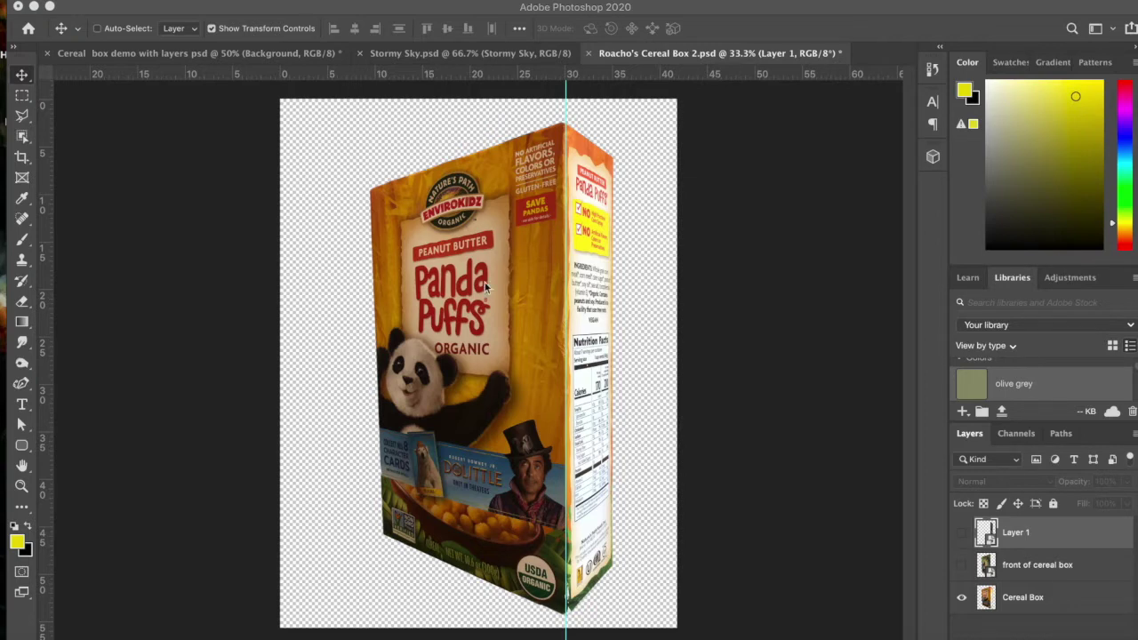
Turn on the 'front of cereal box' layer and Layer 1 so Roacho's art replaces Panda Puffs.
click(962, 566)
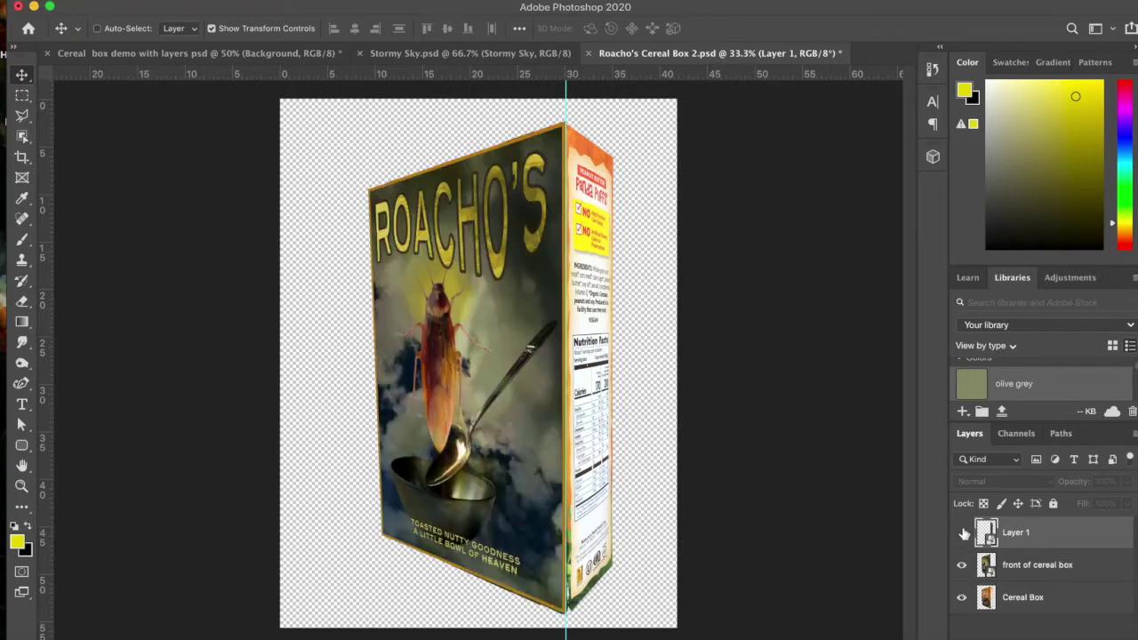
click(964, 532)
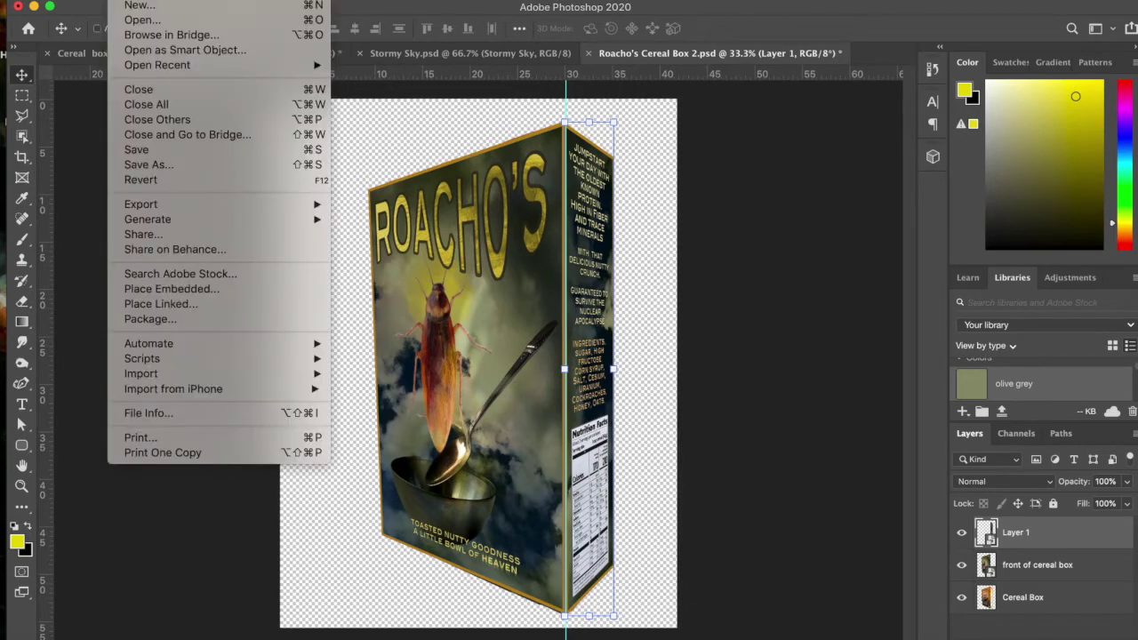
Create a new 8.75 x 10.25 in, 250 ppi document named 'Cereal Box'.
click(129, 10)
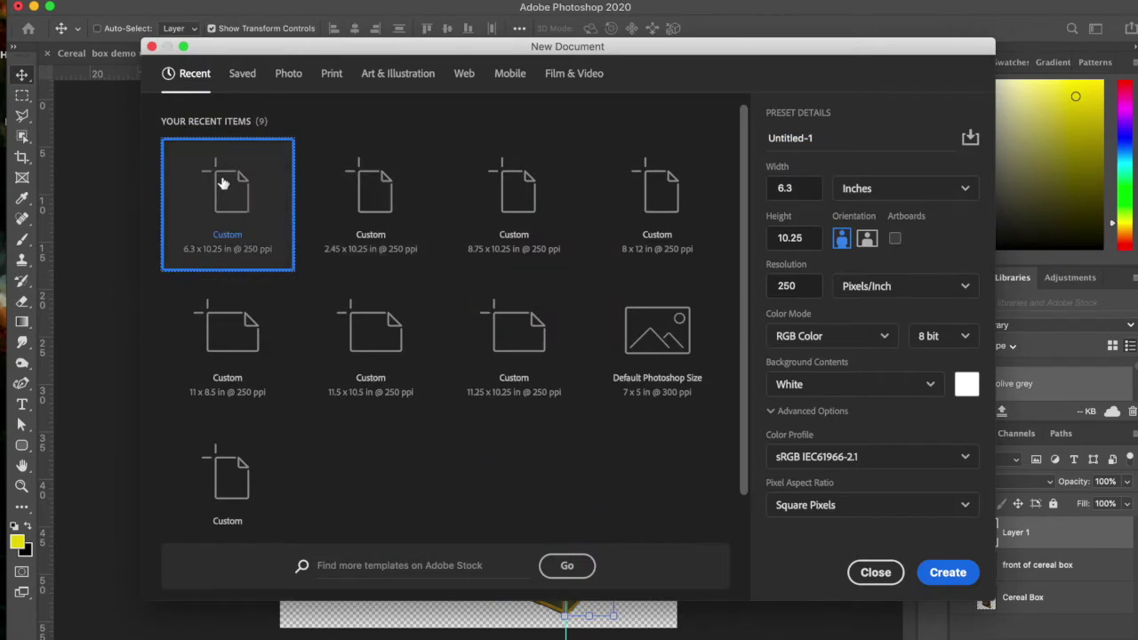
click(514, 213)
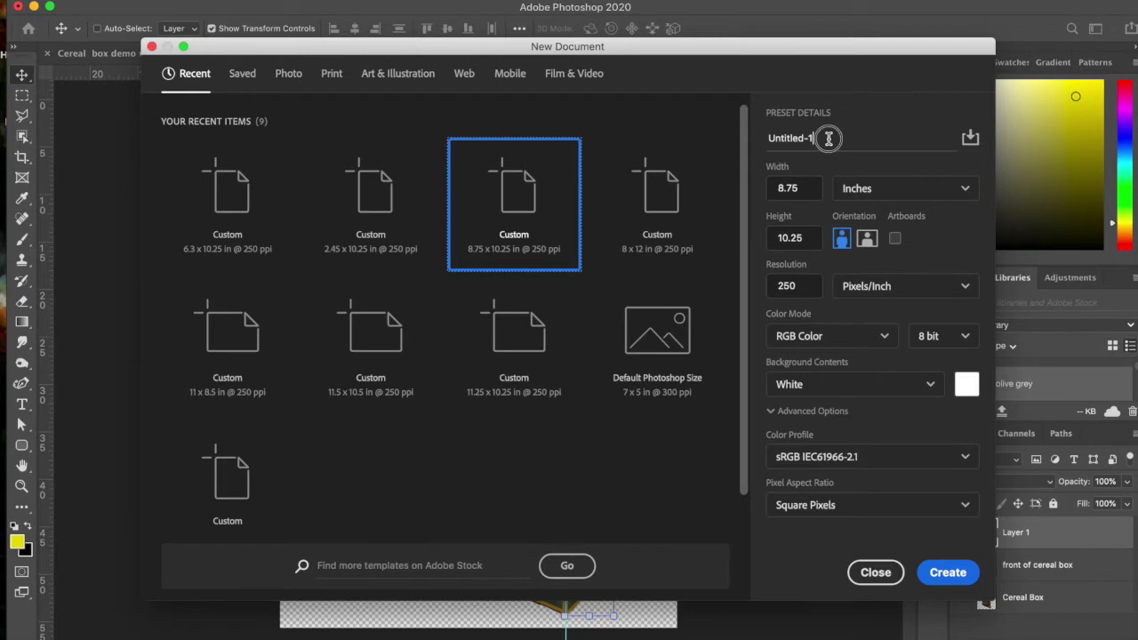
drag(827, 138, 709, 123)
text(cereal Box)
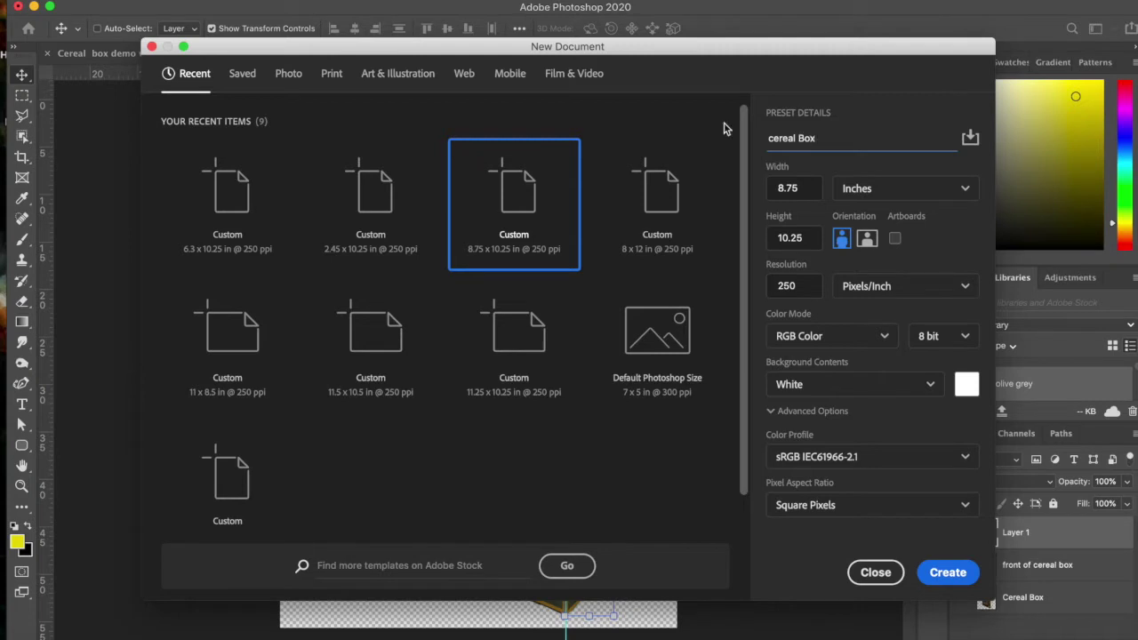
click(773, 139)
key(super+a)
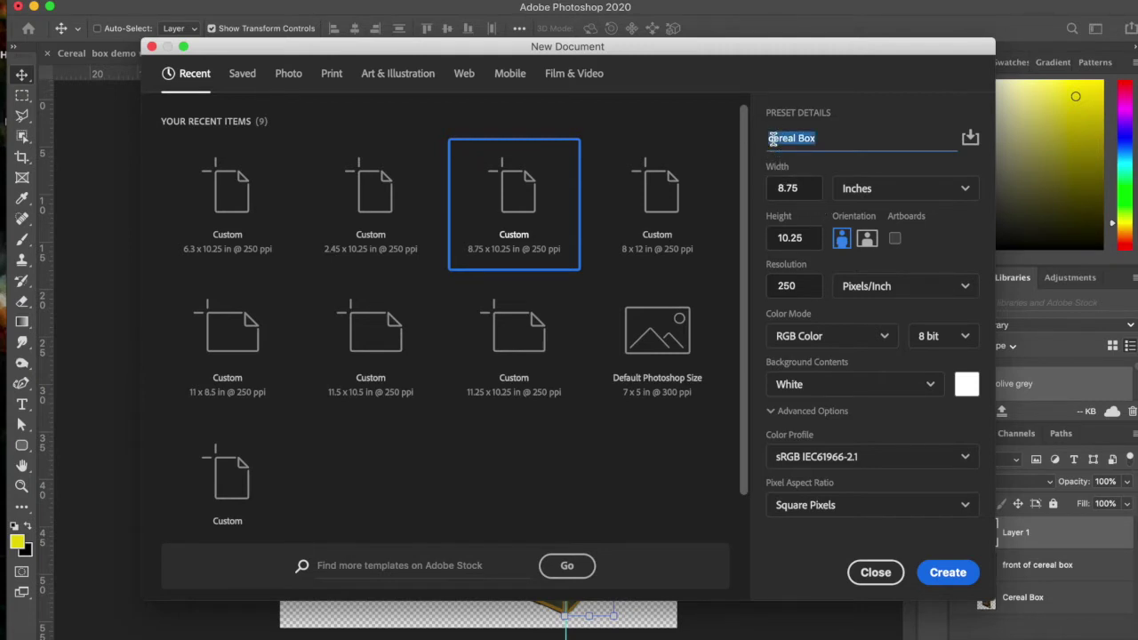
click(773, 139)
key(BackSpace)
text(C)
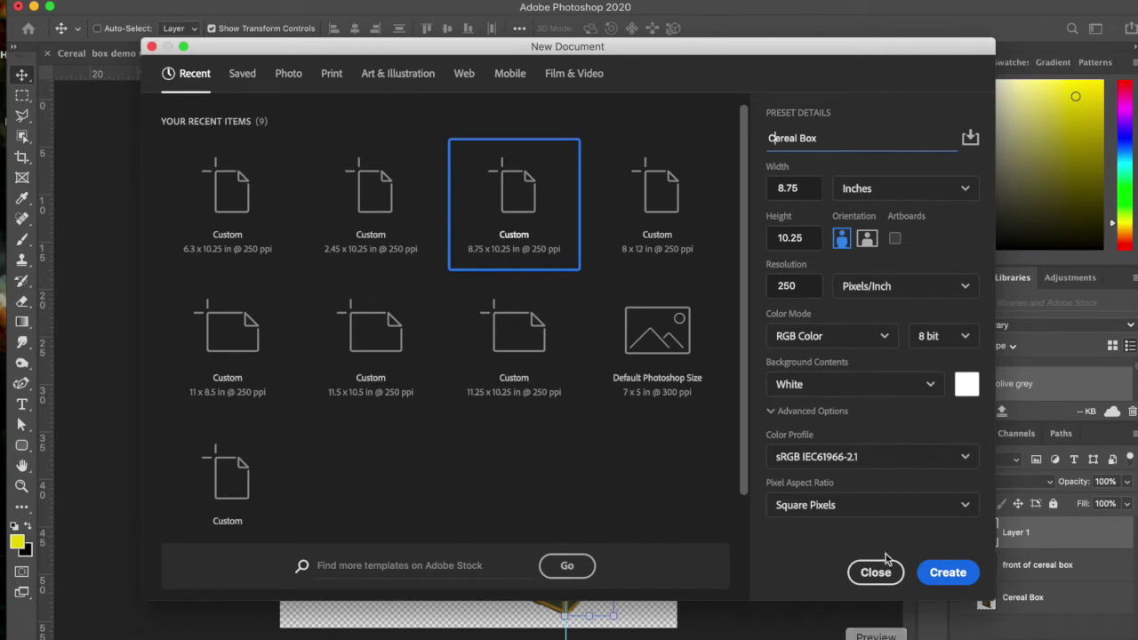
click(958, 573)
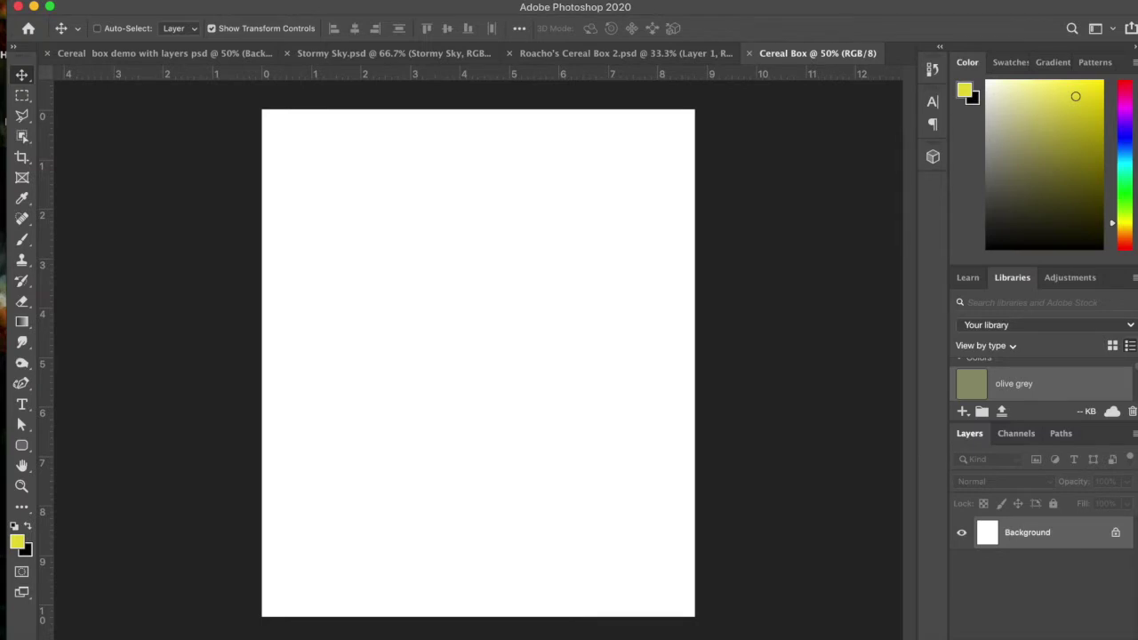
Add a margin guide layout: top, left and bottom 0 in, right 2.45 in.
click(440, 0)
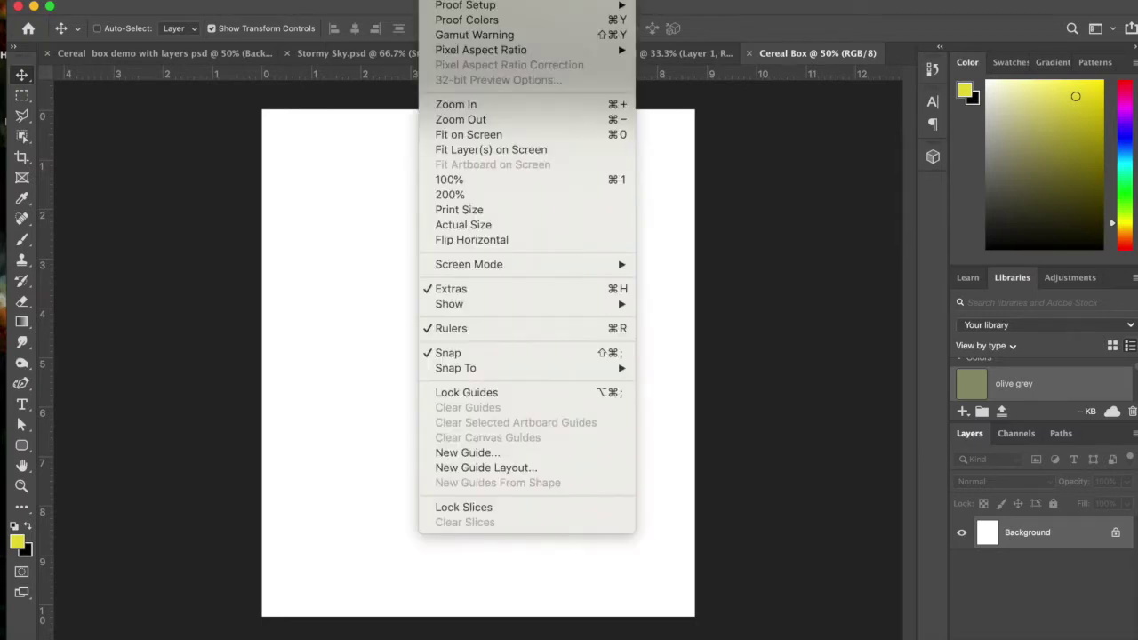
mouse_move(467, 0)
click(516, 468)
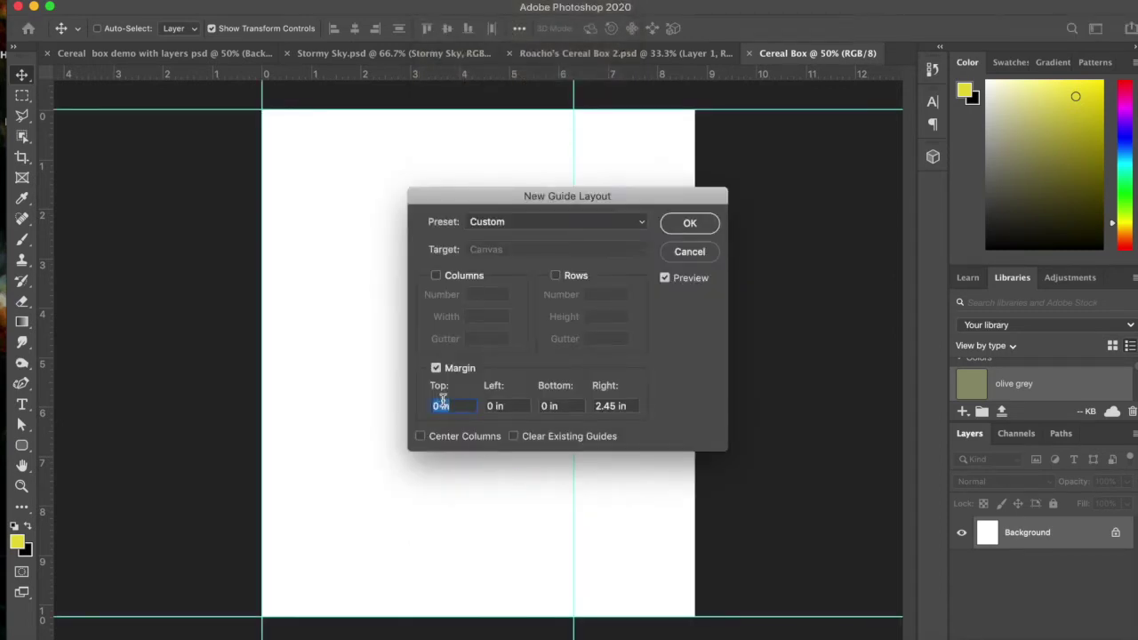
click(436, 276)
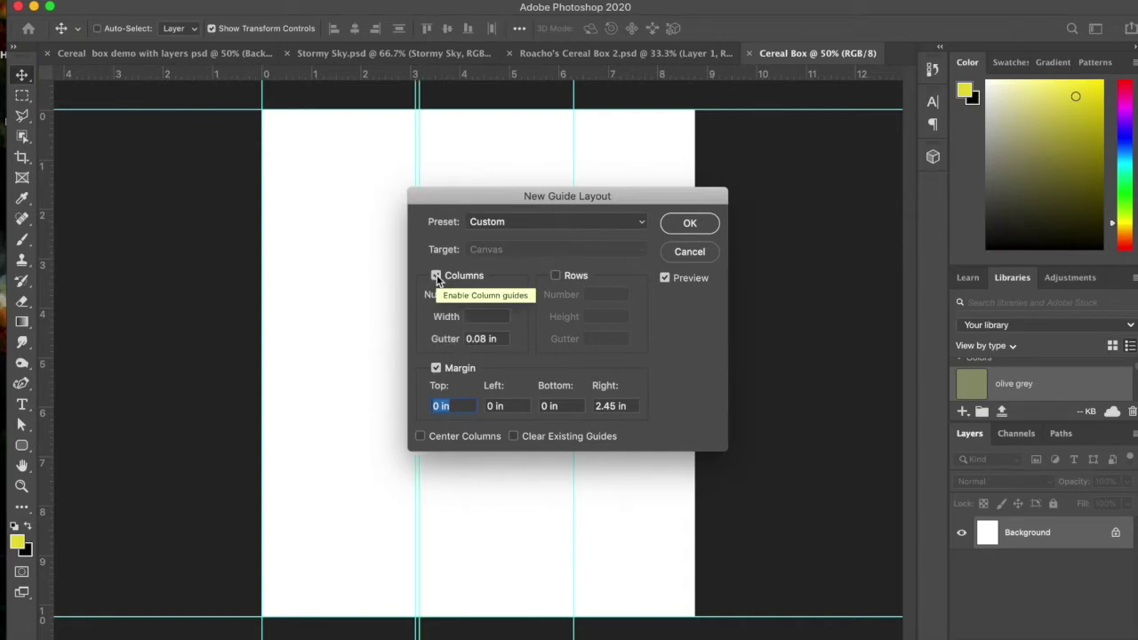
click(436, 276)
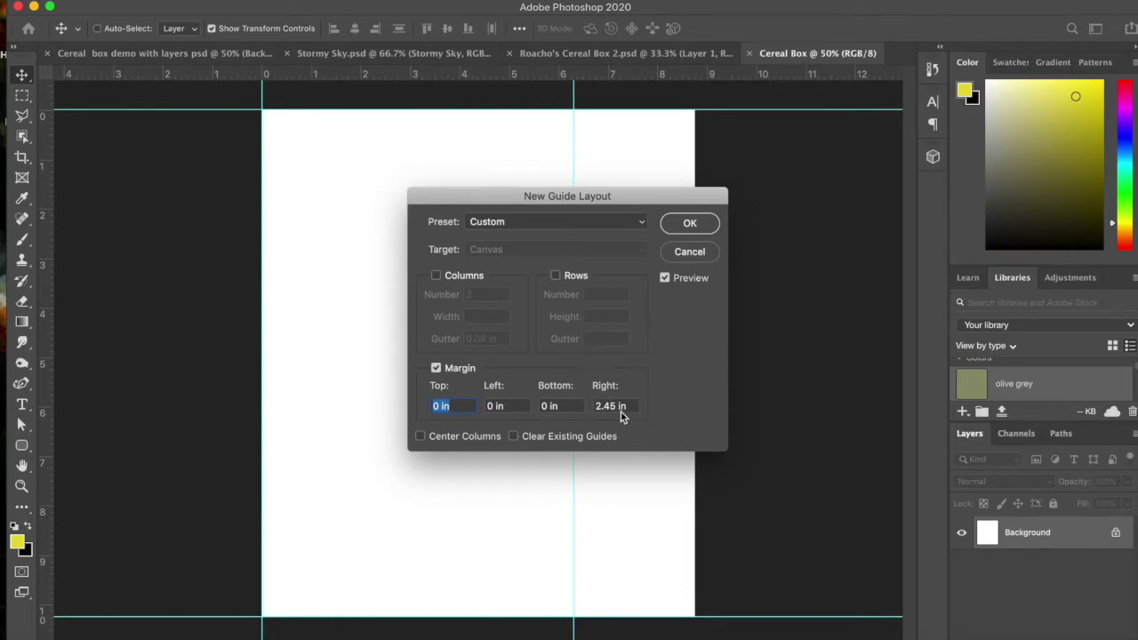
click(689, 223)
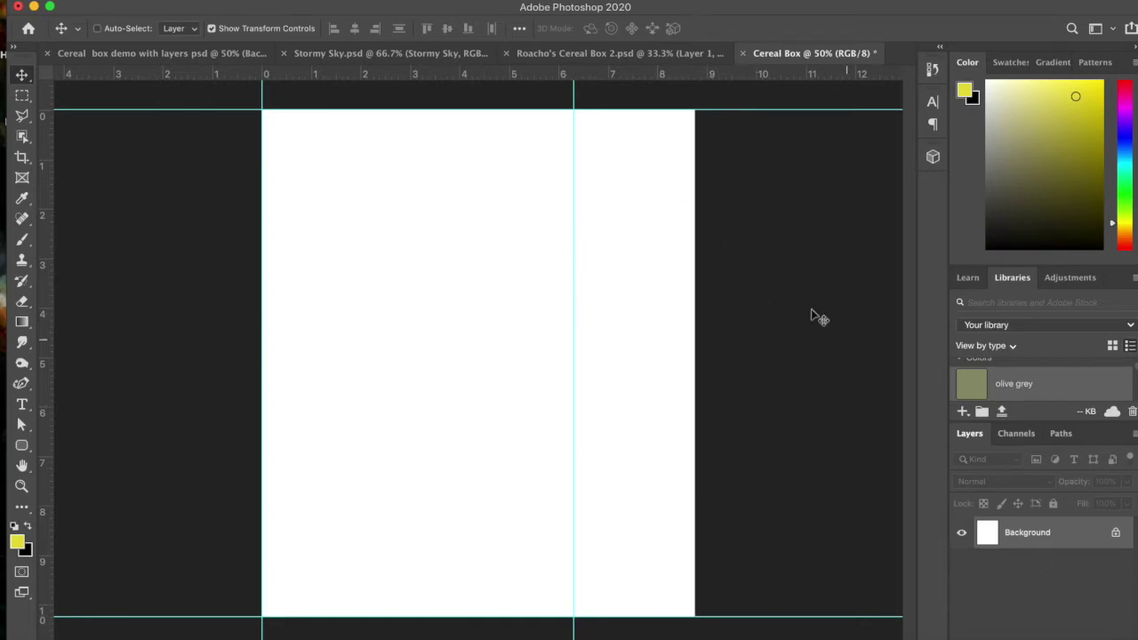
Paste the Stormy Sky image into Cereal Box and shift it up and left.
click(382, 56)
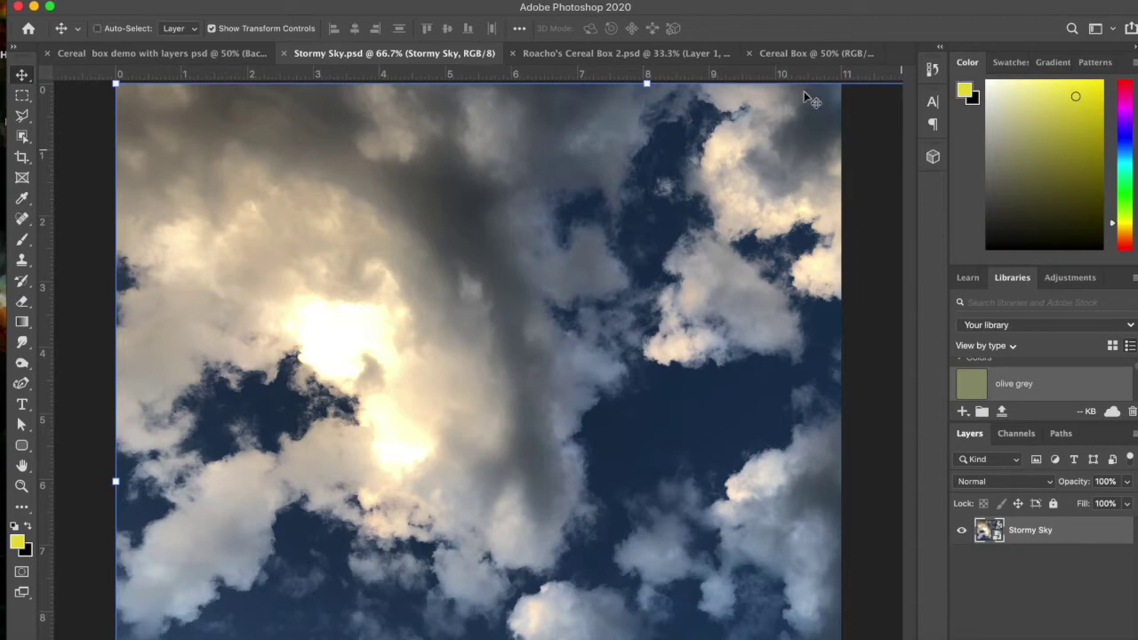
click(791, 56)
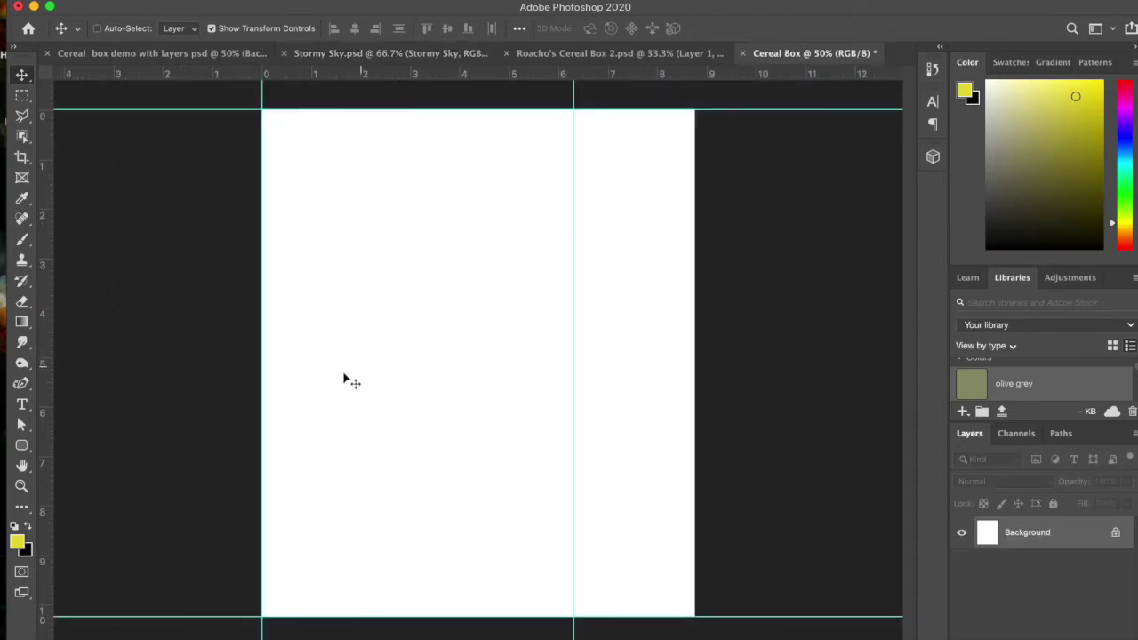
key(super+v)
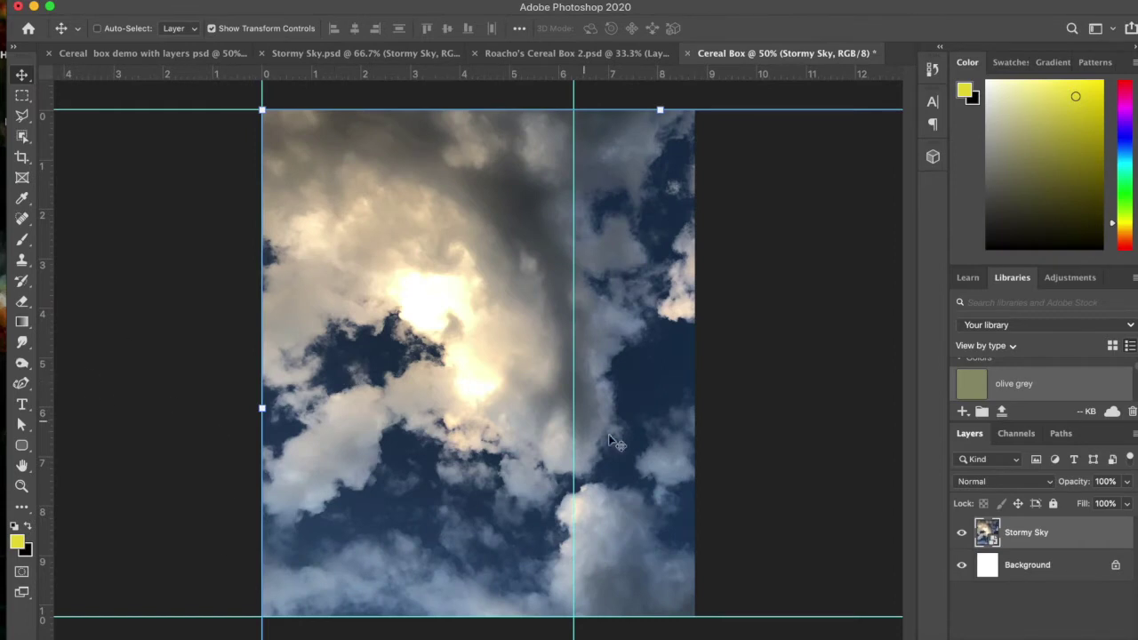
drag(513, 336, 468, 319)
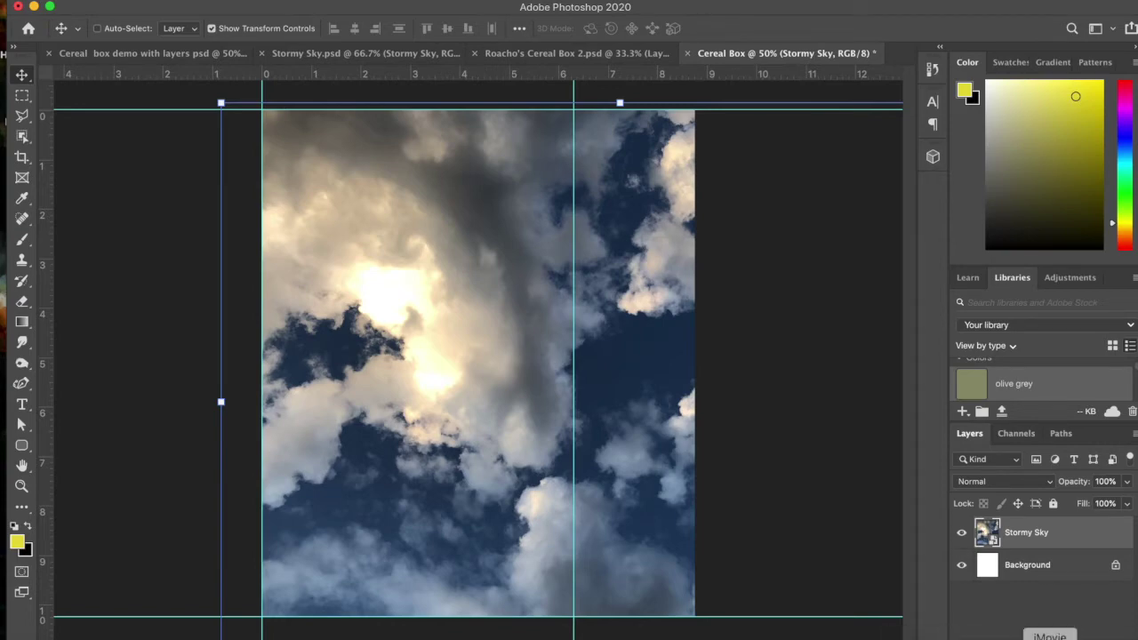
Add a Curves layer, pulling the highlight endpoint left and a low control point down.
click(1022, 636)
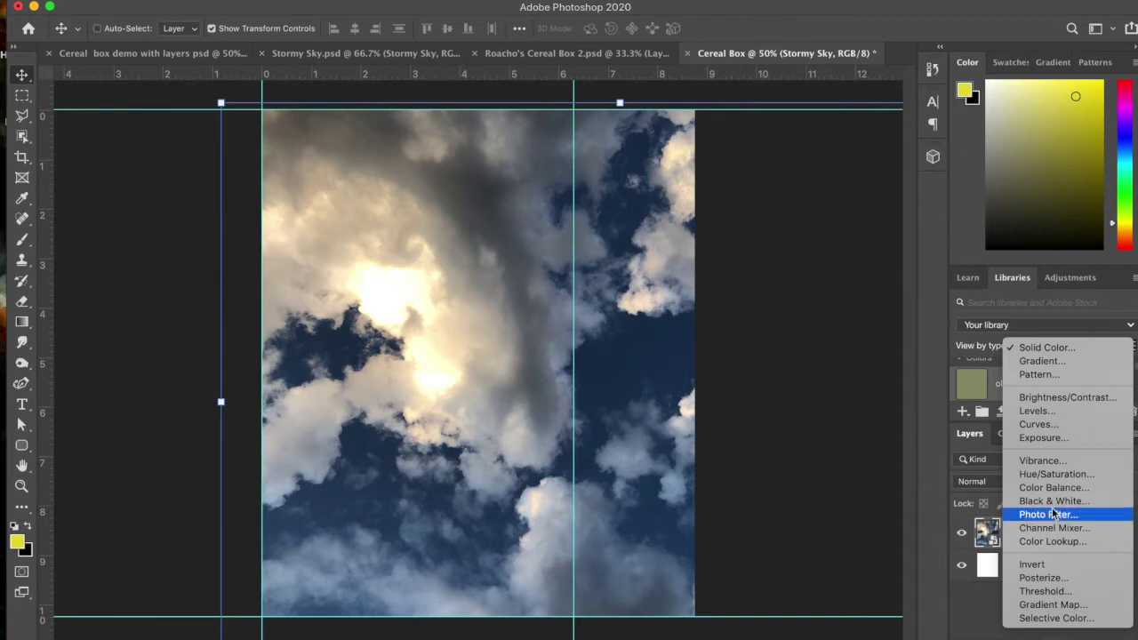
click(1057, 425)
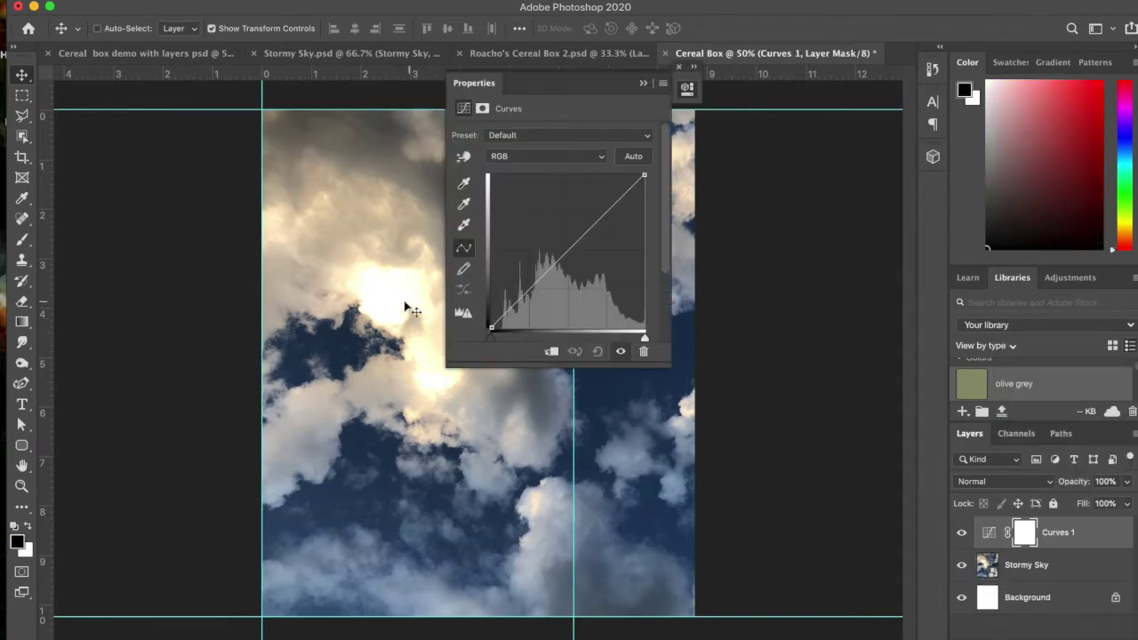
click(645, 179)
drag(646, 179, 643, 183)
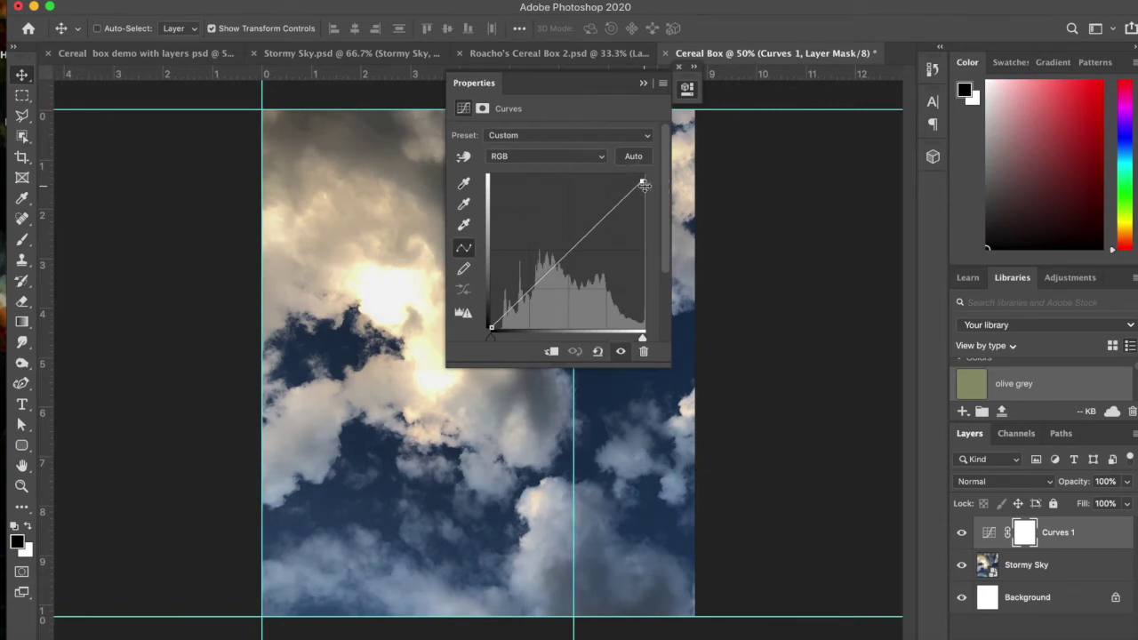
click(520, 301)
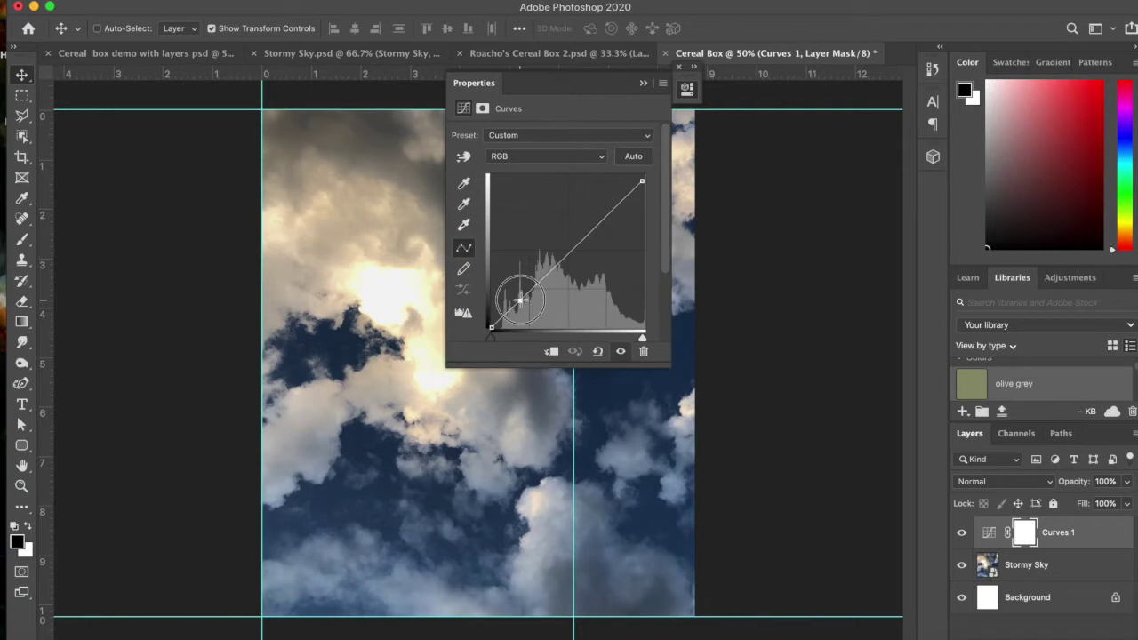
drag(520, 300, 522, 302)
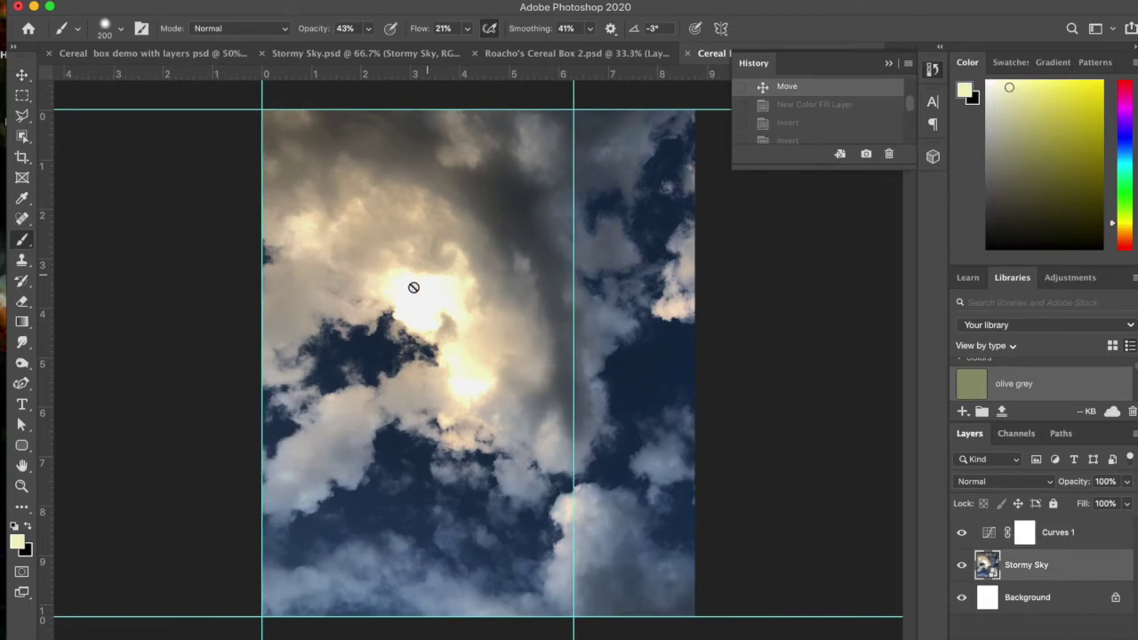
Add a #f4f0c3 Solid Color fill above Curves 1 and invert its mask to black.
click(1036, 638)
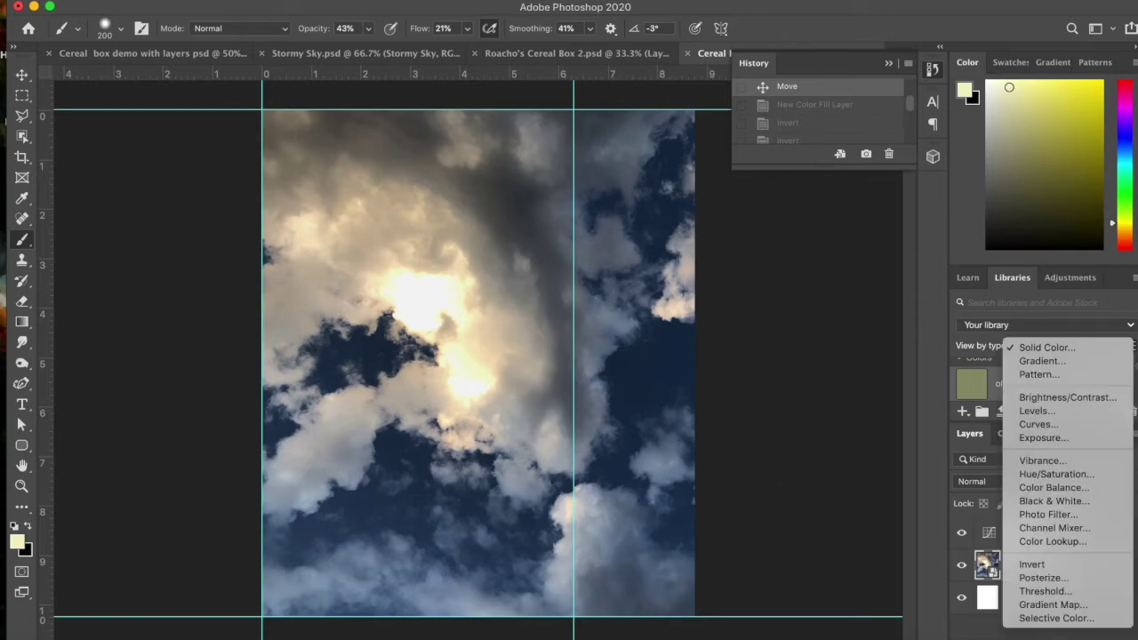
click(1033, 348)
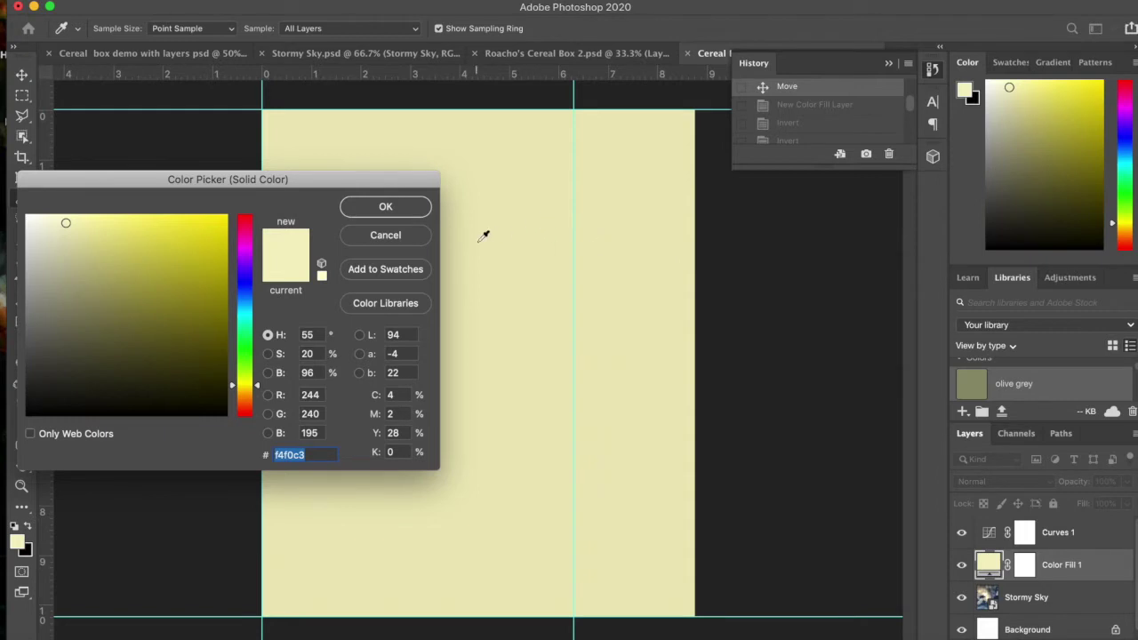
click(385, 208)
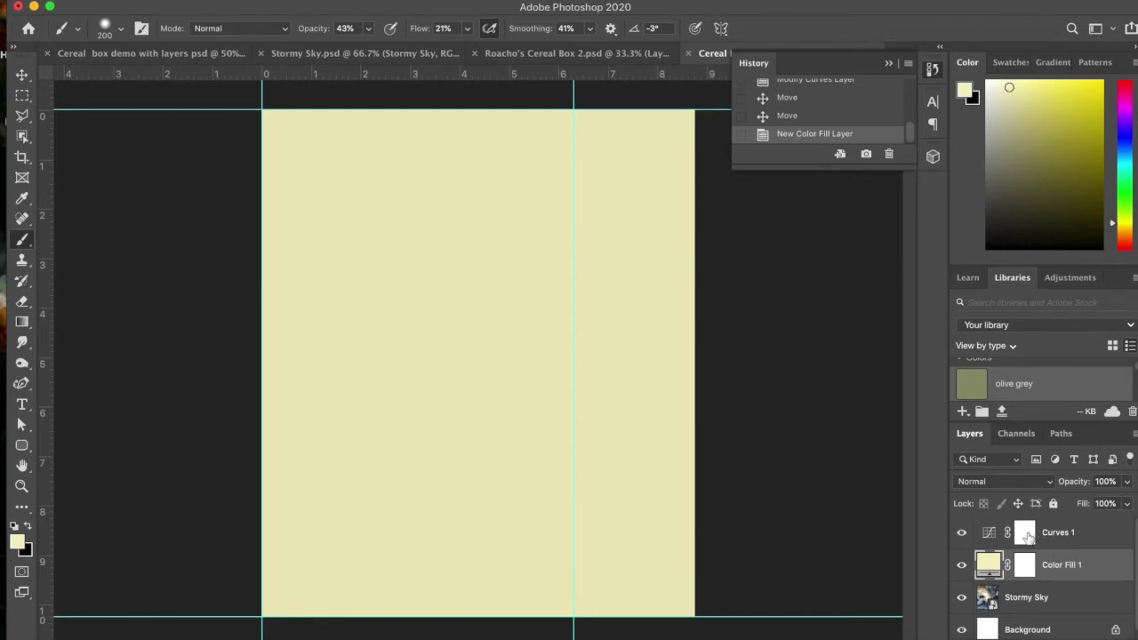
drag(1041, 575, 1054, 532)
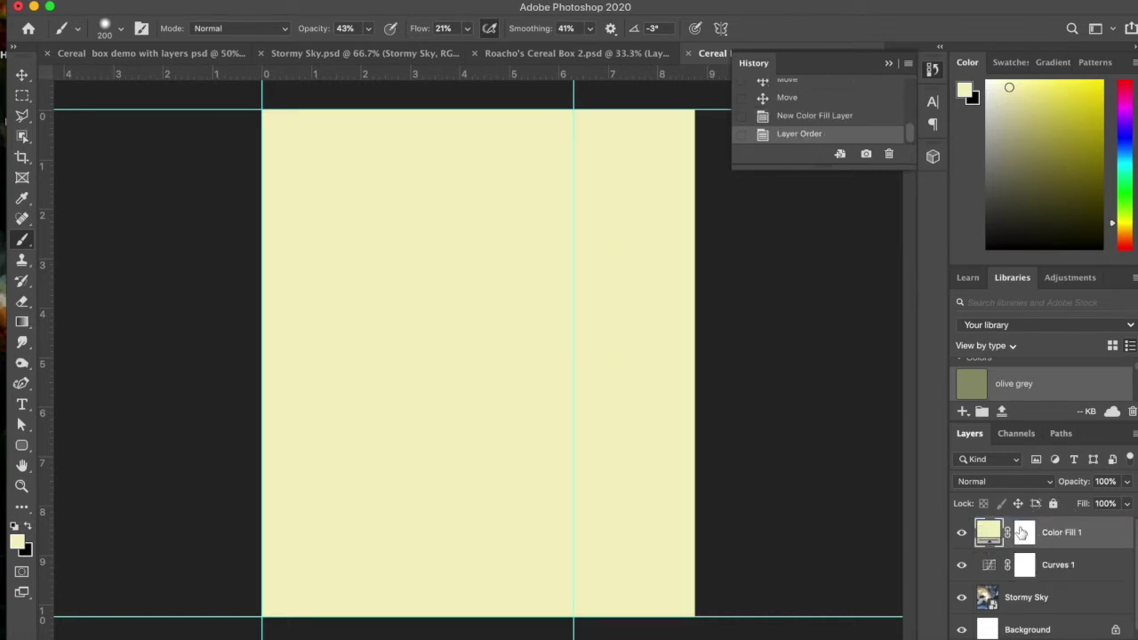
click(1024, 533)
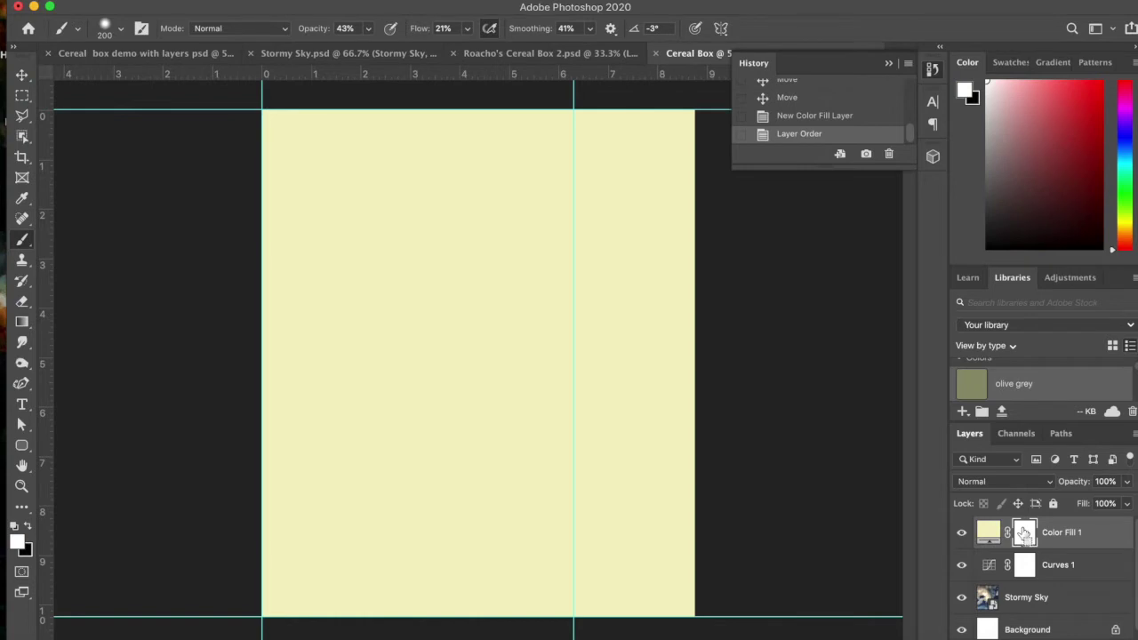
key(super+i)
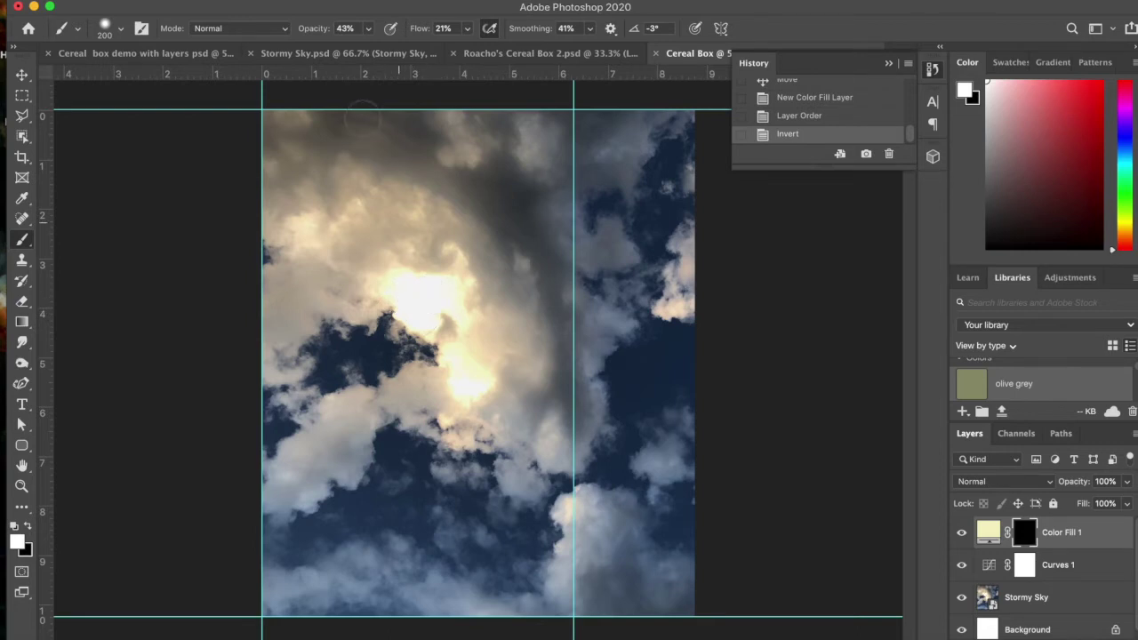
Brush an 18% opacity glow into the sun area, then bring up Color Fill 1's Color Picker.
click(368, 31)
click(349, 46)
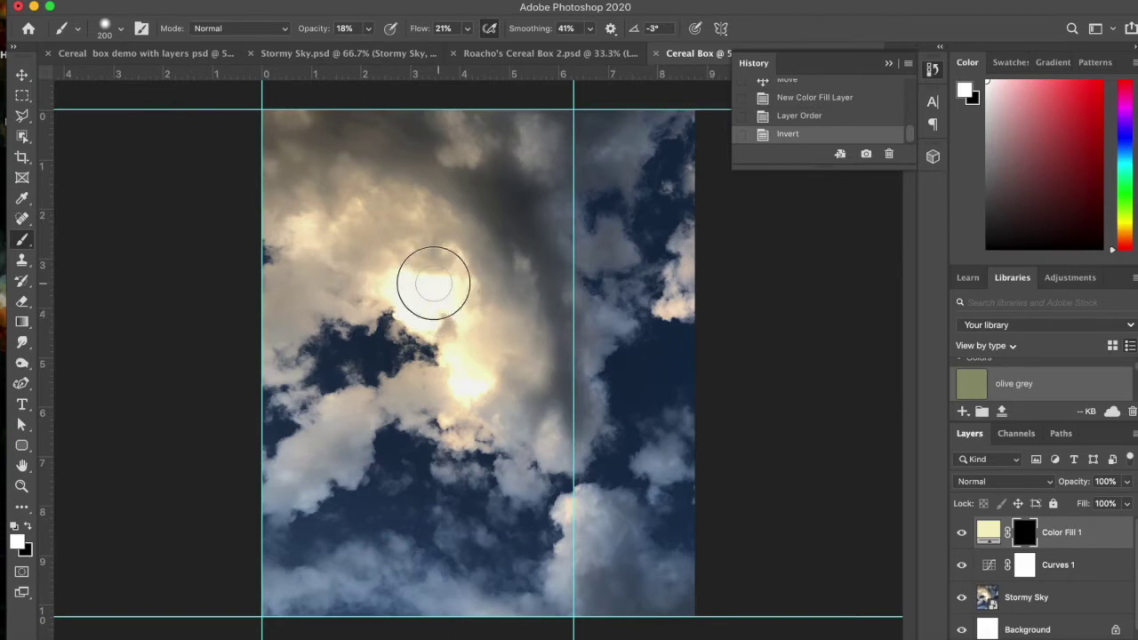
mouse_move(413, 265)
mouse_down()
mouse_move(449, 295)
mouse_move(435, 290)
mouse_move(431, 325)
mouse_move(412, 299)
mouse_move(436, 273)
mouse_move(448, 338)
mouse_move(431, 334)
mouse_move(406, 278)
mouse_move(446, 344)
mouse_move(429, 327)
mouse_move(430, 279)
mouse_move(429, 310)
mouse_move(382, 295)
mouse_move(397, 286)
mouse_move(391, 274)
mouse_move(419, 285)
mouse_up()
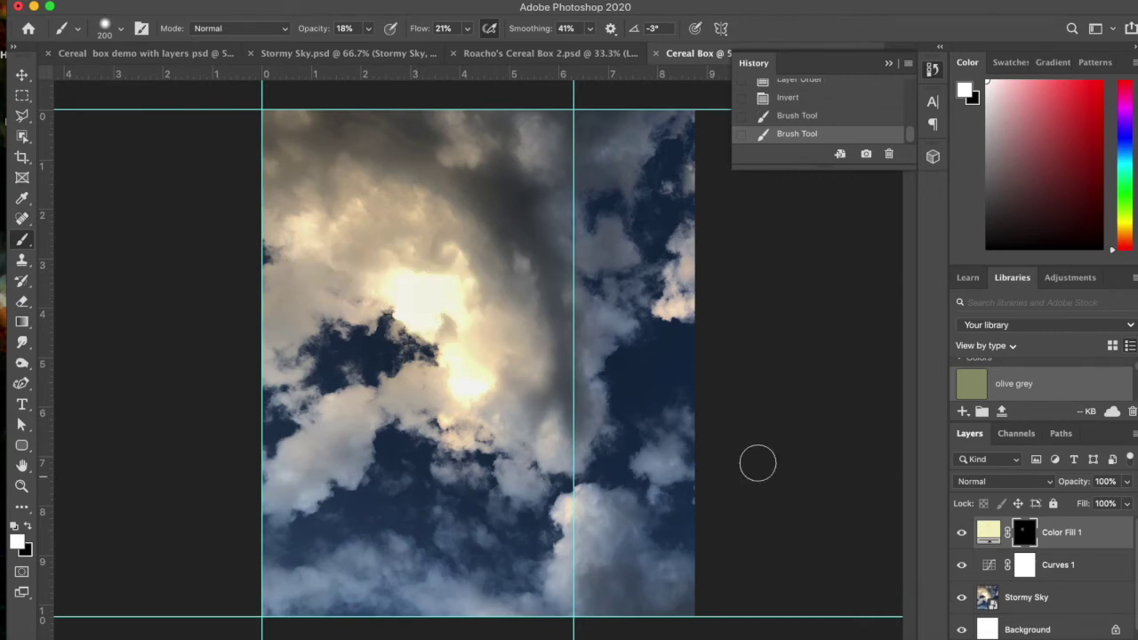
drag(425, 302, 451, 288)
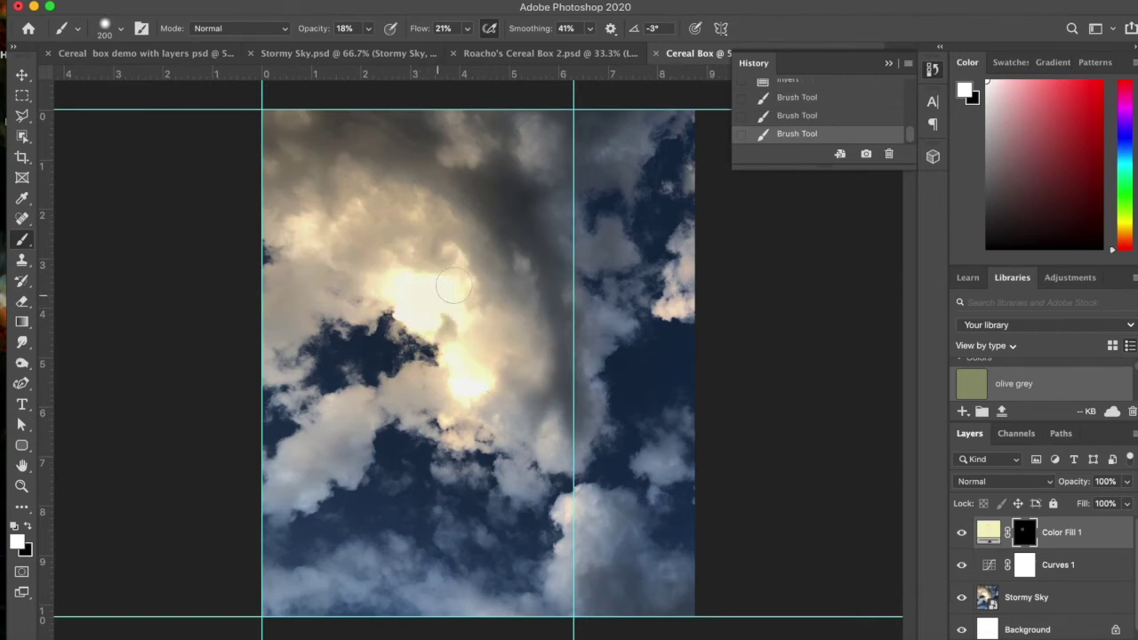
double_click(991, 532)
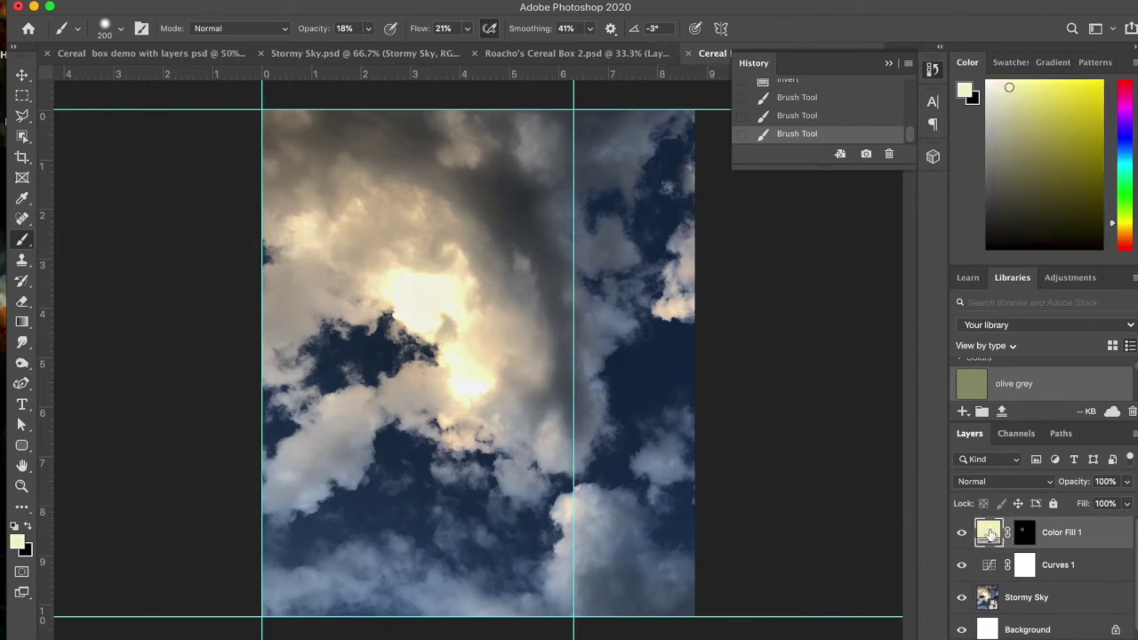
double_click(989, 532)
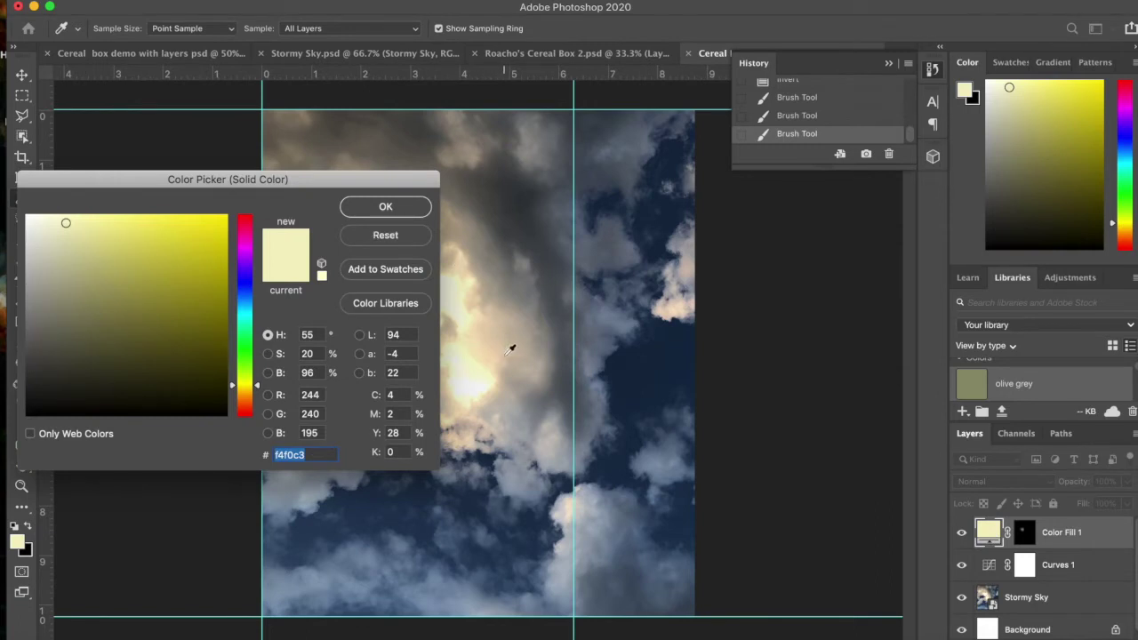
Retint Color Fill 1 with a sampled beige cloud tone and paint glow into the cloud centre.
alt+click(485, 333)
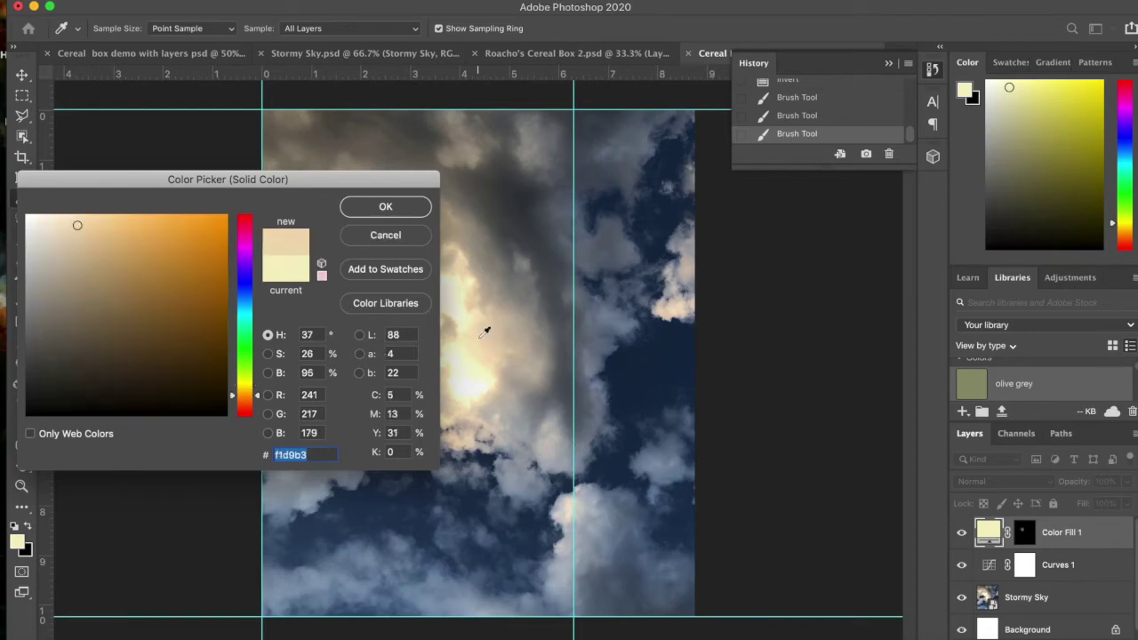
click(387, 207)
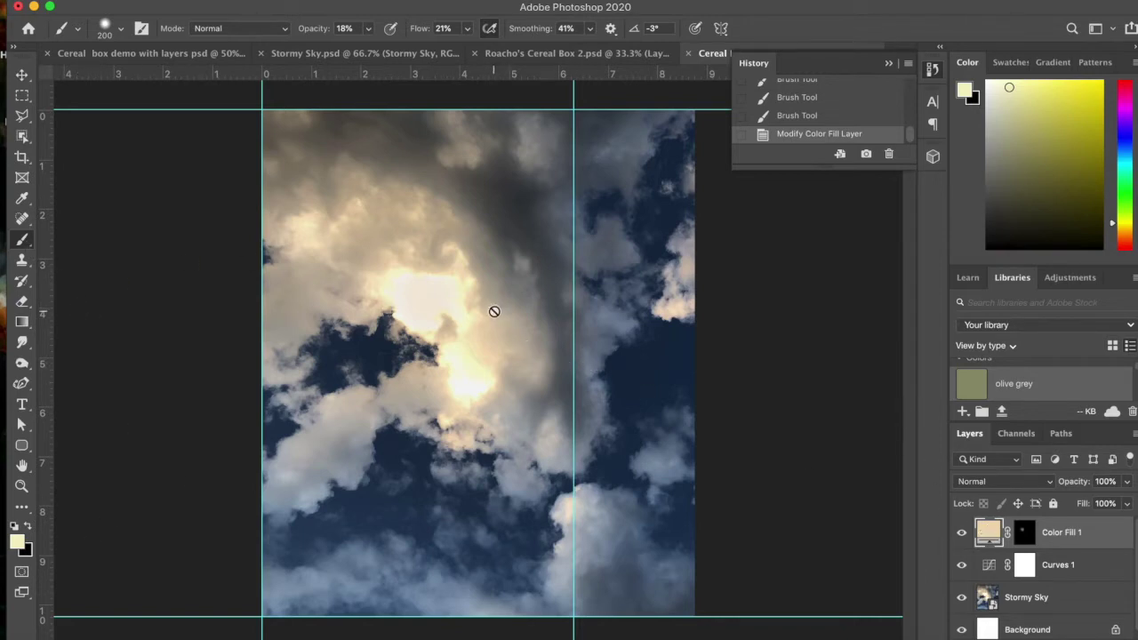
click(1032, 530)
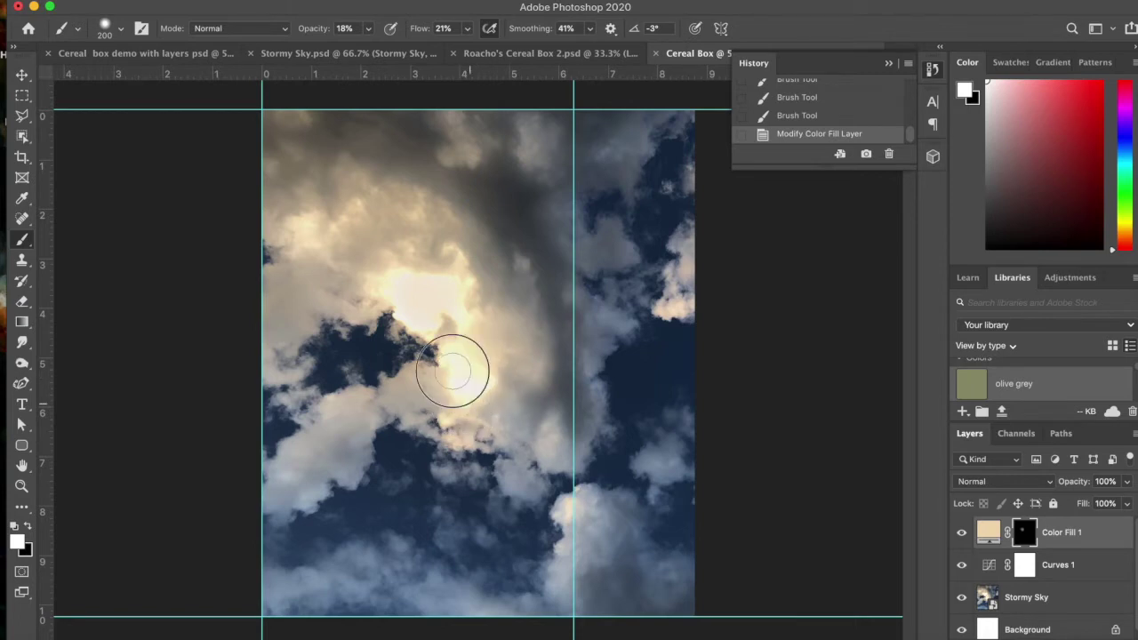
mouse_move(441, 261)
mouse_down()
mouse_move(369, 289)
mouse_move(462, 346)
mouse_up()
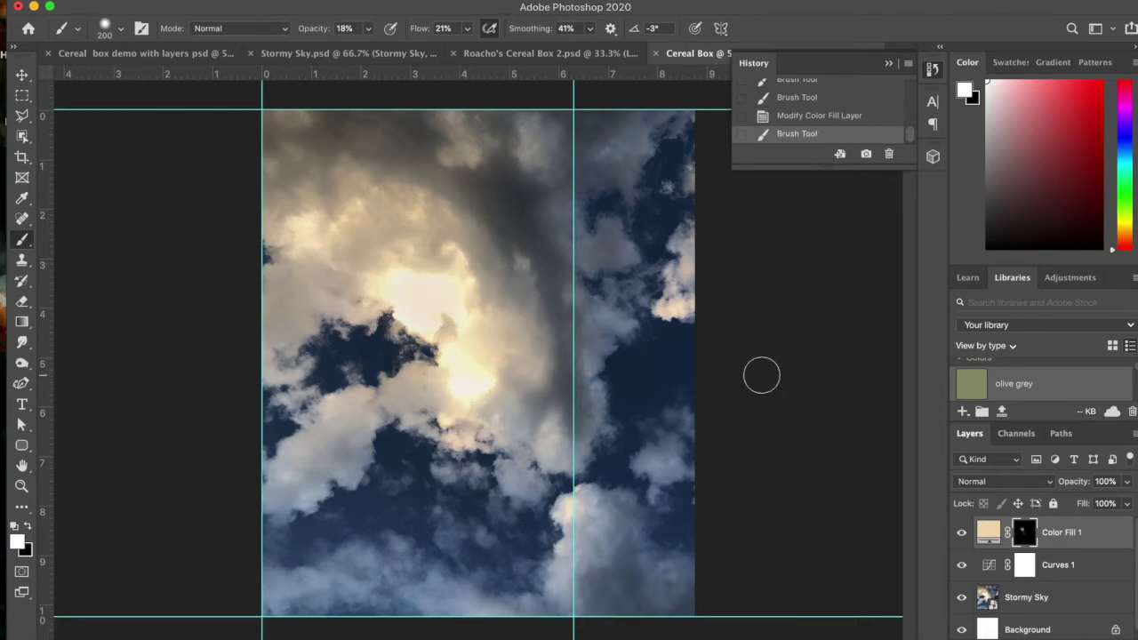
drag(478, 293, 467, 352)
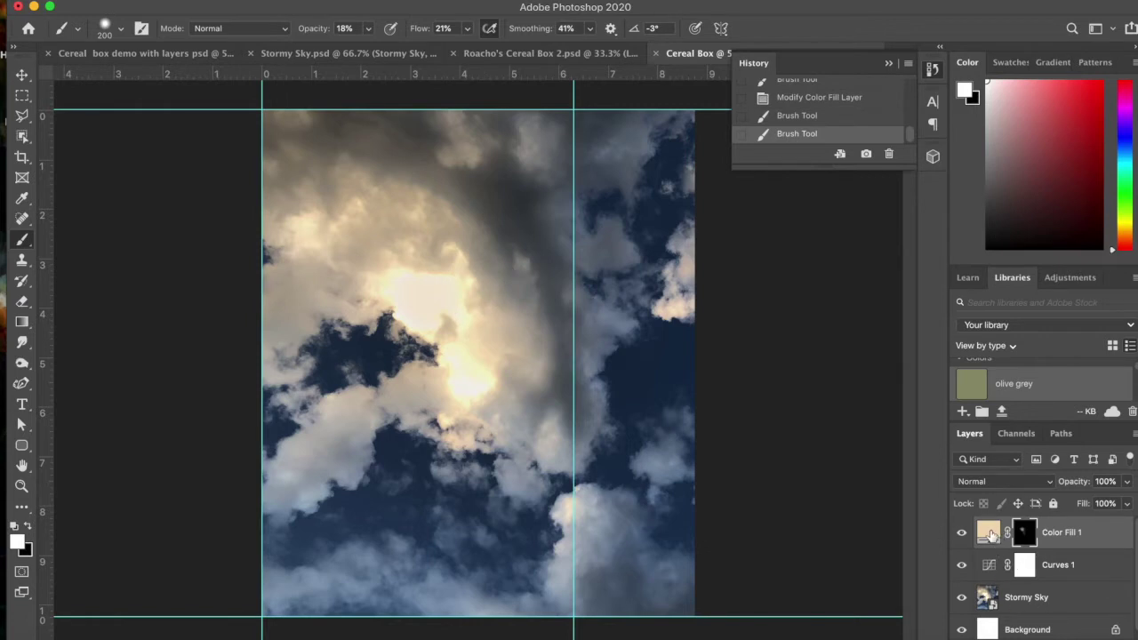
Change Color Fill 1's colour to the slightly more saturated pale yellow f2f2b2.
double_click(990, 534)
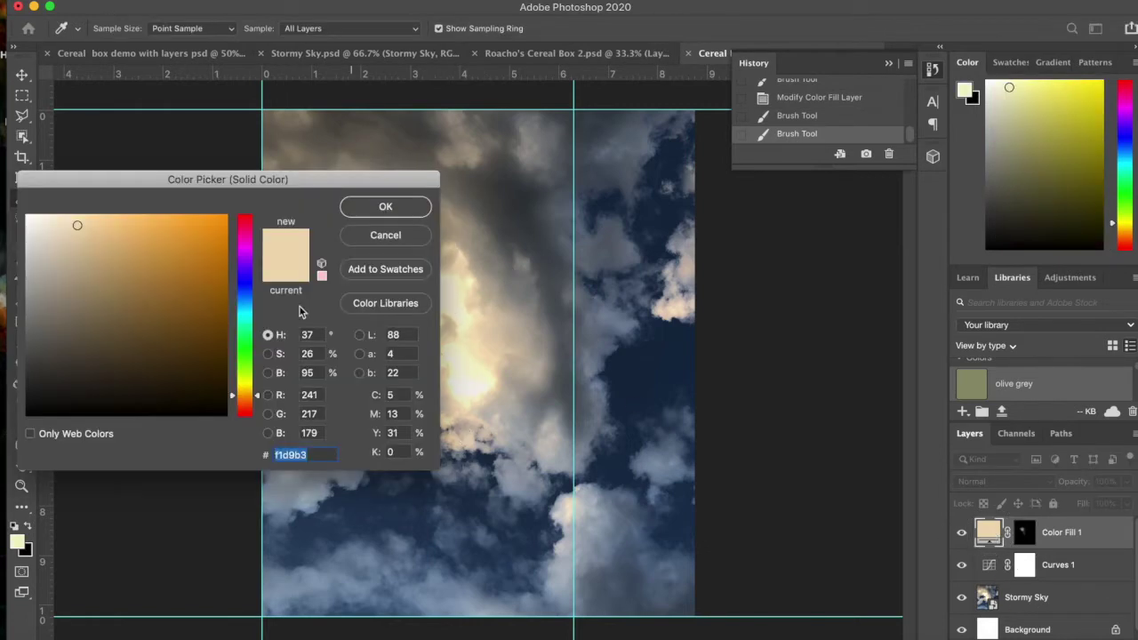
click(480, 387)
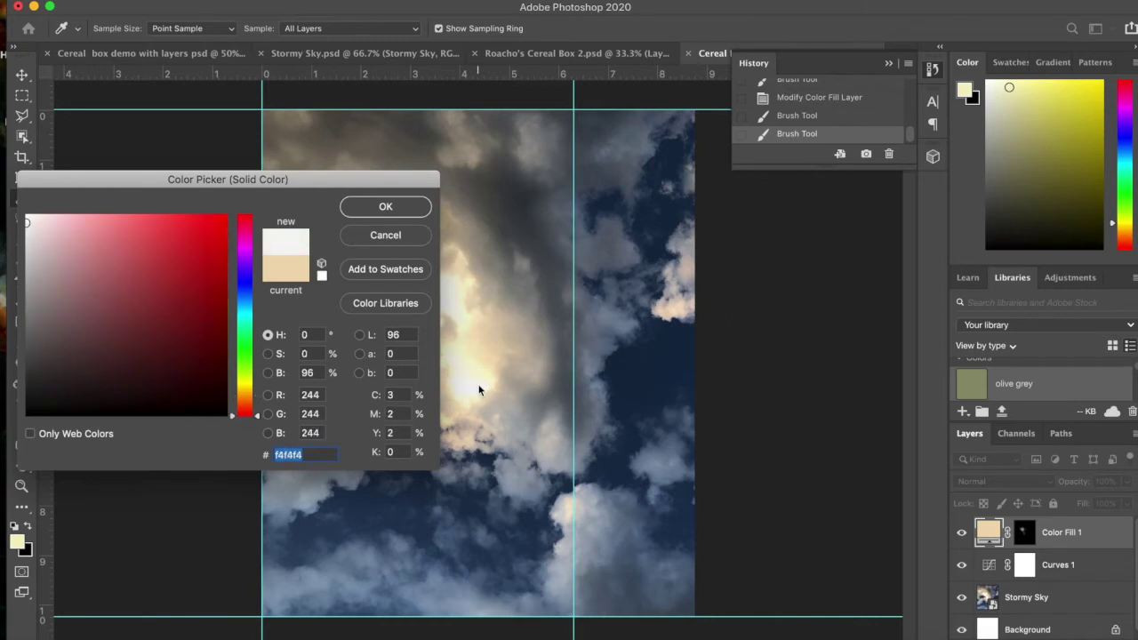
click(483, 367)
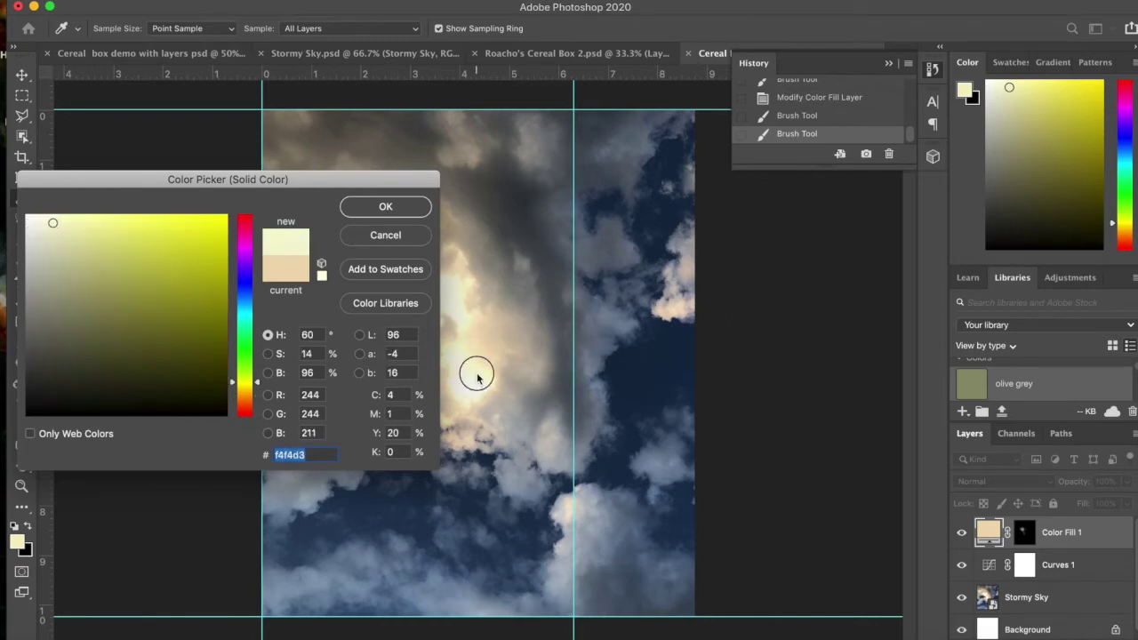
click(78, 223)
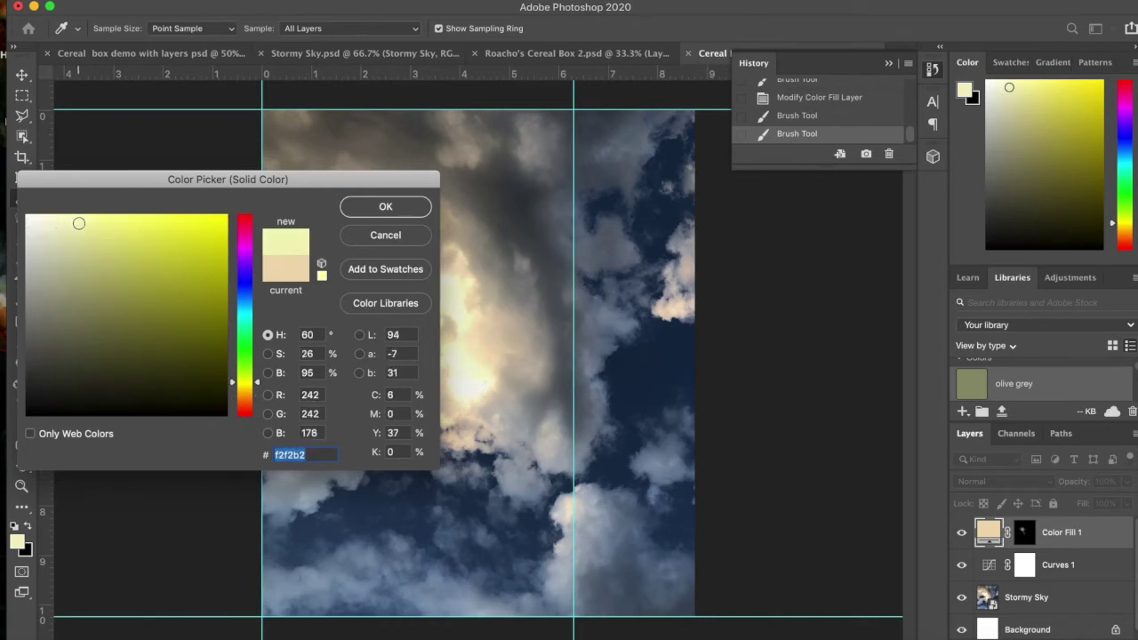
click(380, 207)
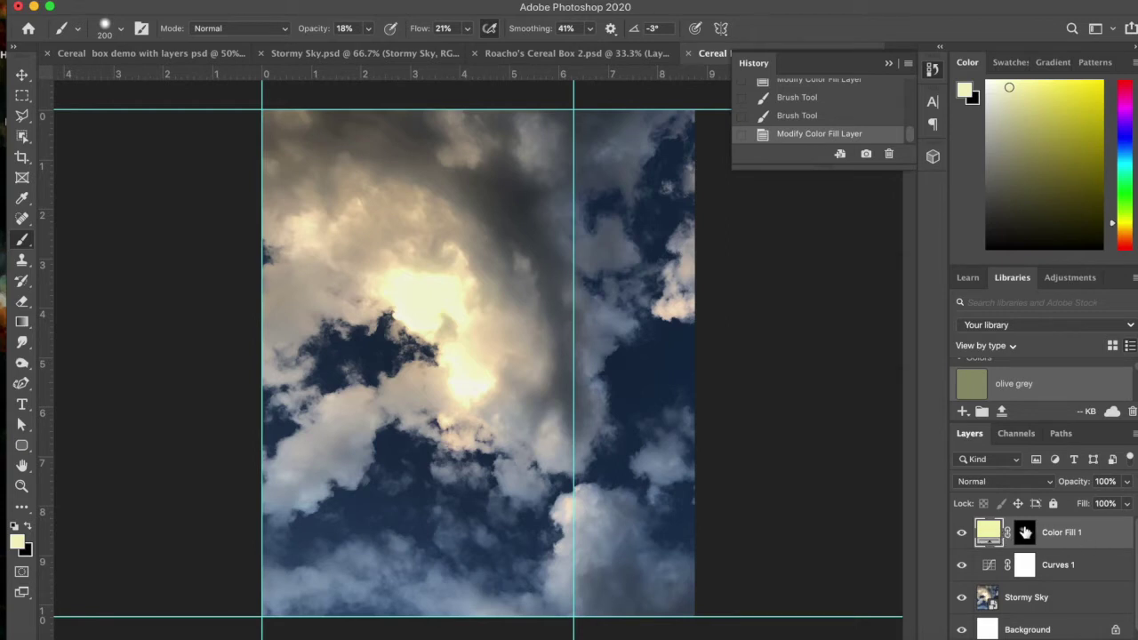
Paint glow on the mask across the bright, central, lower-left and right-side clouds.
click(1025, 532)
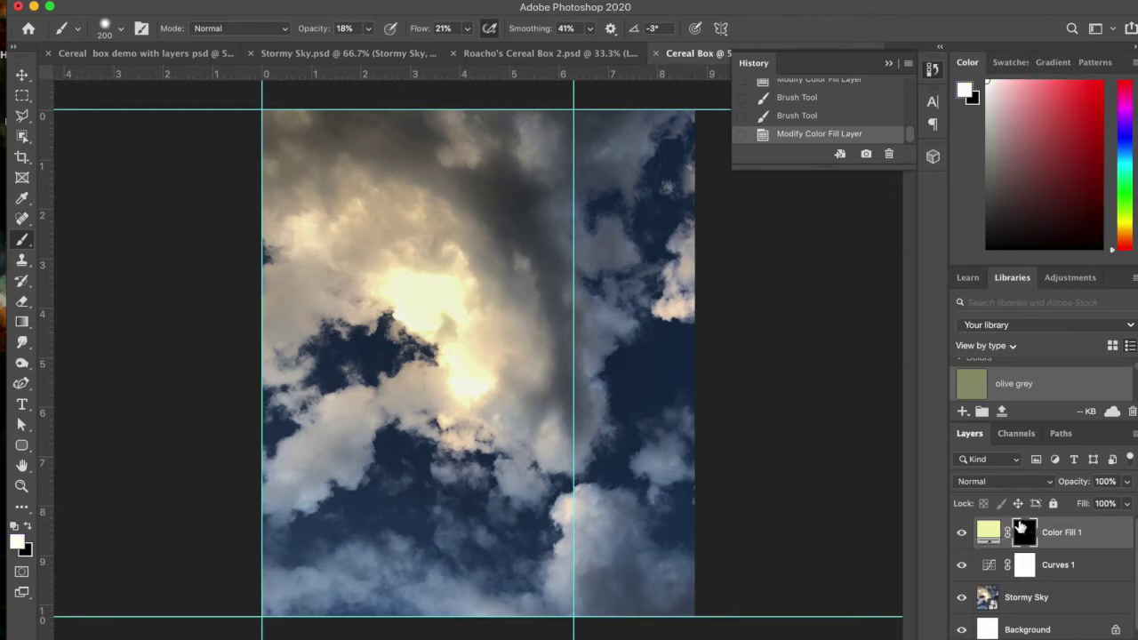
click(989, 532)
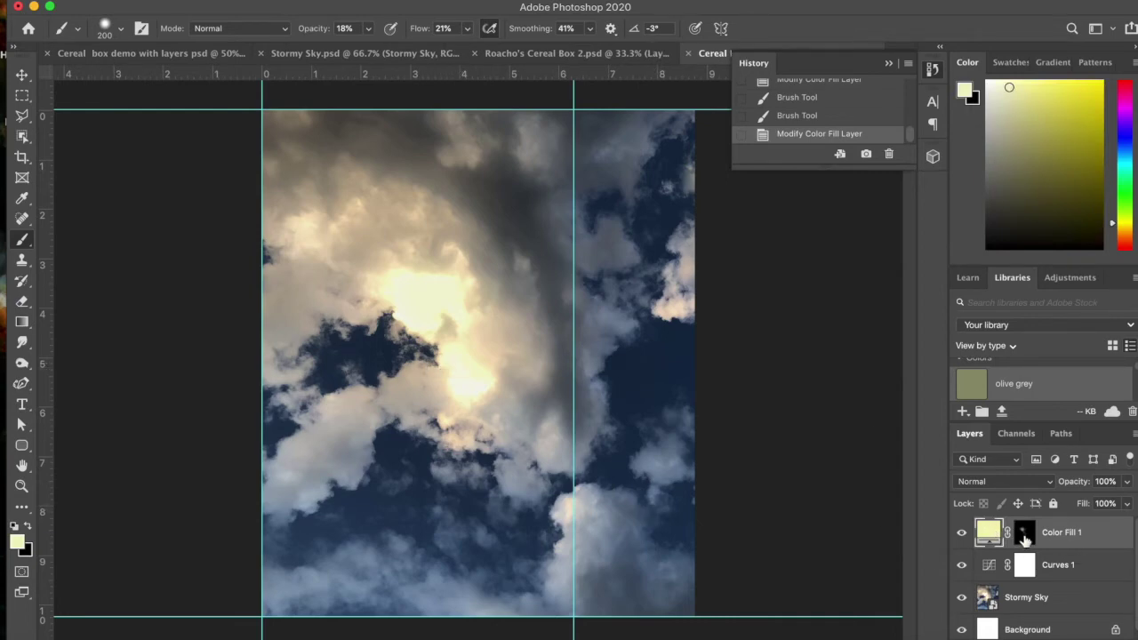
click(1025, 533)
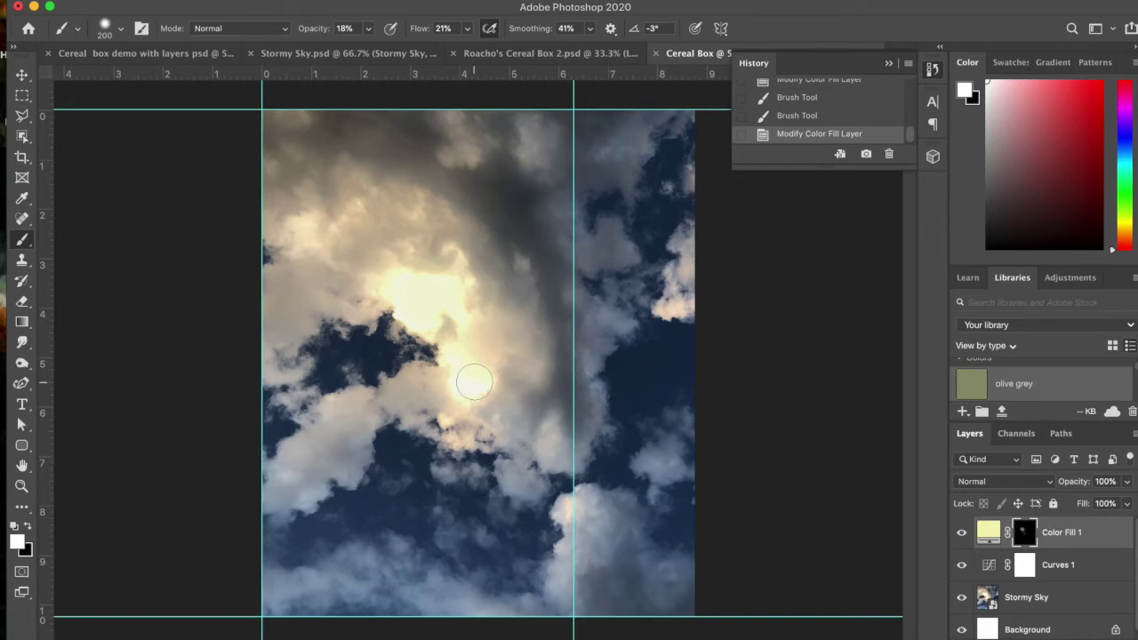
mouse_move(474, 382)
mouse_down()
mouse_move(447, 390)
mouse_move(471, 395)
mouse_move(457, 393)
mouse_move(476, 377)
mouse_move(434, 353)
mouse_move(450, 328)
mouse_move(434, 276)
mouse_move(421, 304)
mouse_move(403, 296)
mouse_move(422, 316)
mouse_move(455, 303)
mouse_move(429, 275)
mouse_move(442, 259)
mouse_move(466, 311)
mouse_move(403, 290)
mouse_move(395, 281)
mouse_move(422, 243)
mouse_move(405, 234)
mouse_move(371, 279)
mouse_move(419, 299)
mouse_up()
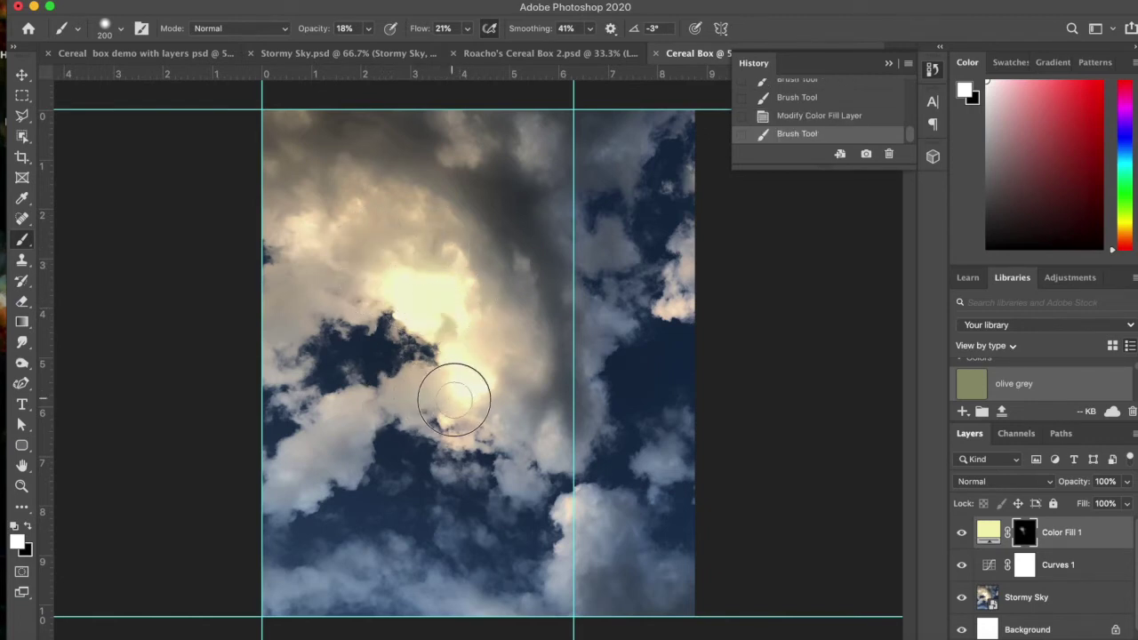
click(495, 386)
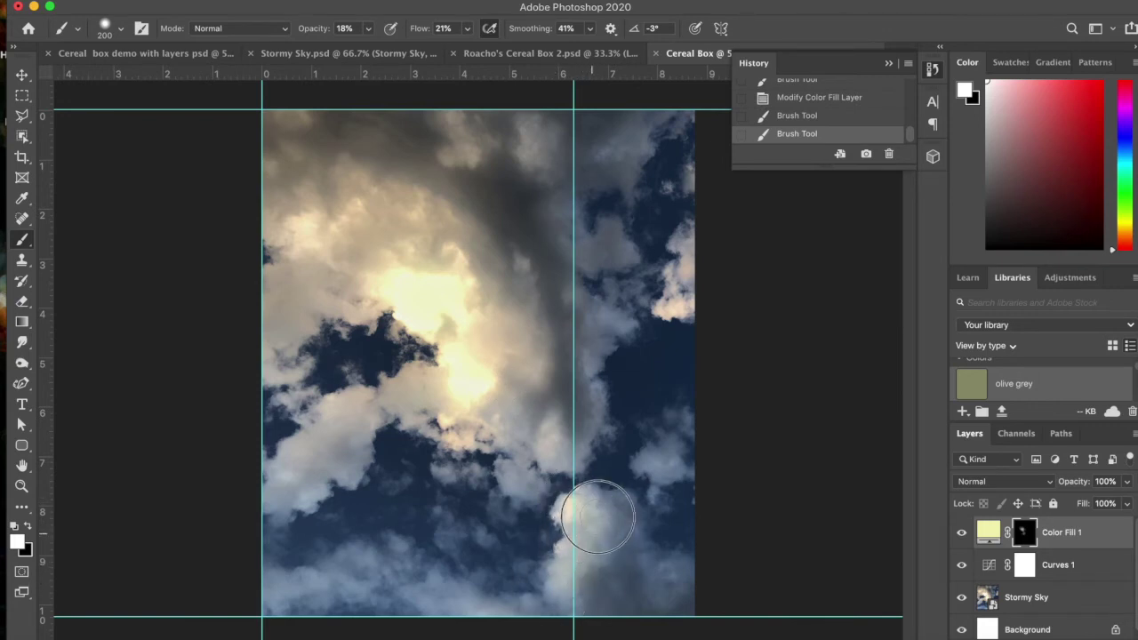
click(329, 567)
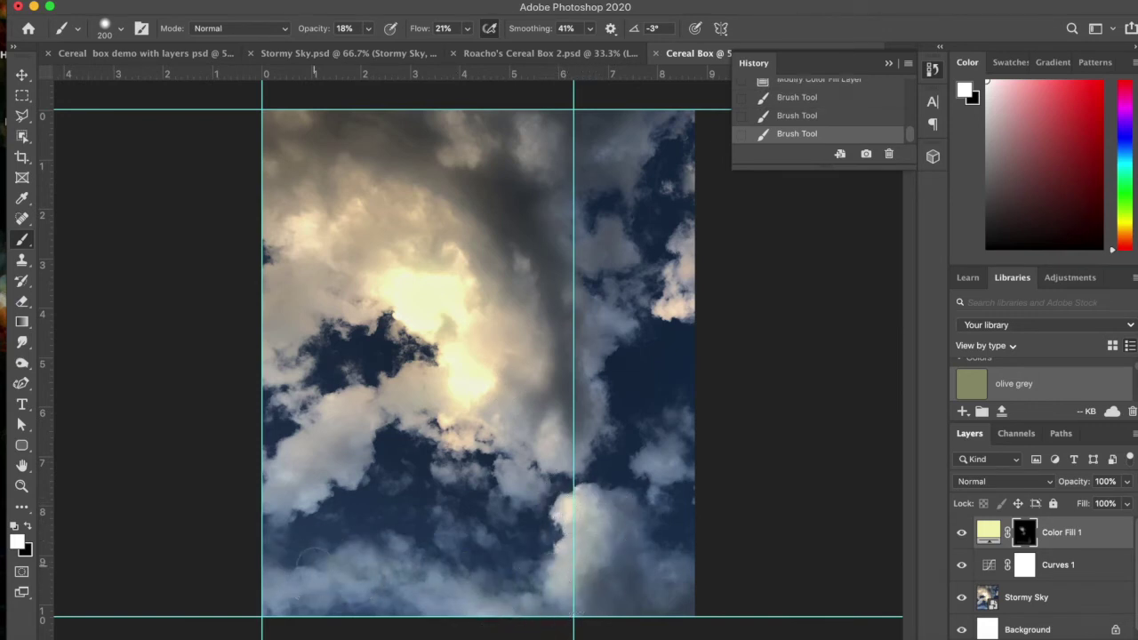
click(611, 450)
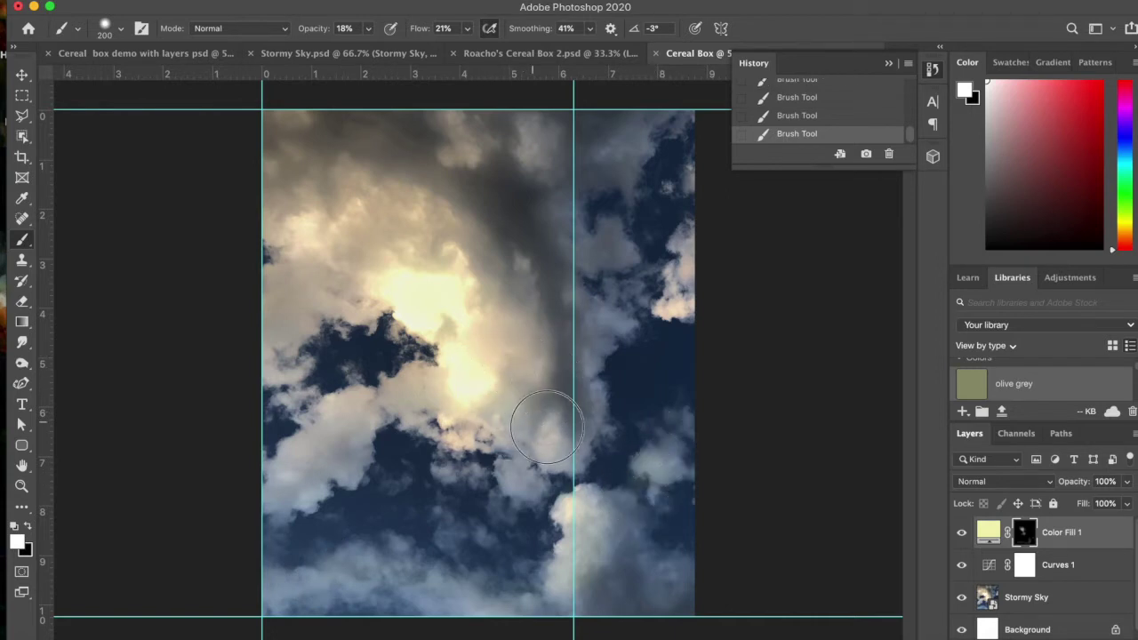
mouse_move(462, 231)
mouse_down()
mouse_move(412, 198)
mouse_move(481, 254)
mouse_move(398, 233)
mouse_up()
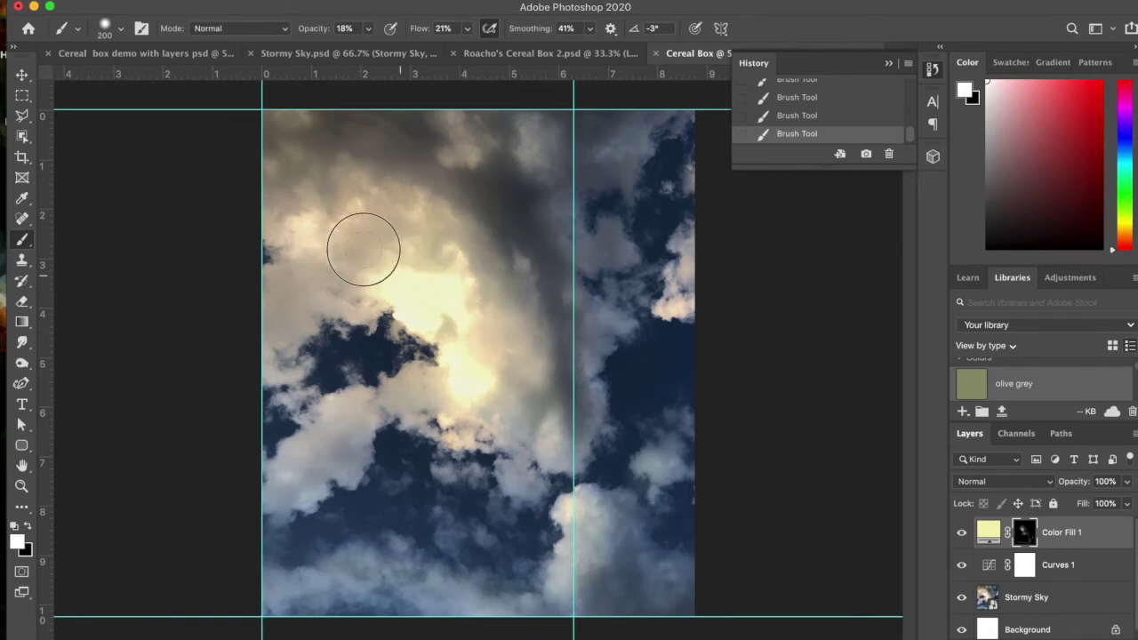
mouse_move(364, 250)
mouse_down()
mouse_move(417, 248)
mouse_move(348, 269)
mouse_move(413, 234)
mouse_move(480, 247)
mouse_move(525, 205)
mouse_move(502, 182)
mouse_move(540, 227)
mouse_move(571, 193)
mouse_move(524, 167)
mouse_move(472, 206)
mouse_move(479, 333)
mouse_move(420, 282)
mouse_move(380, 300)
mouse_move(439, 317)
mouse_move(455, 251)
mouse_up()
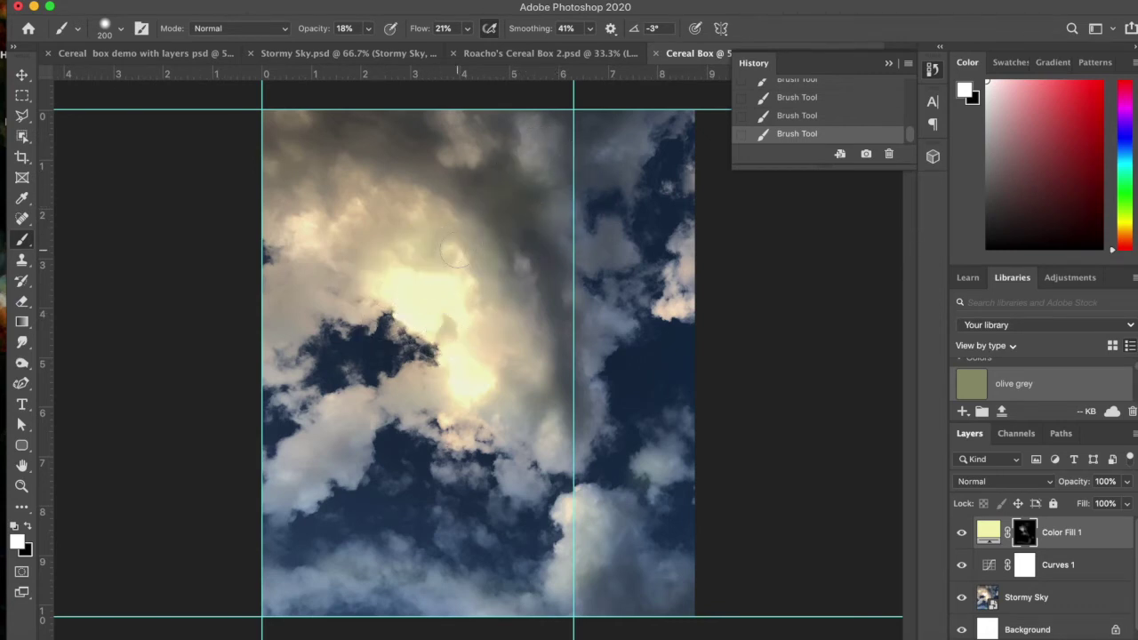
Soften the glow over the bright cloud with black, then add soft white glow nearby.
key(x)
key(x)
key(x)
mouse_move(399, 274)
mouse_down()
mouse_move(450, 278)
mouse_move(432, 282)
mouse_move(468, 296)
mouse_move(445, 285)
mouse_move(461, 256)
mouse_move(446, 296)
mouse_move(421, 271)
mouse_move(469, 295)
mouse_up()
click(28, 526)
mouse_move(444, 300)
mouse_down()
mouse_move(411, 313)
mouse_move(429, 276)
mouse_move(460, 295)
mouse_move(436, 249)
mouse_move(503, 231)
mouse_move(452, 165)
mouse_move(485, 123)
mouse_move(477, 195)
mouse_move(502, 226)
mouse_move(495, 188)
mouse_up()
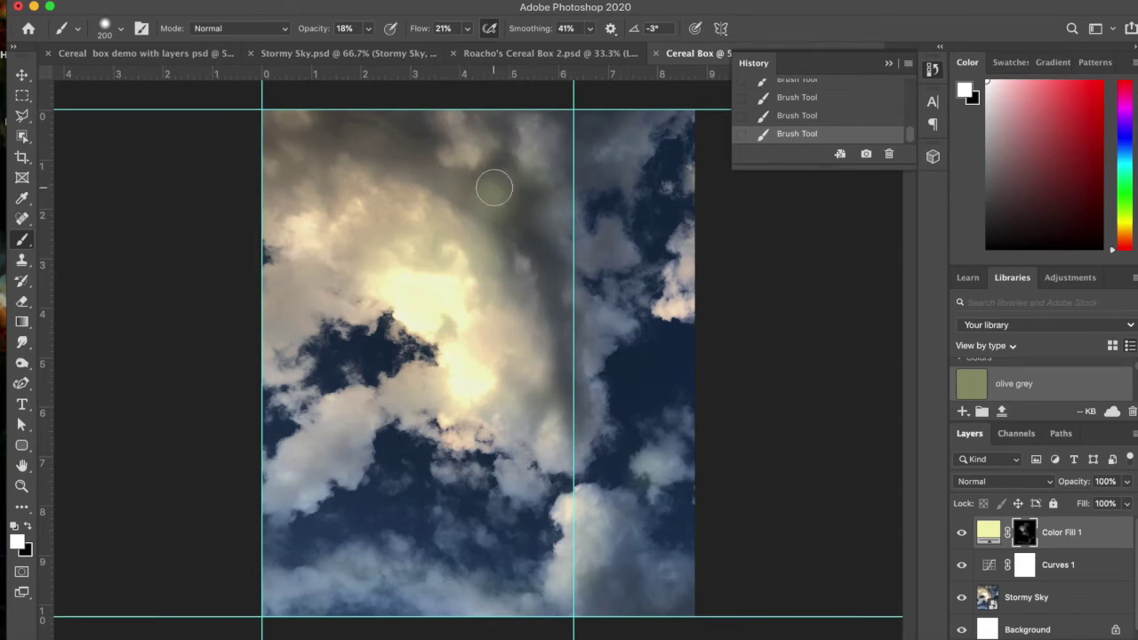
click(369, 28)
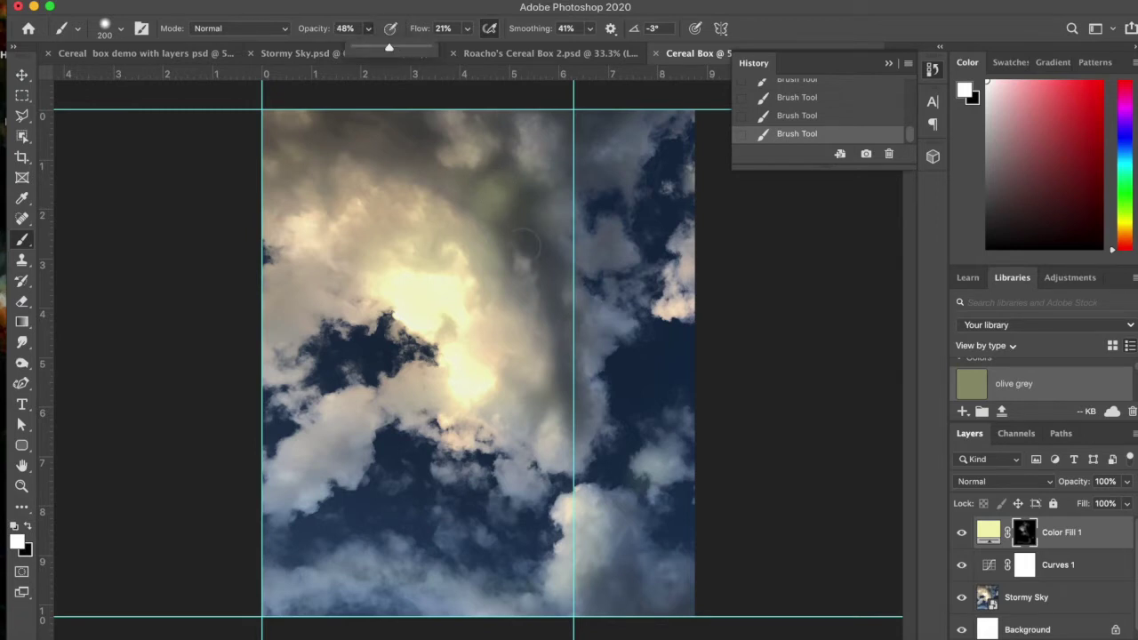
Raise brush opacity to 67% and paint black to tone down glow over darker clouds.
mouse_move(389, 49)
mouse_down()
mouse_move(414, 51)
mouse_move(403, 50)
mouse_up()
click(437, 283)
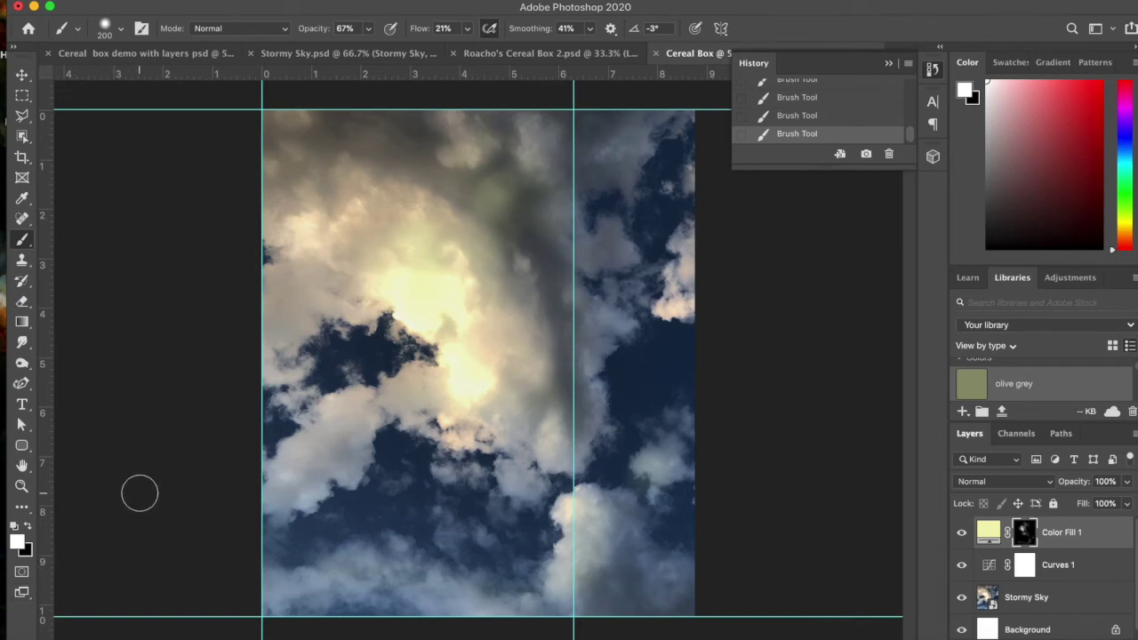
key(x)
mouse_move(504, 188)
mouse_down()
mouse_move(467, 205)
mouse_move(515, 218)
mouse_up()
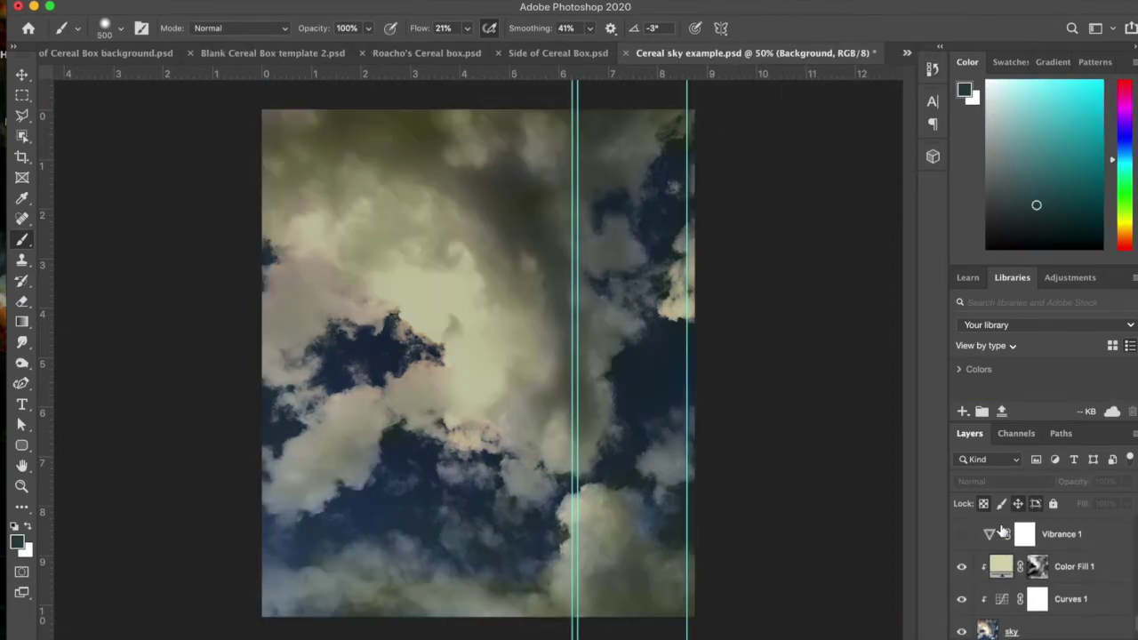
Show Vibrance 1 and Layer 1, toggling Layer 1 off and on to compare.
click(961, 536)
scroll(1045, 531, up, 2)
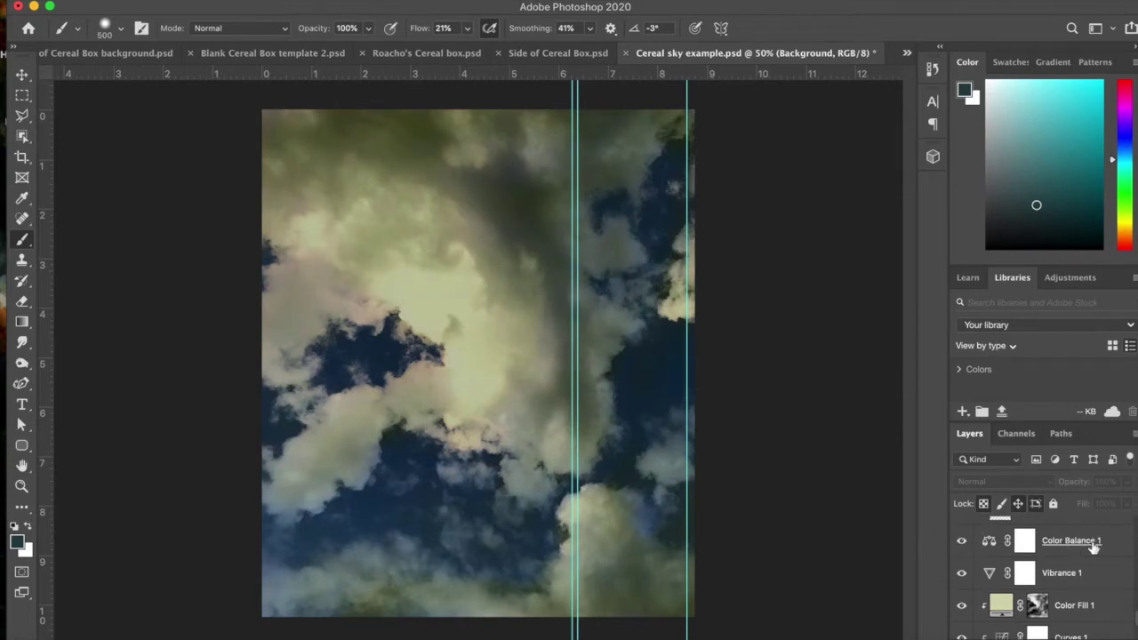
scroll(1094, 547, up, 2)
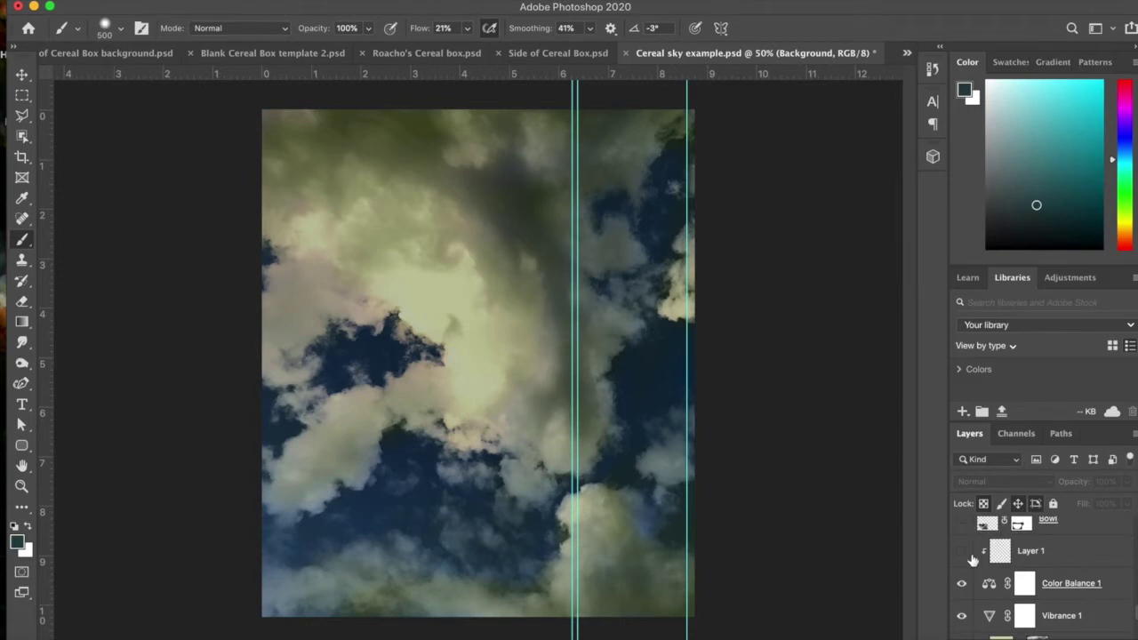
click(962, 552)
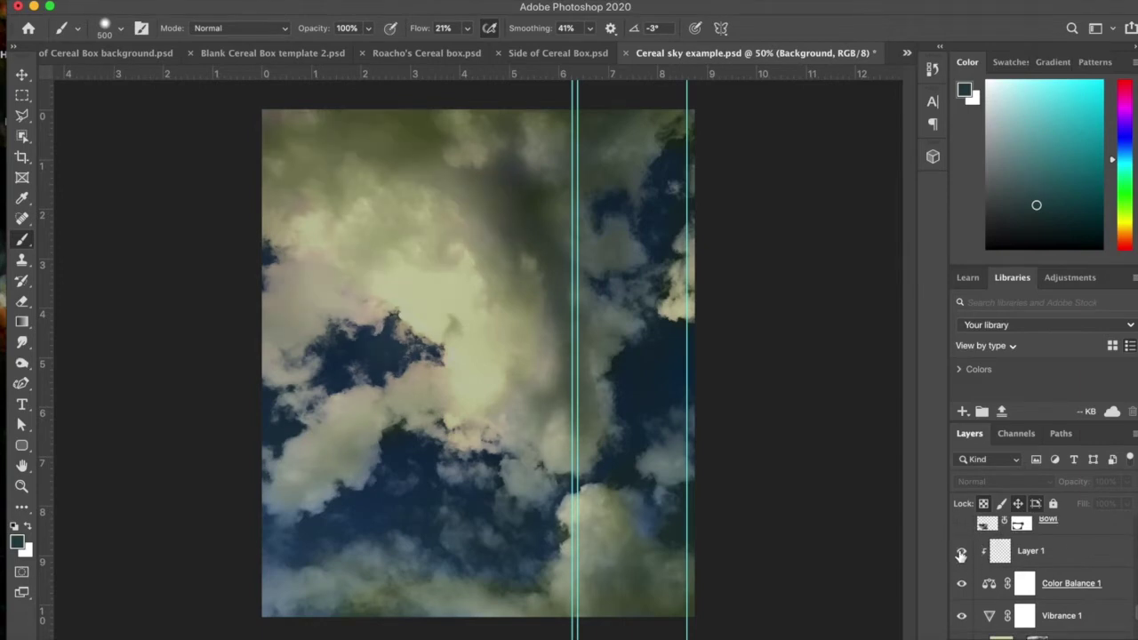
click(961, 553)
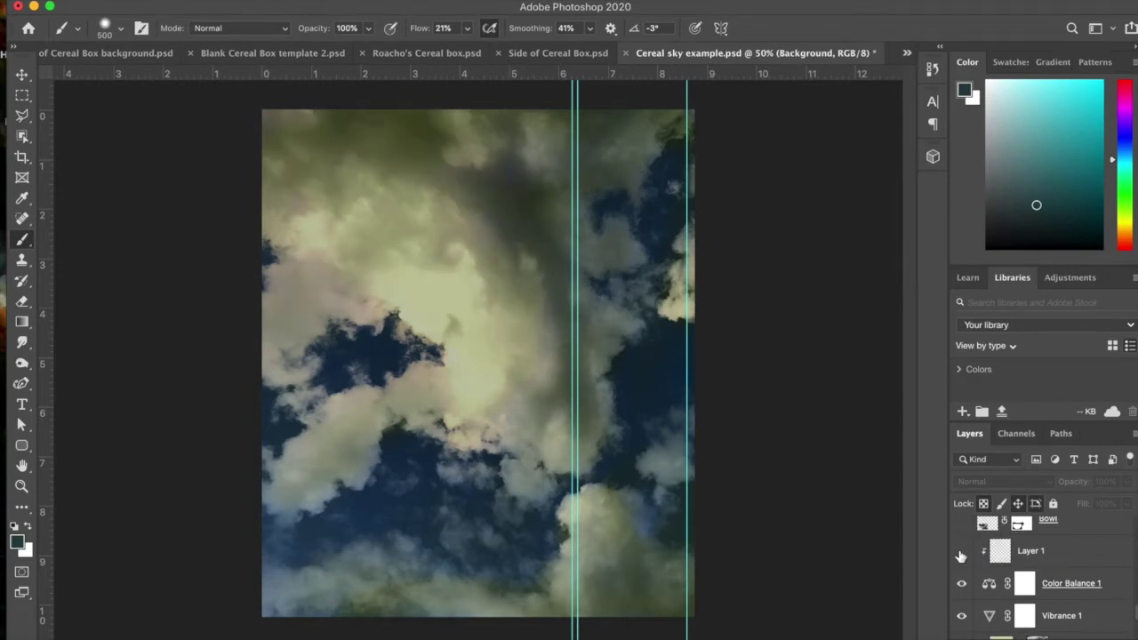
click(962, 553)
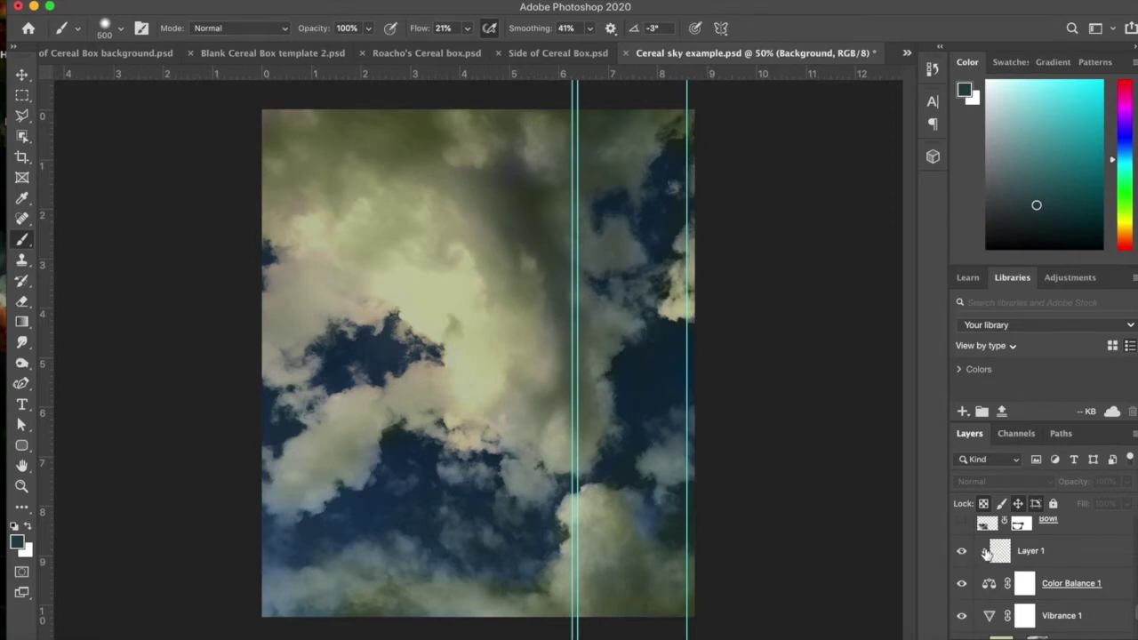
scroll(995, 618, up, 2)
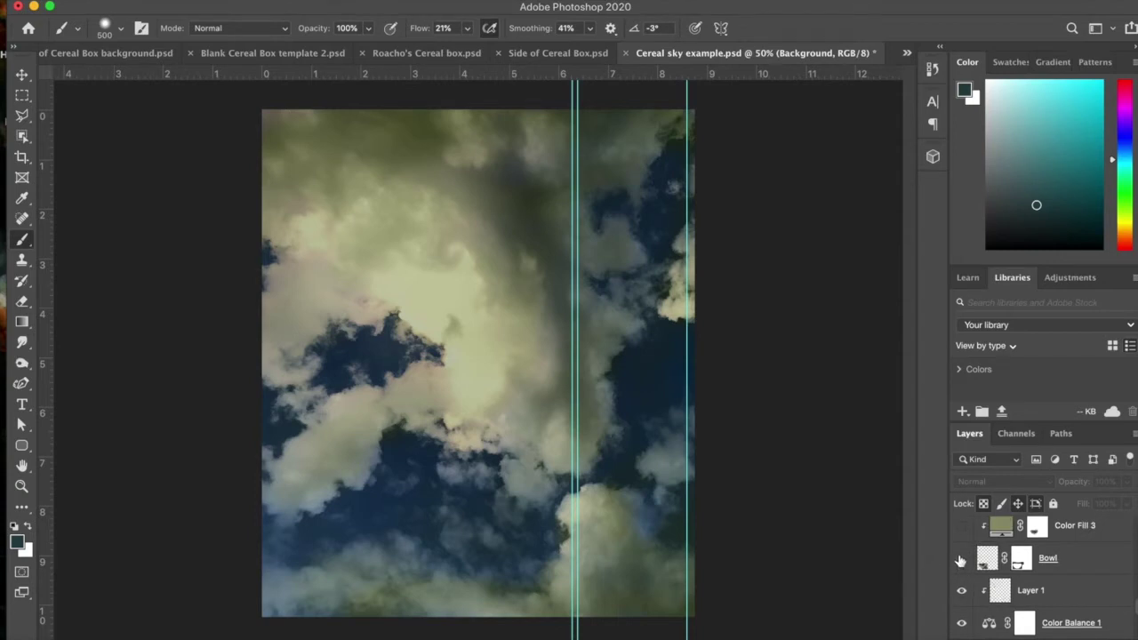
Show the Bowl layer and its clipped olive Color Fill 3 tint, then select each layer.
click(960, 558)
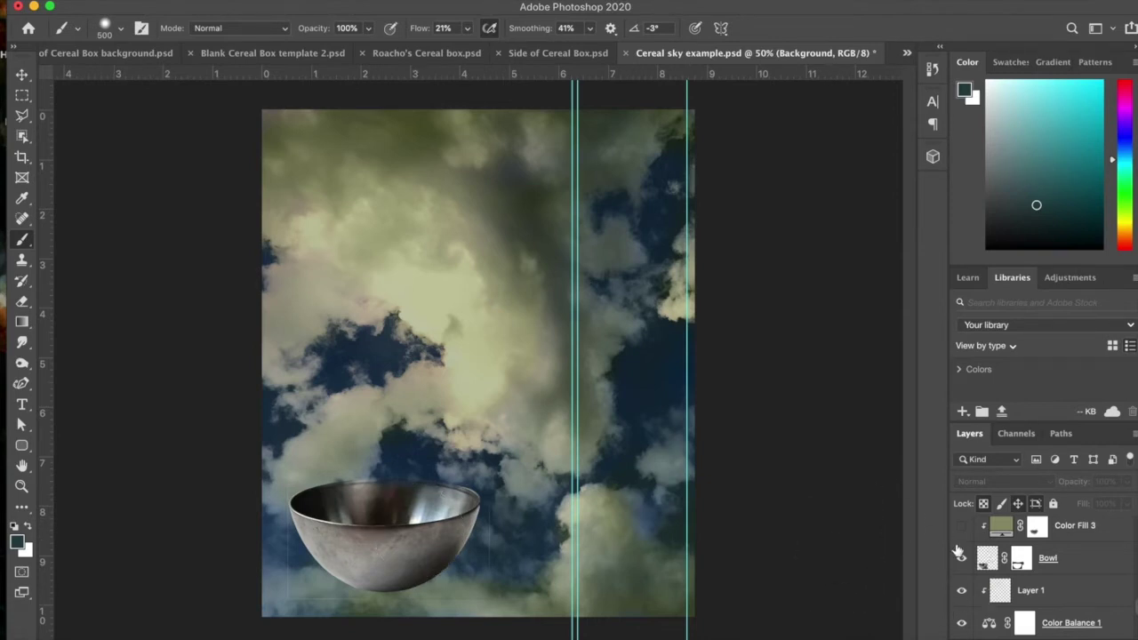
click(963, 527)
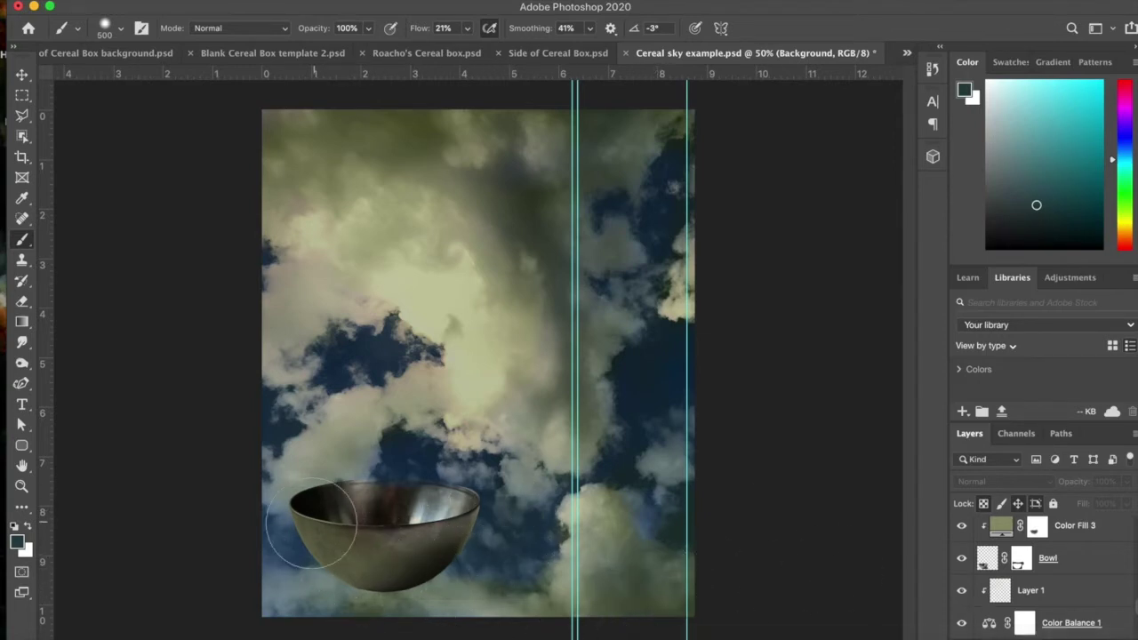
click(1101, 558)
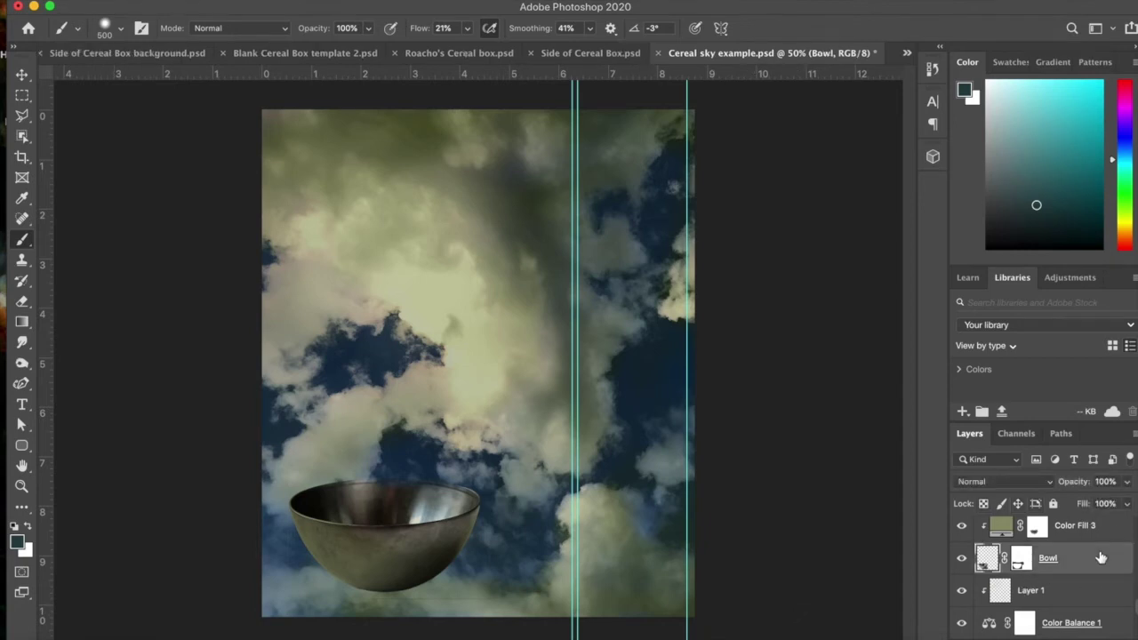
click(1100, 539)
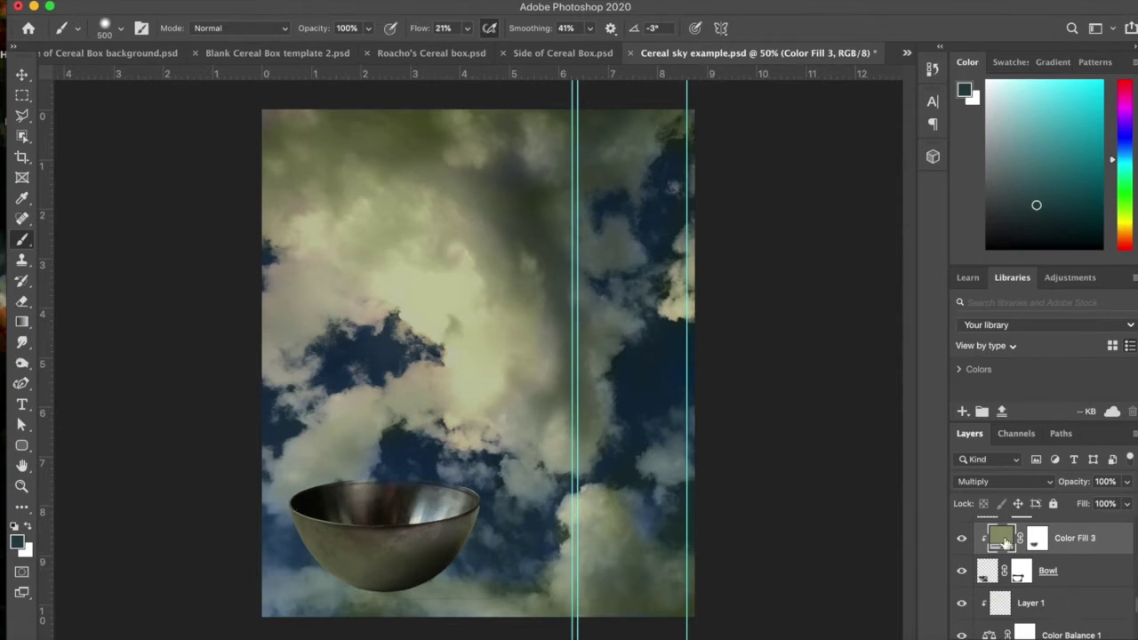
scroll(1031, 556, up, 1)
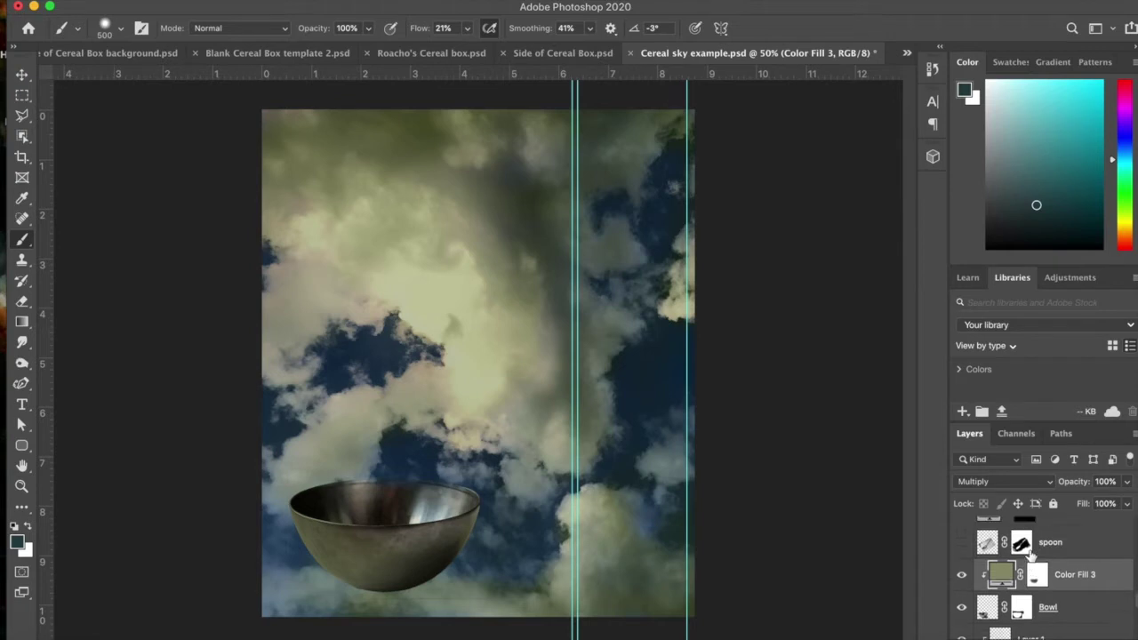
Reveal and select the spoon layer over the bowl, then show the Color Fill 4 yellow sun glow.
click(961, 544)
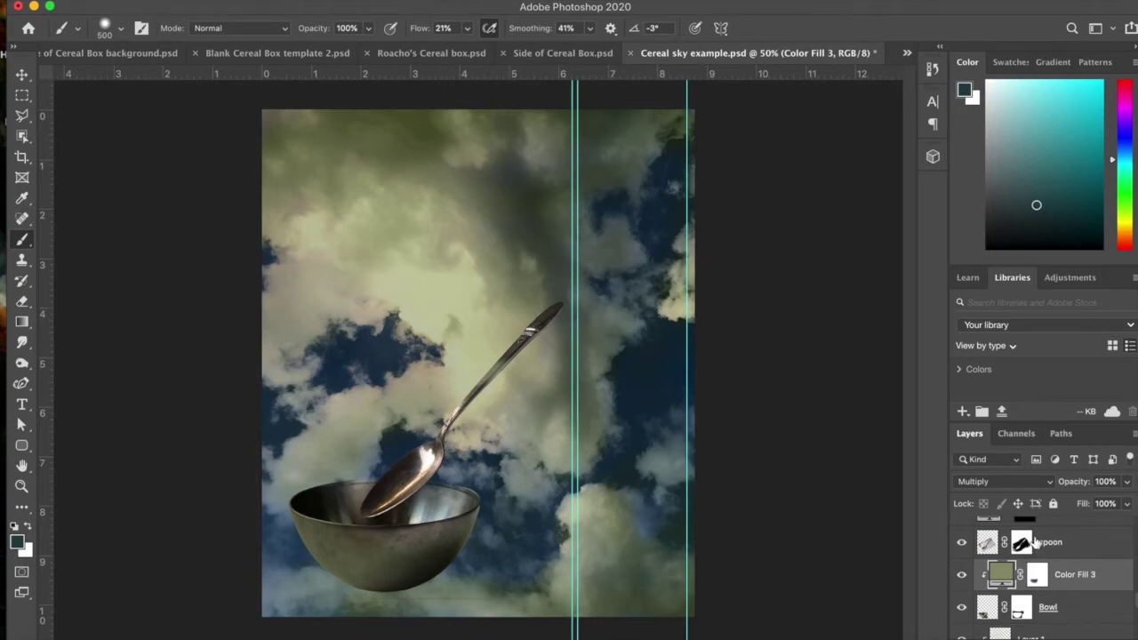
scroll(1041, 545, up, 1)
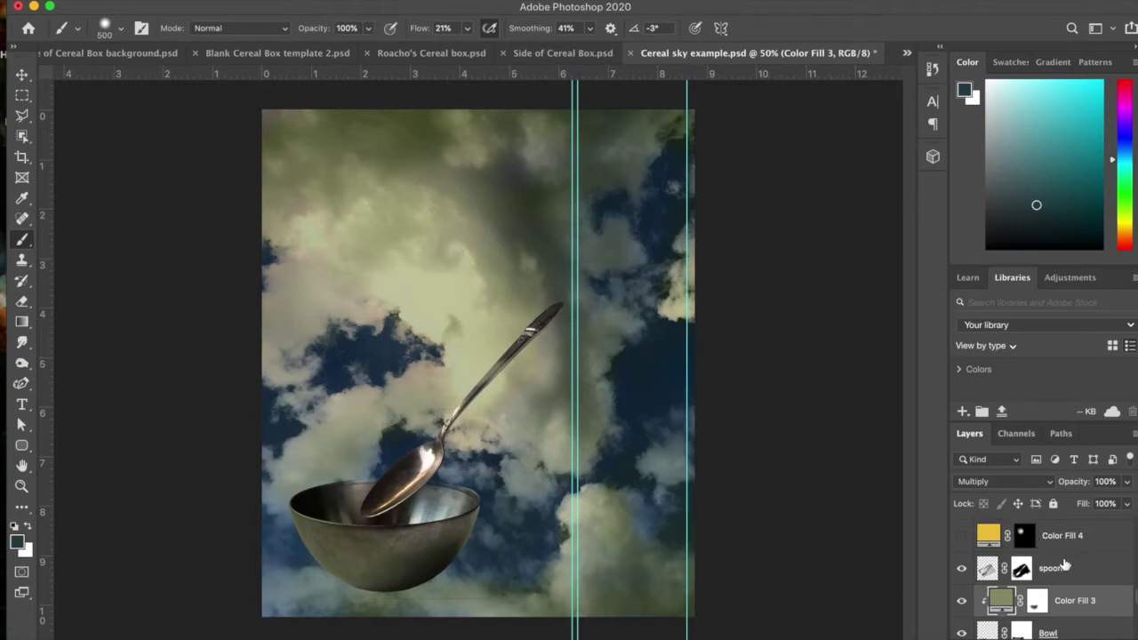
click(1065, 568)
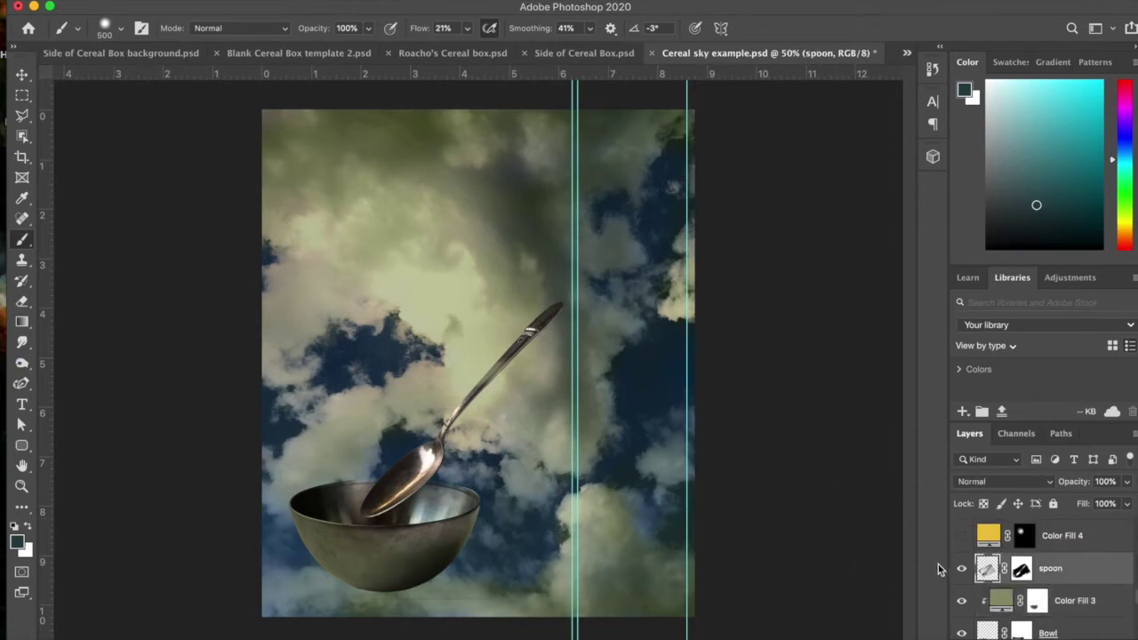
click(961, 537)
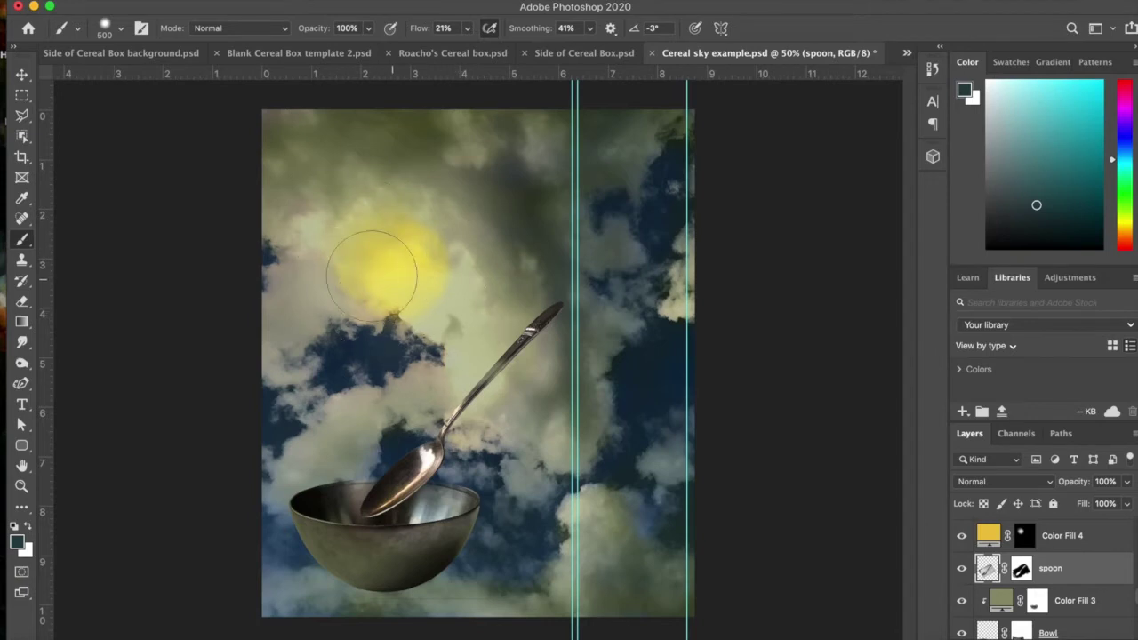
scroll(1067, 552, up, 1)
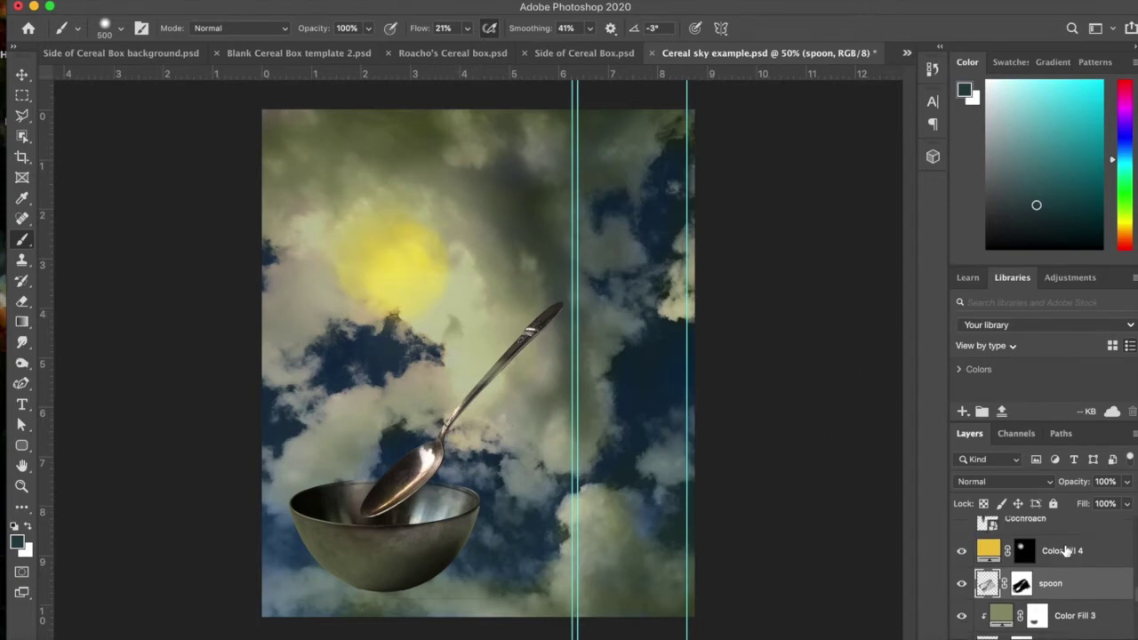
Show the Cochroach layer, duplicate it, and turn on Cochroach copy 2 to warm its tones.
click(962, 533)
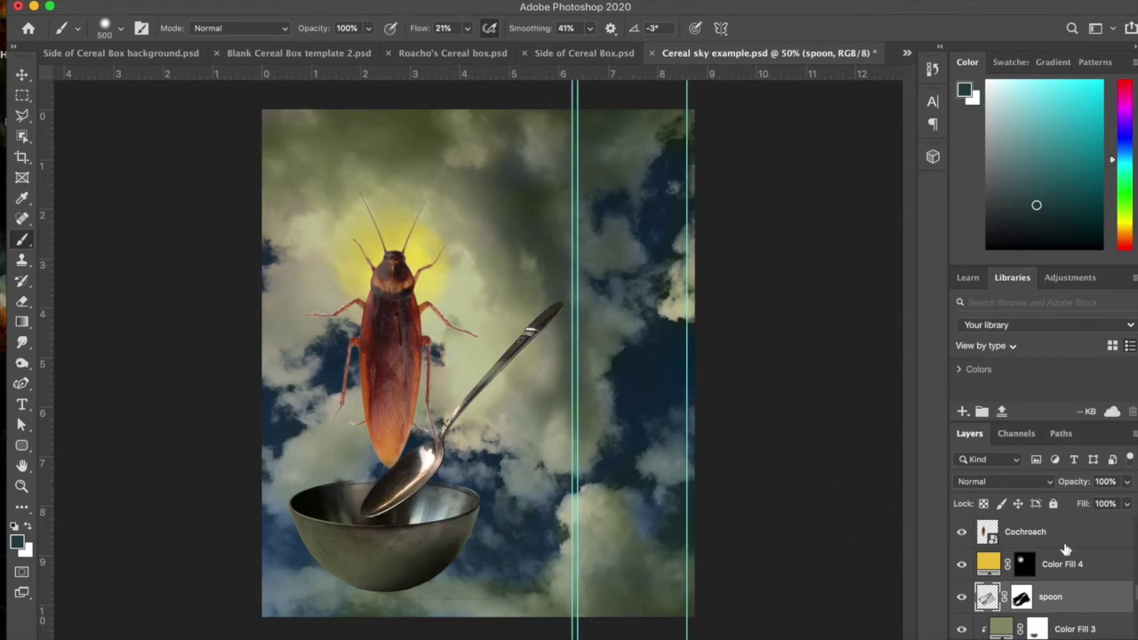
drag(1071, 539, 1070, 539)
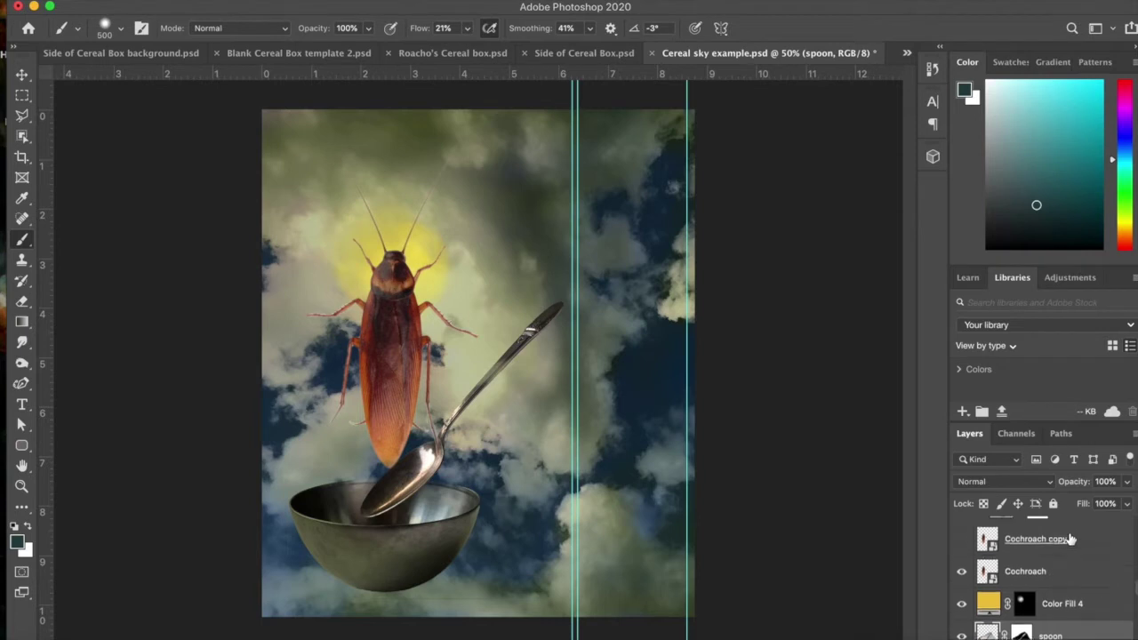
click(962, 540)
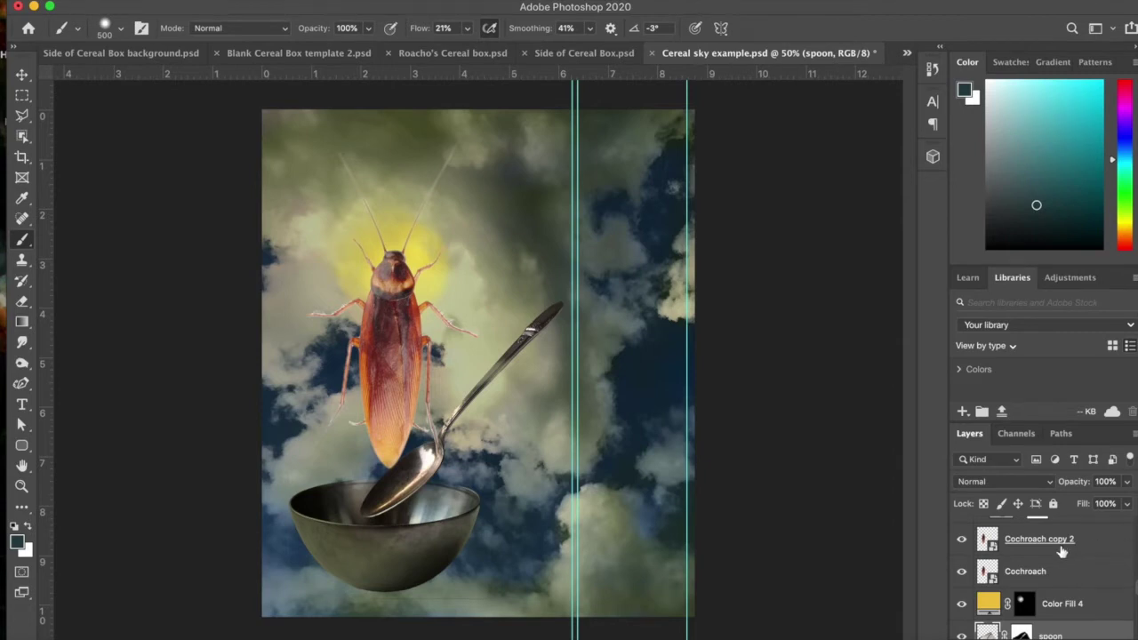
scroll(1061, 552, up, 1)
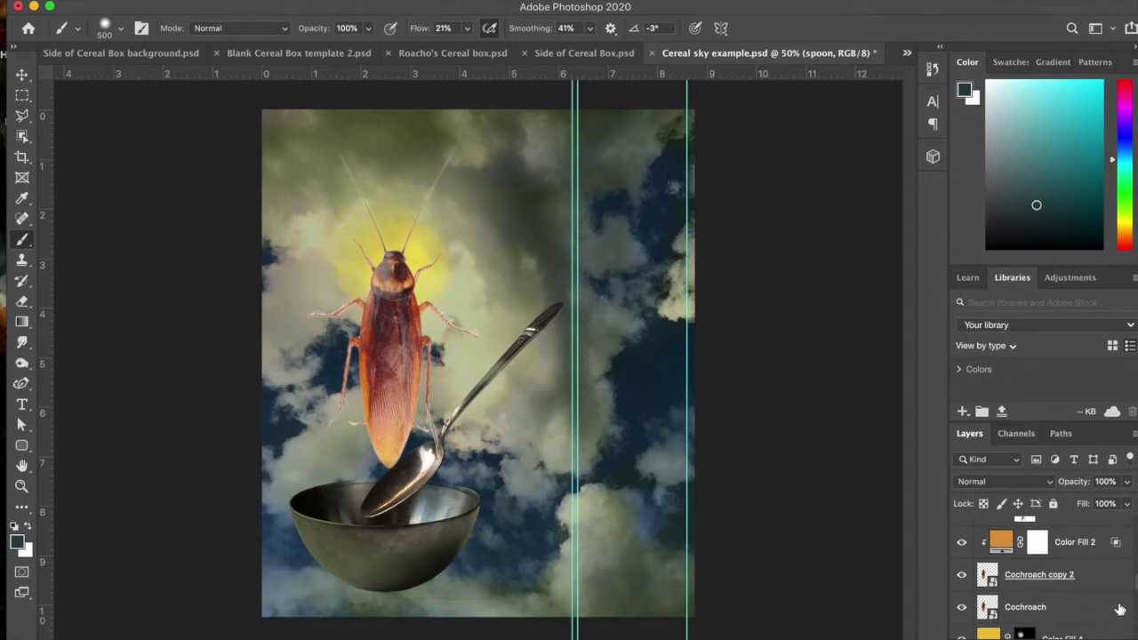
scroll(1093, 575, up, 1)
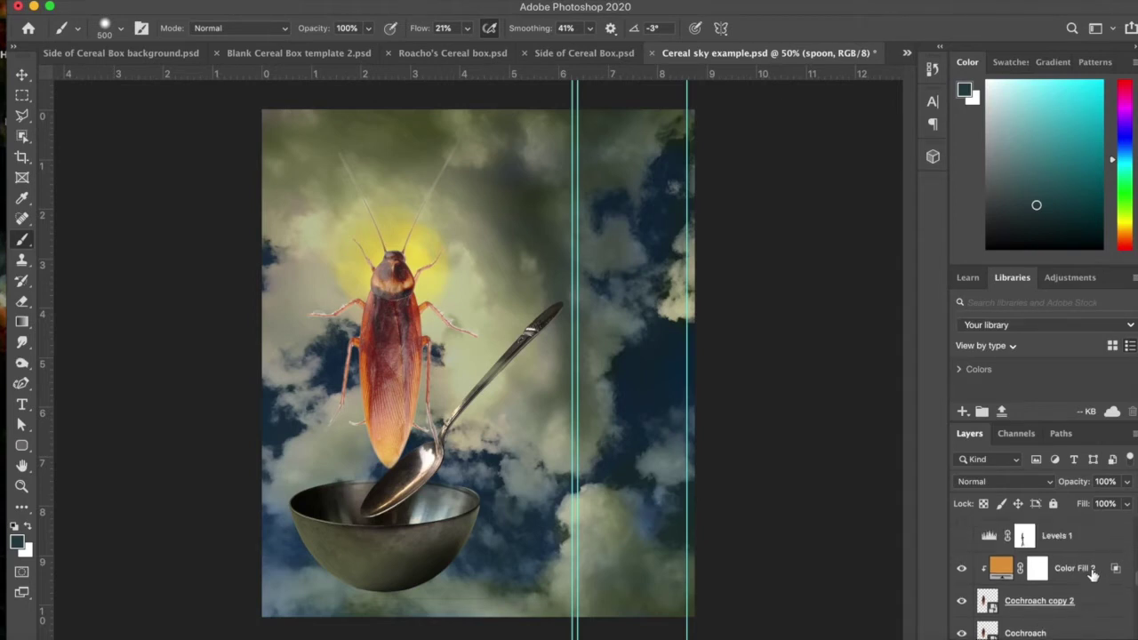
Turn on the Levels 1 adjustment and select its layer mask.
click(962, 536)
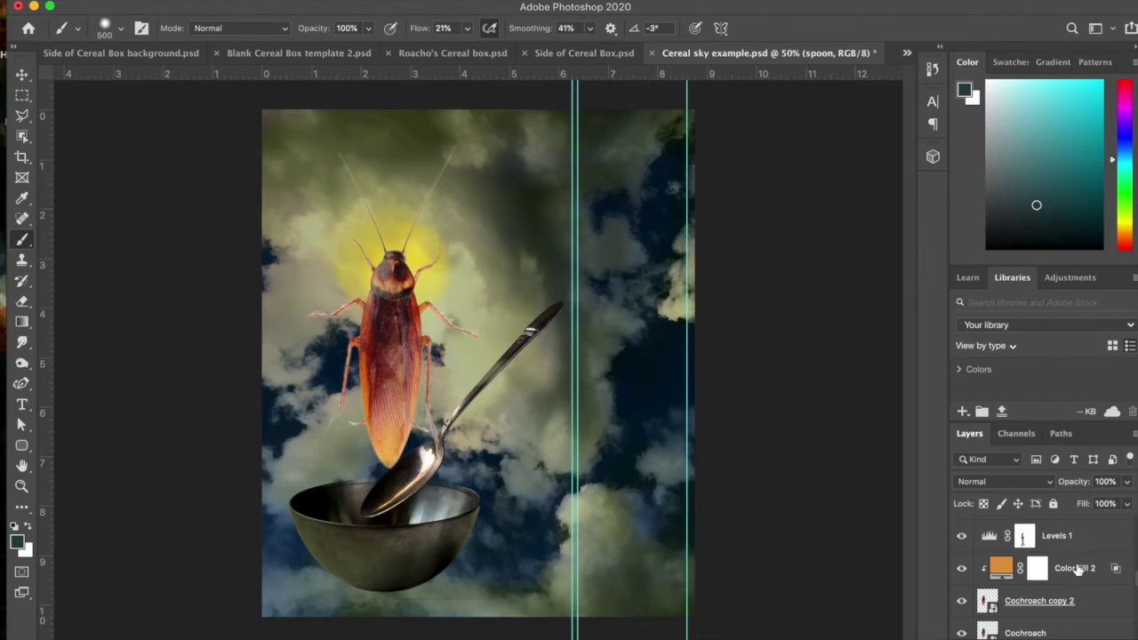
scroll(1023, 540, down, 5)
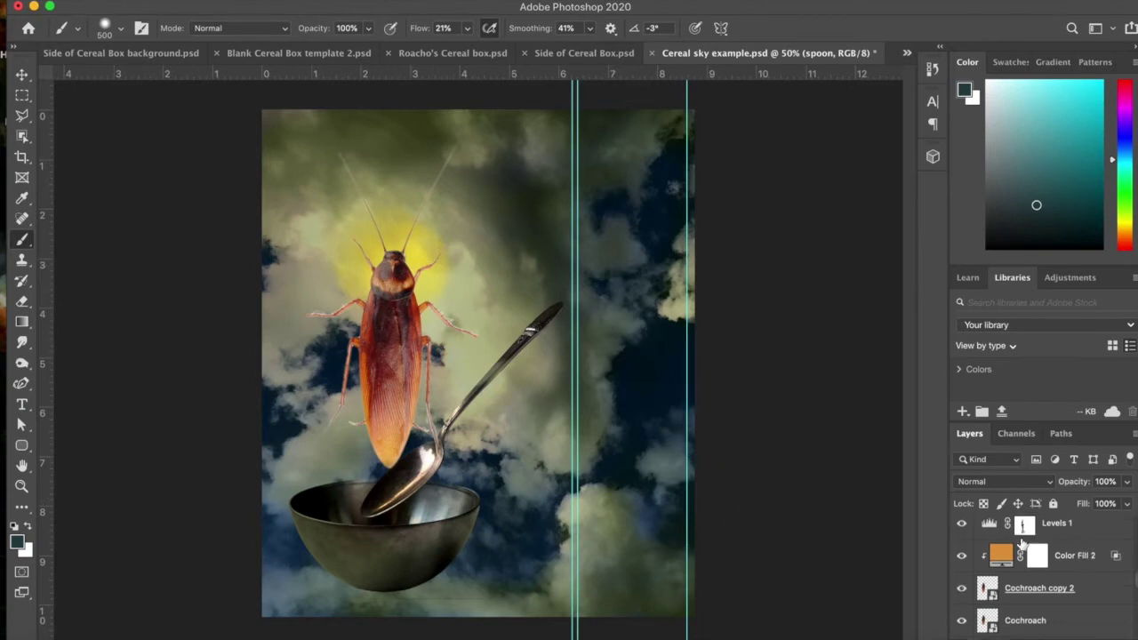
scroll(1023, 543, up, 6)
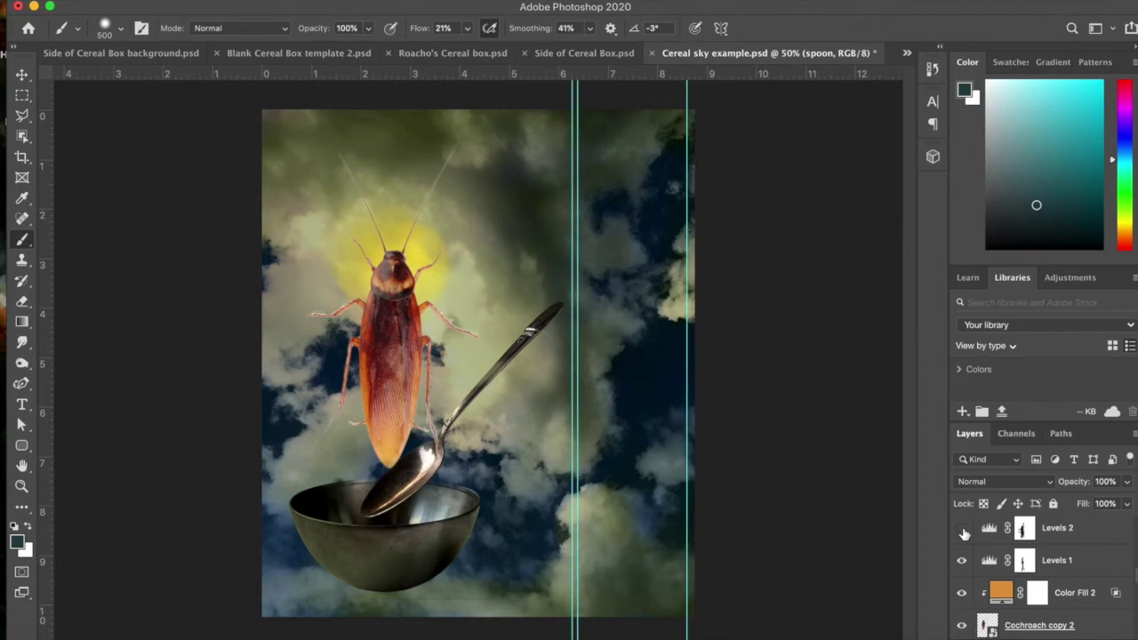
click(1025, 561)
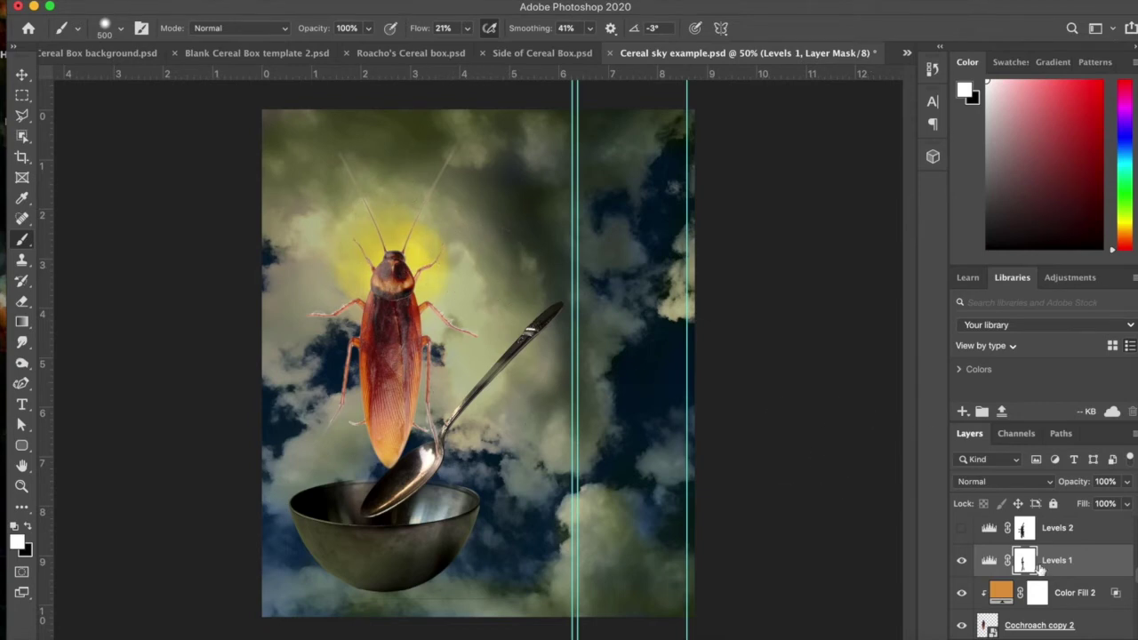
Select the Levels 2 mask and switch on its 21% opacity darkening.
click(1024, 531)
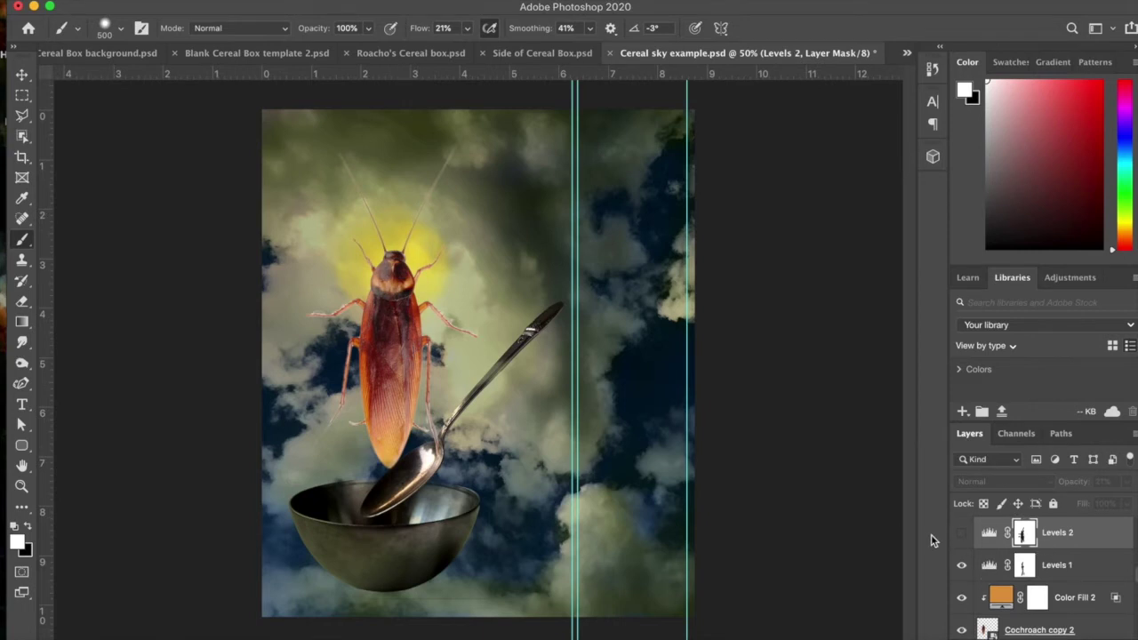
click(961, 533)
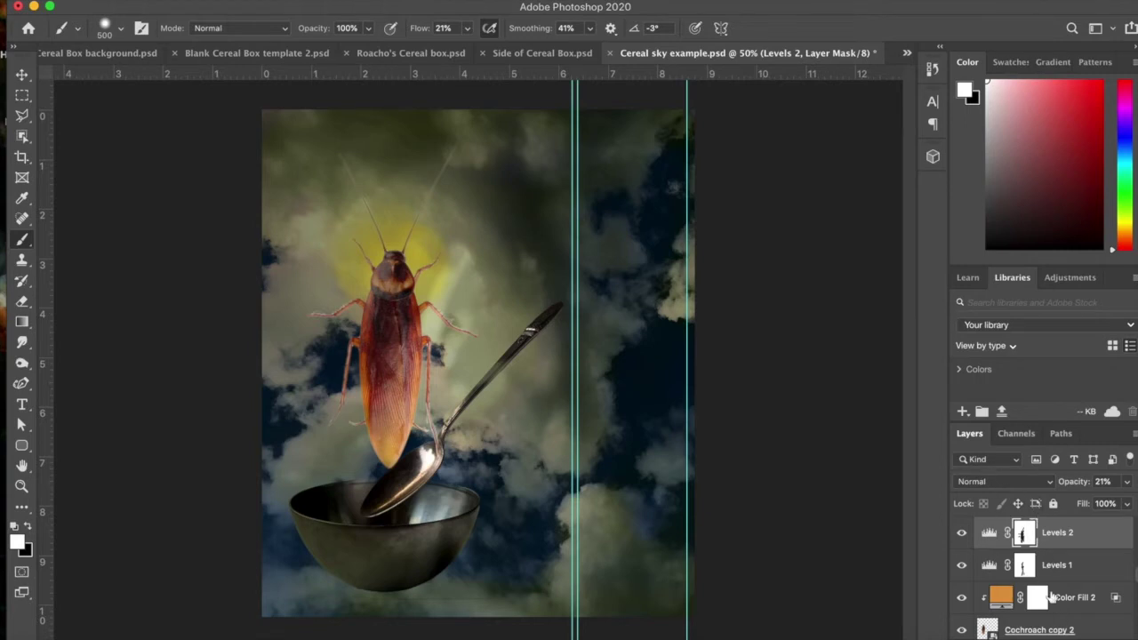
scroll(1052, 598, up, 2)
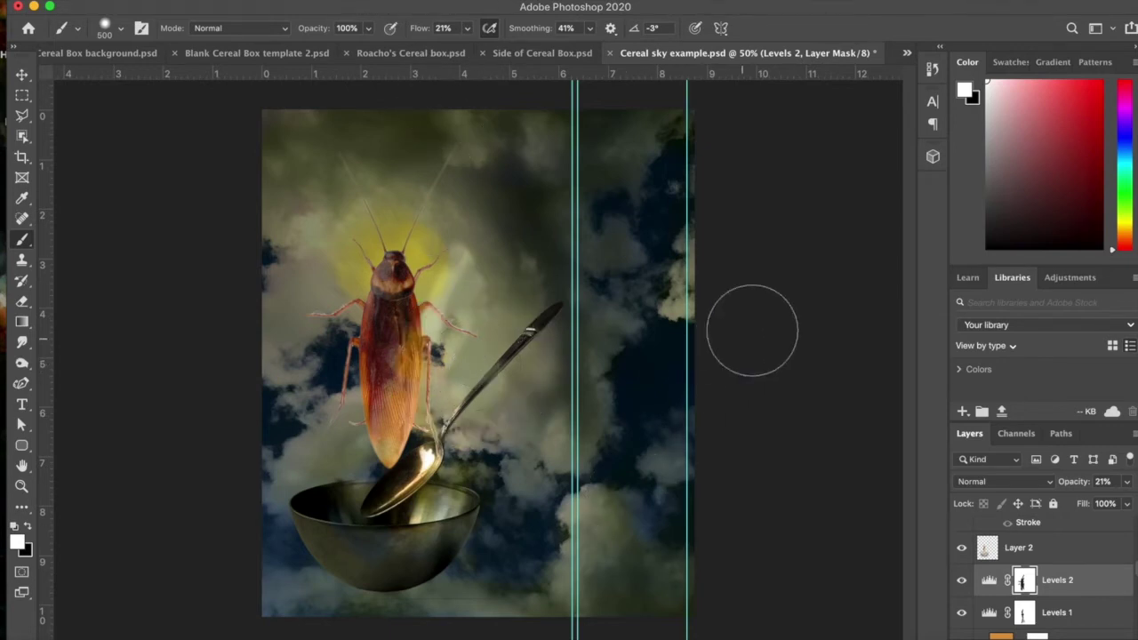
Brush the Levels 2 mask over the bowl and around the sun, resizing the brush between 300 and 1000.
click(524, 539)
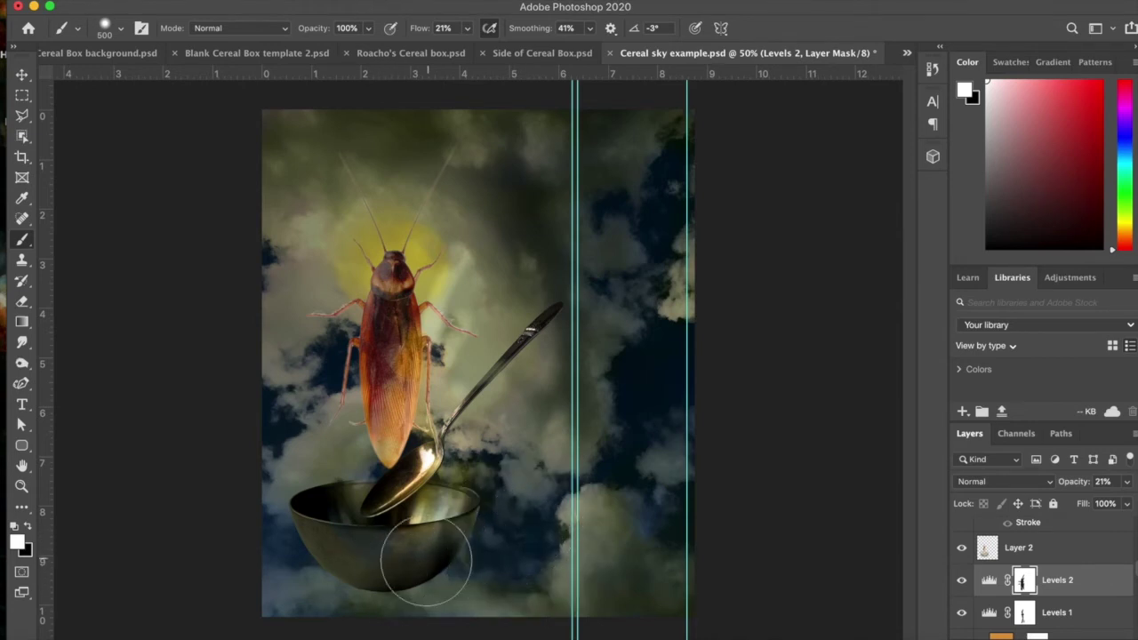
click(383, 572)
click(391, 560)
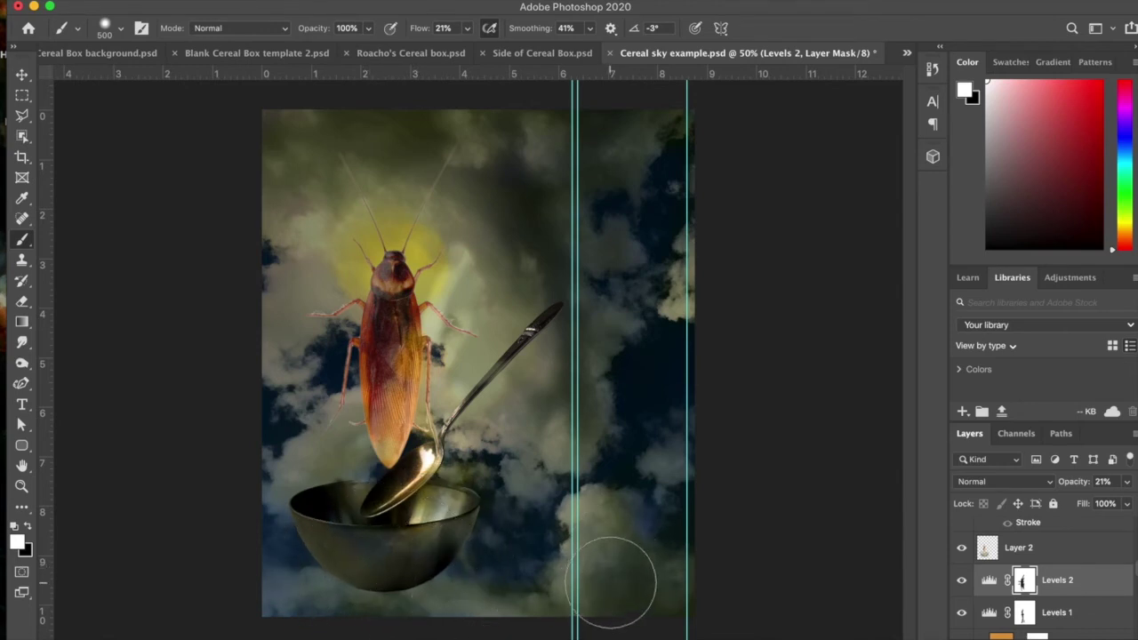
click(410, 564)
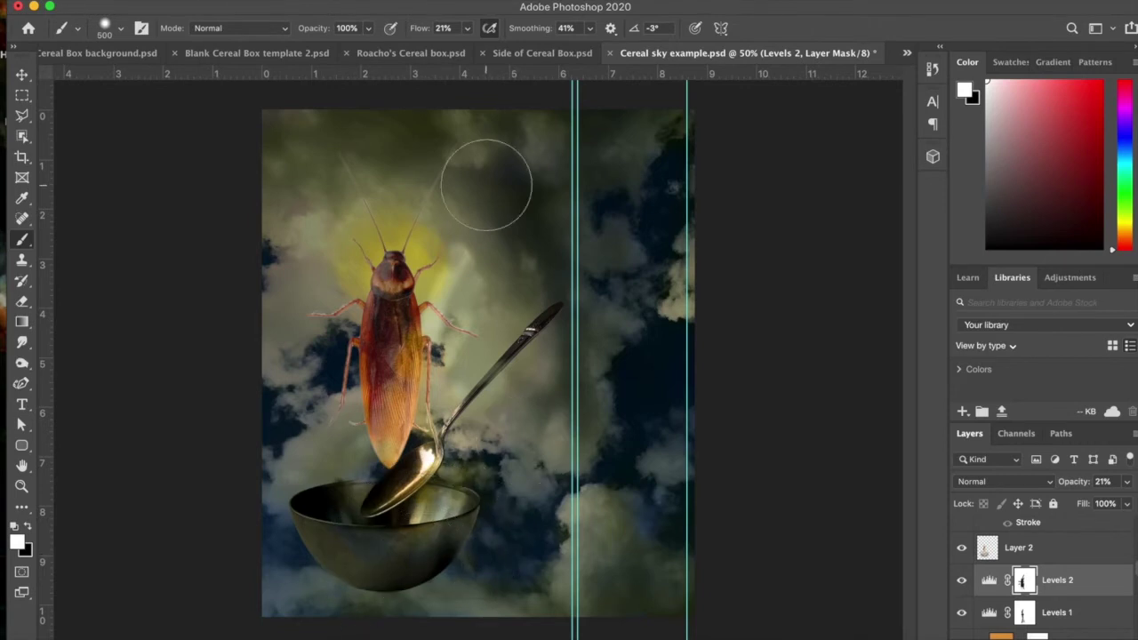
click(430, 240)
click(434, 510)
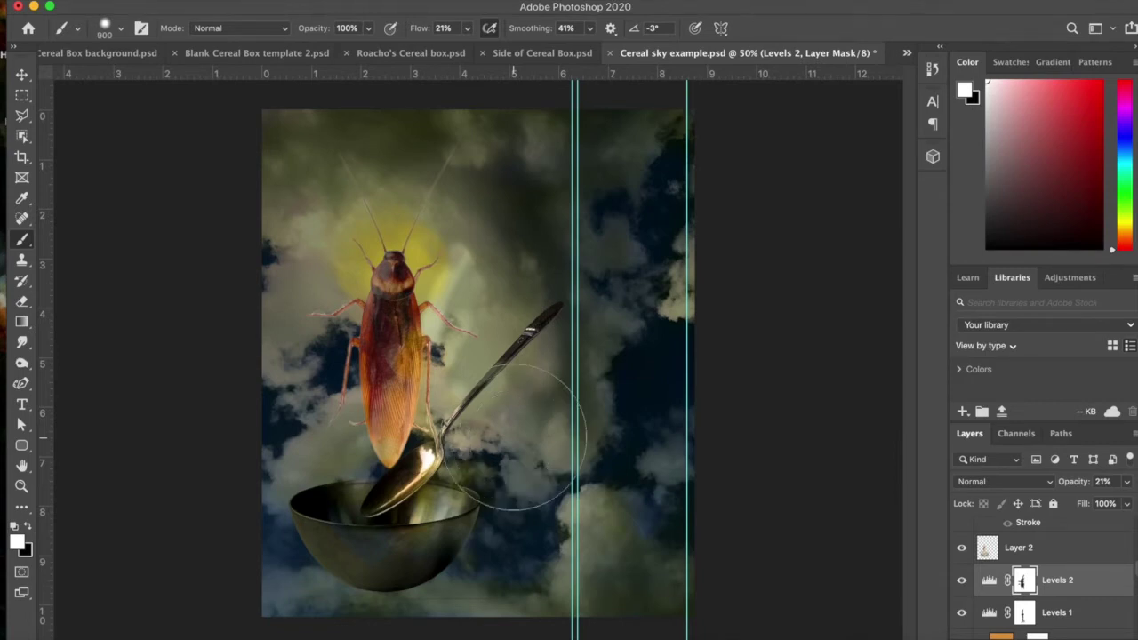
key(bracketright)
key(bracketright)
key(bracketright)
key(bracketright)
key(bracketright)
key(bracketleft)
key(bracketleft)
key(bracketleft)
key(bracketleft)
key(bracketleft)
key(bracketleft)
key(bracketleft)
key(bracketleft)
key(bracketleft)
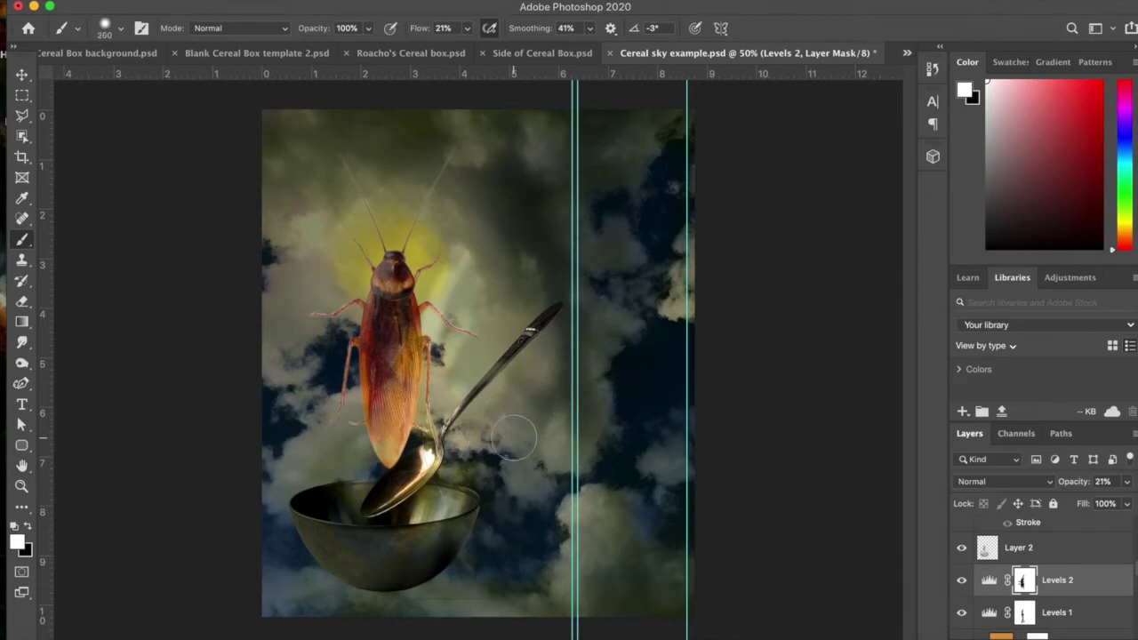
key(bracketright)
key(bracketright)
key(bracketright)
key(bracketright)
key(bracketright)
key(bracketleft)
key(bracketleft)
key(bracketleft)
click(1053, 551)
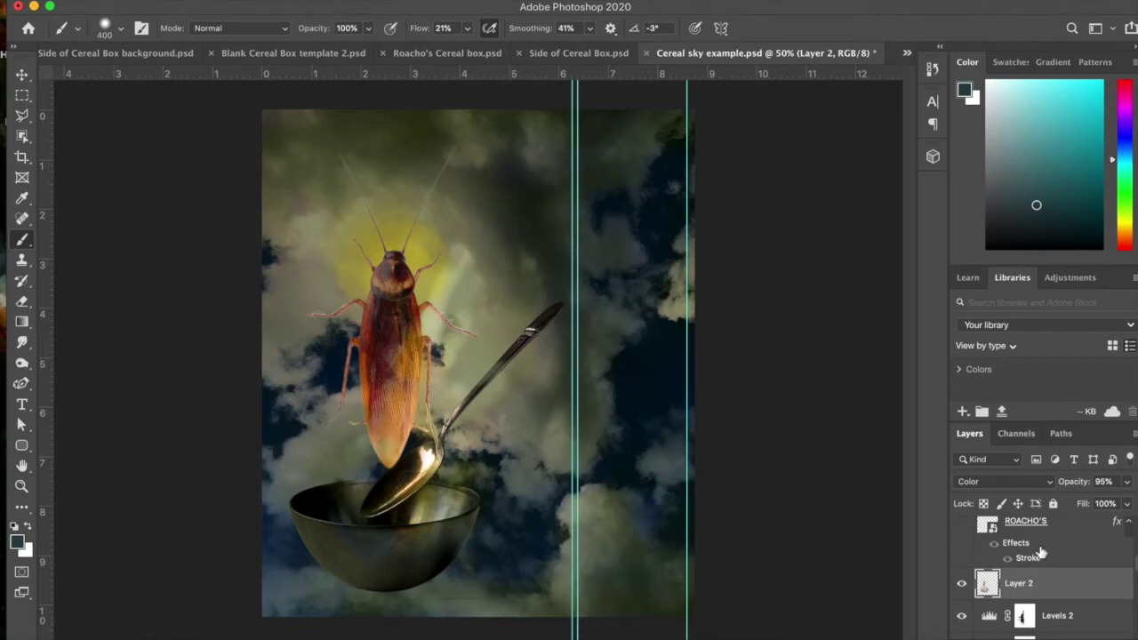
scroll(1041, 553, up, 1)
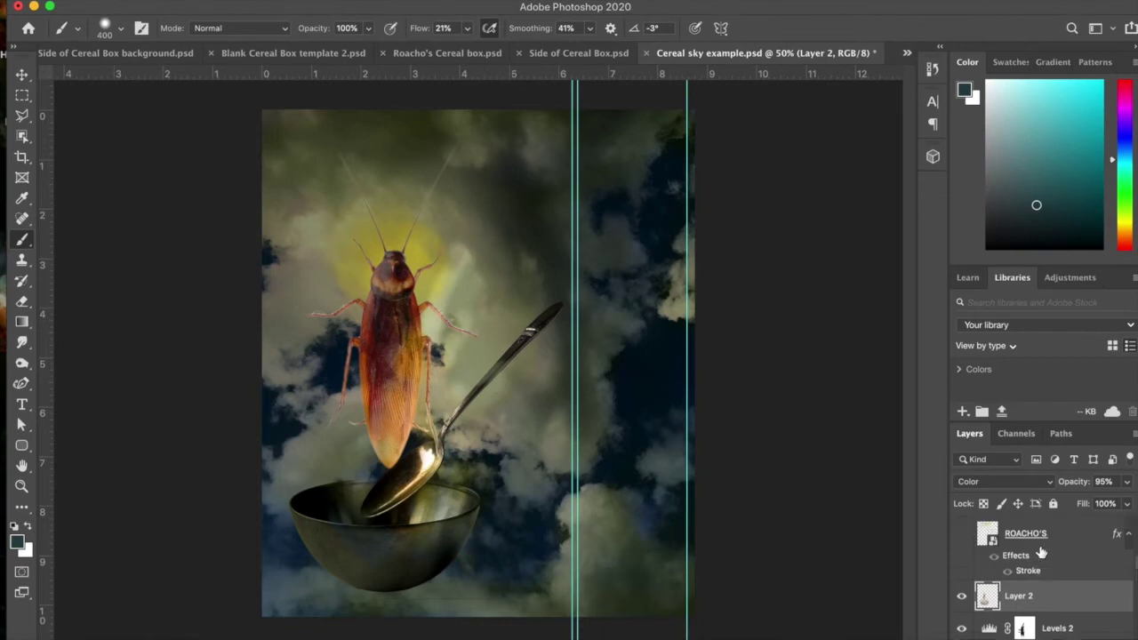
click(961, 550)
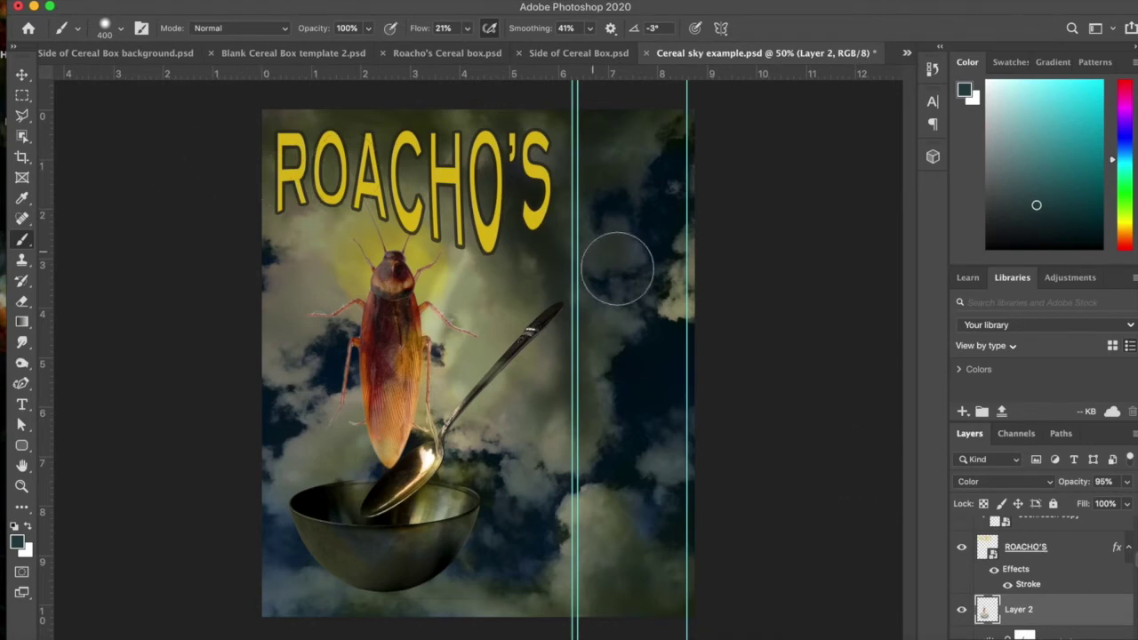
click(1009, 585)
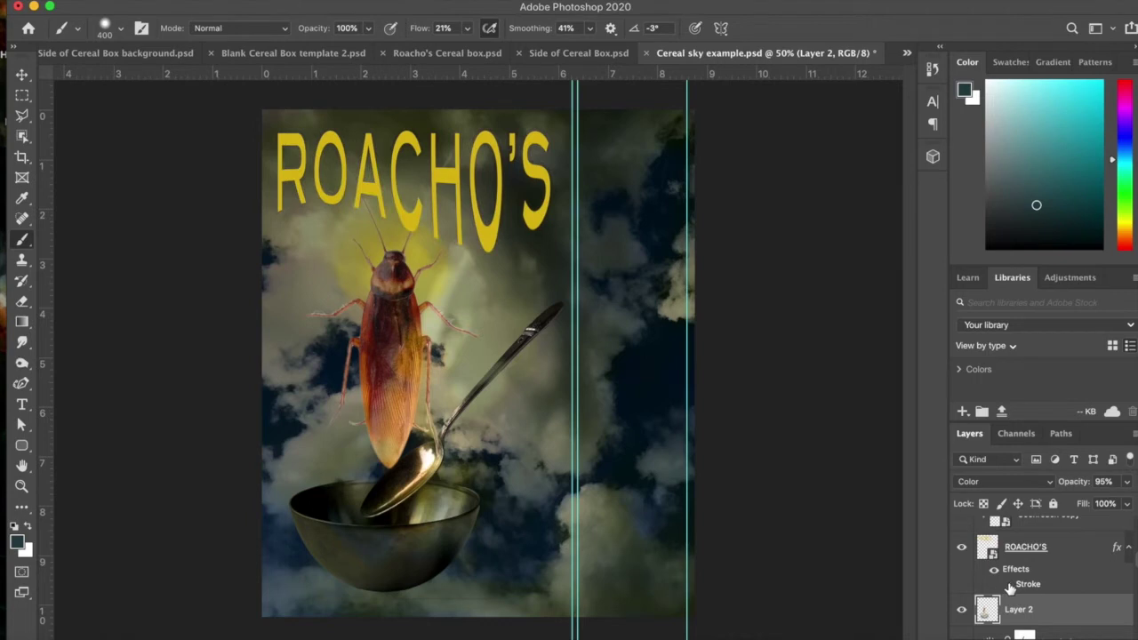
click(1008, 585)
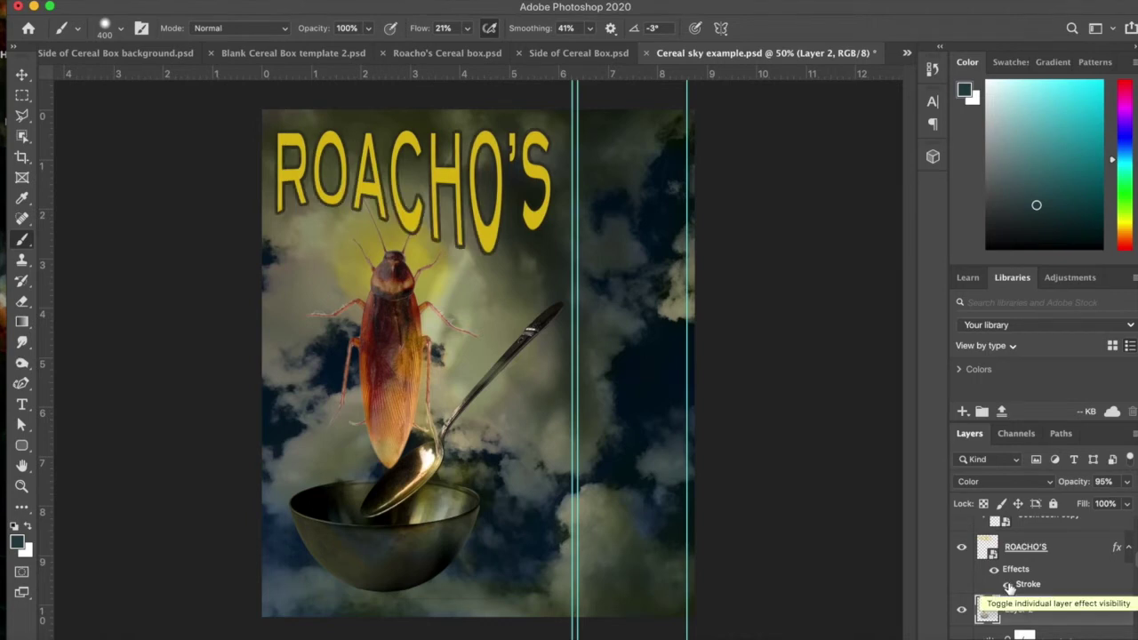
click(1009, 587)
click(1008, 587)
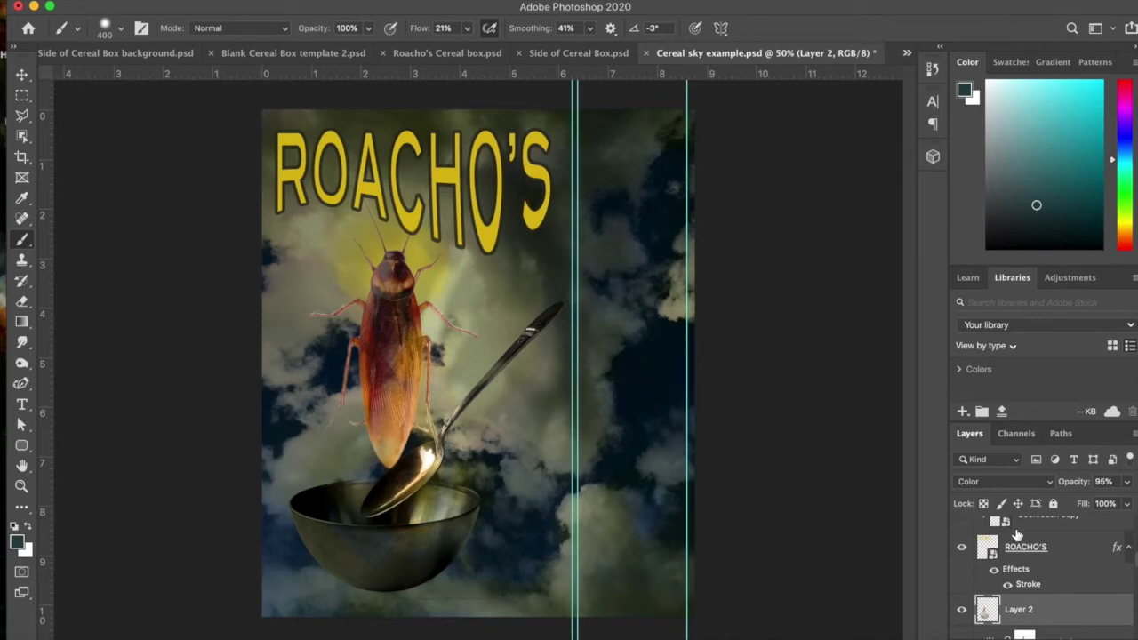
scroll(1018, 534, up, 1)
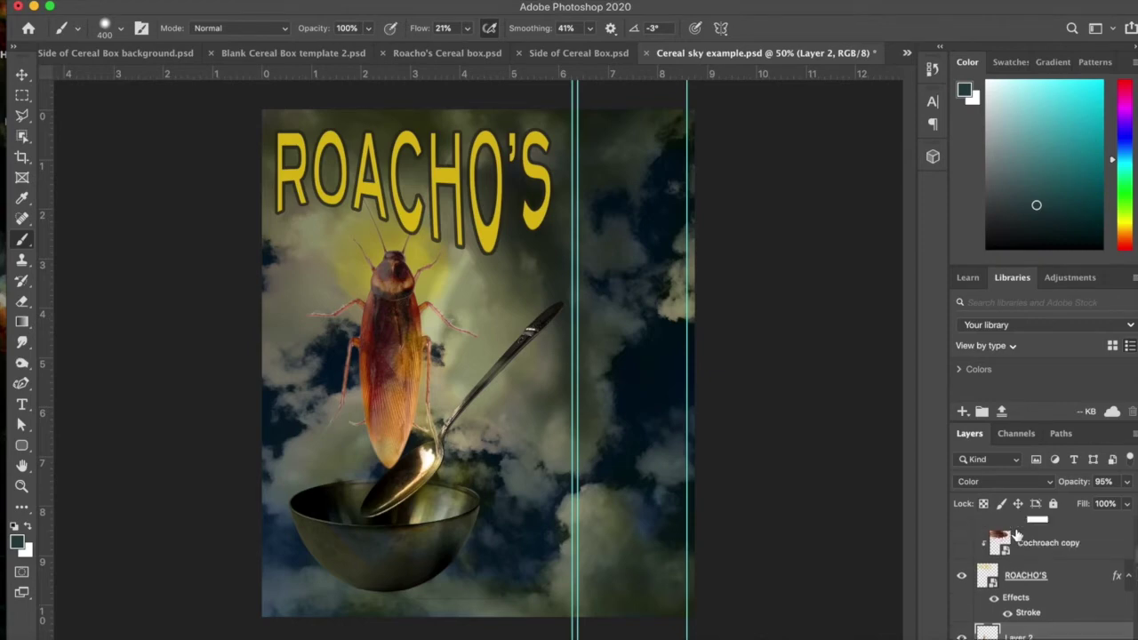
Show the Cochroach copy texture in the ROACHO'S title, solo-check it, then enable the Hue/Saturation 1 gold tint.
click(961, 543)
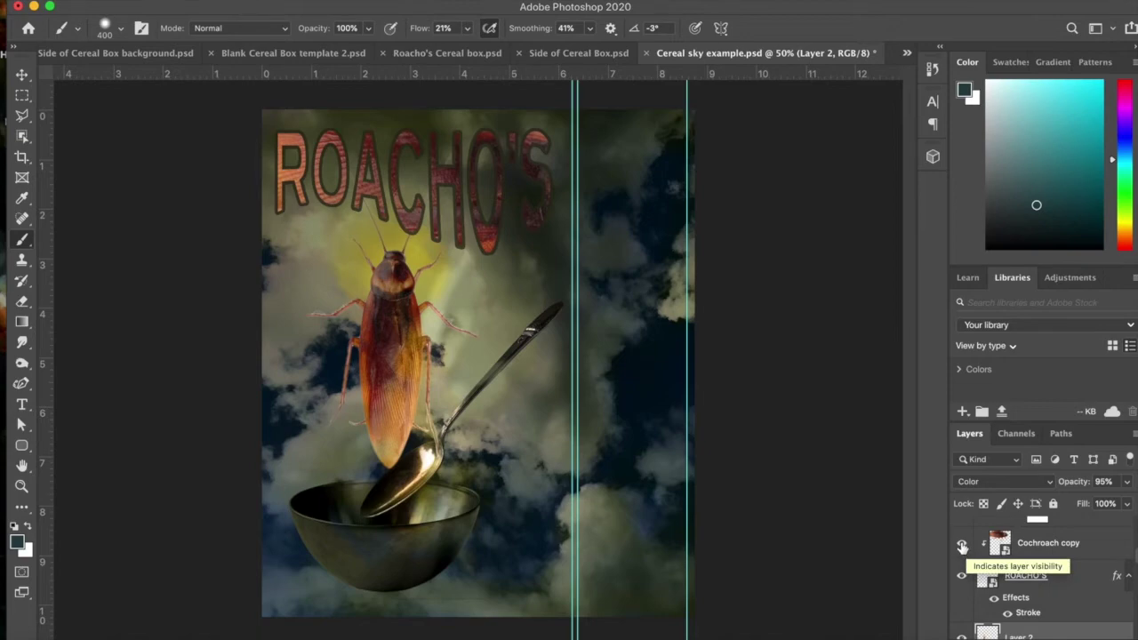
alt+click(961, 546)
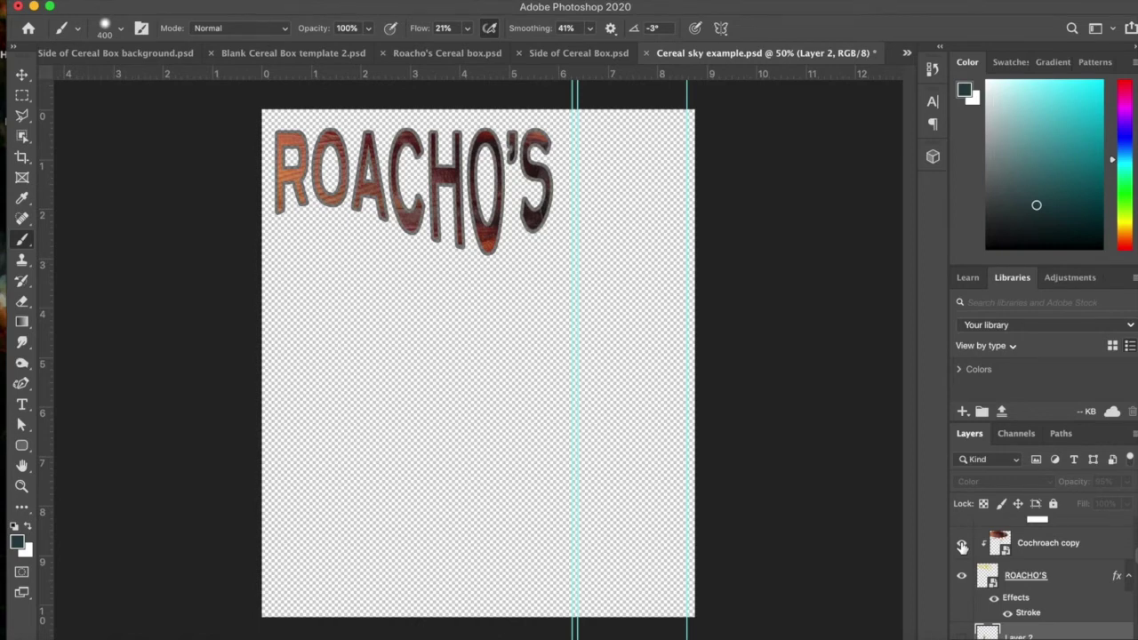
alt+click(961, 546)
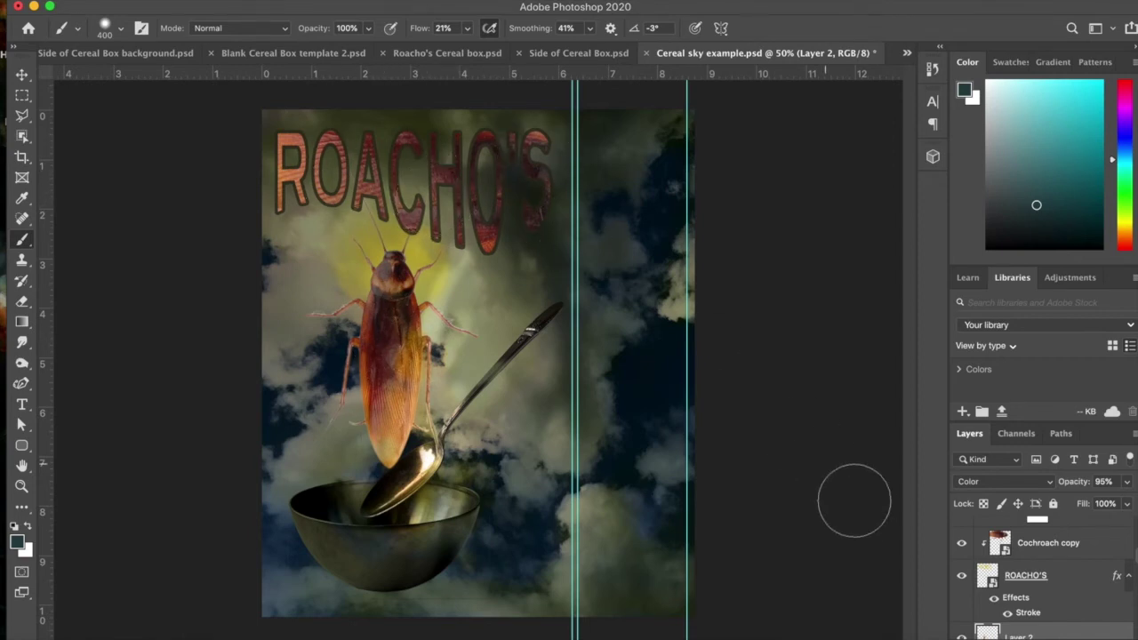
scroll(1027, 559, up, 1)
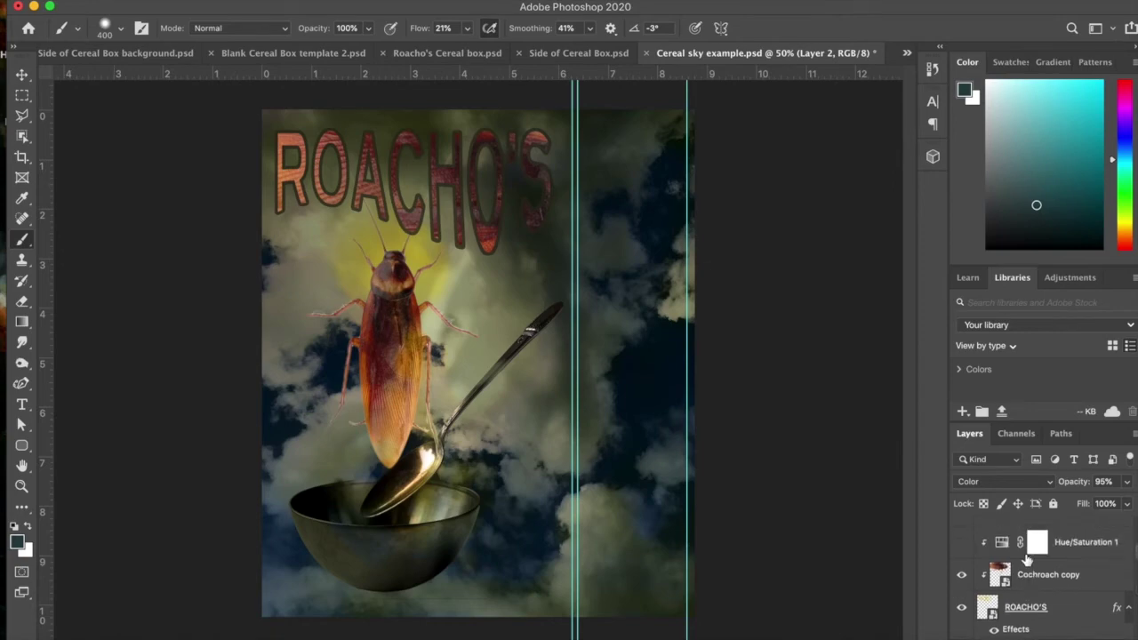
click(960, 543)
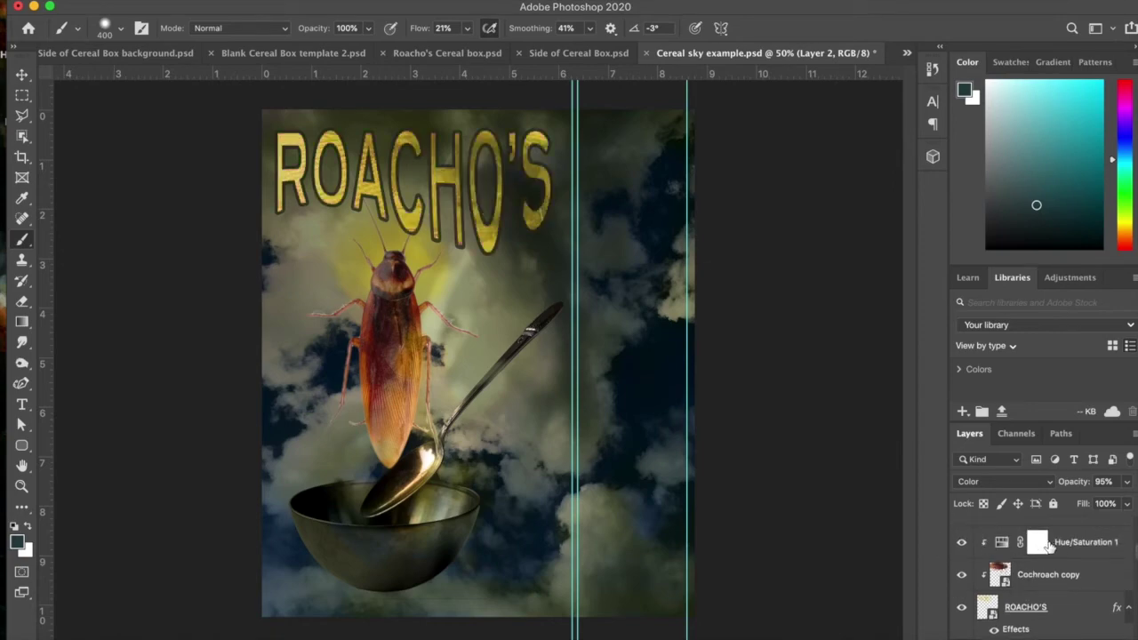
scroll(1049, 546, up, 2)
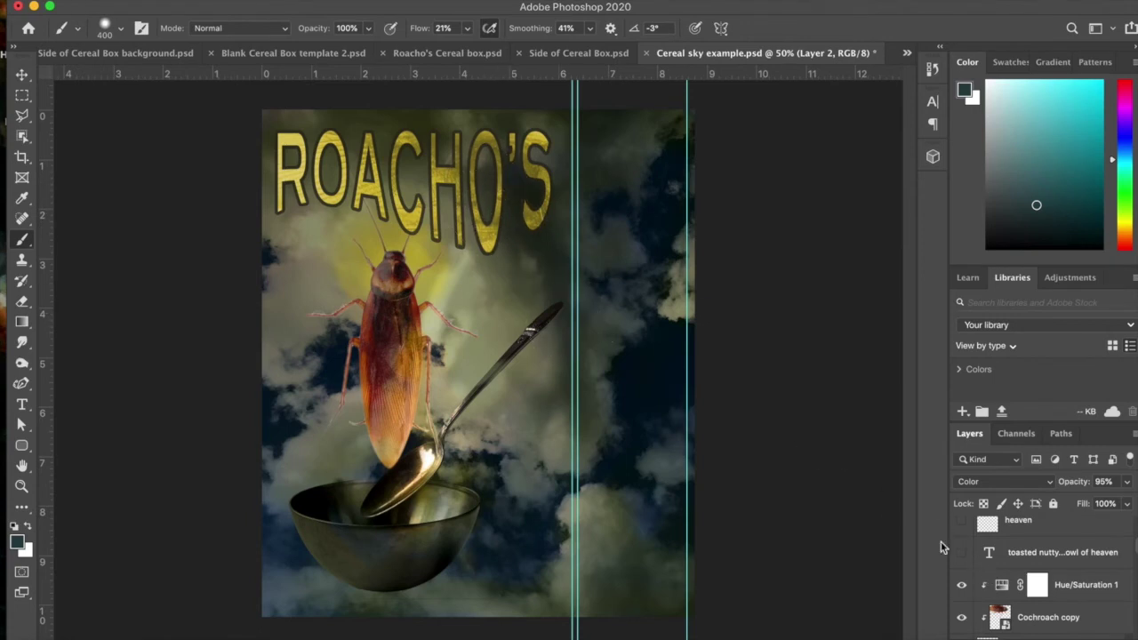
Target the Hue/Saturation 1 mask and show the TOASTED NUTTY GOODNESS / A LITTLE BOWL OF HEAVEN tagline.
click(1067, 591)
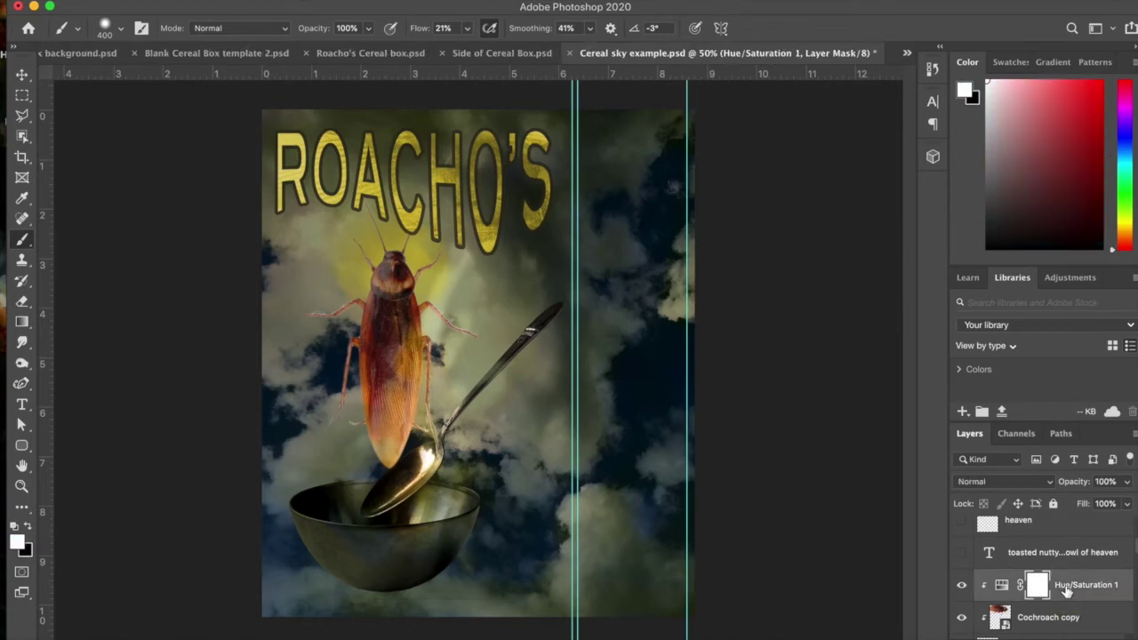
click(1073, 619)
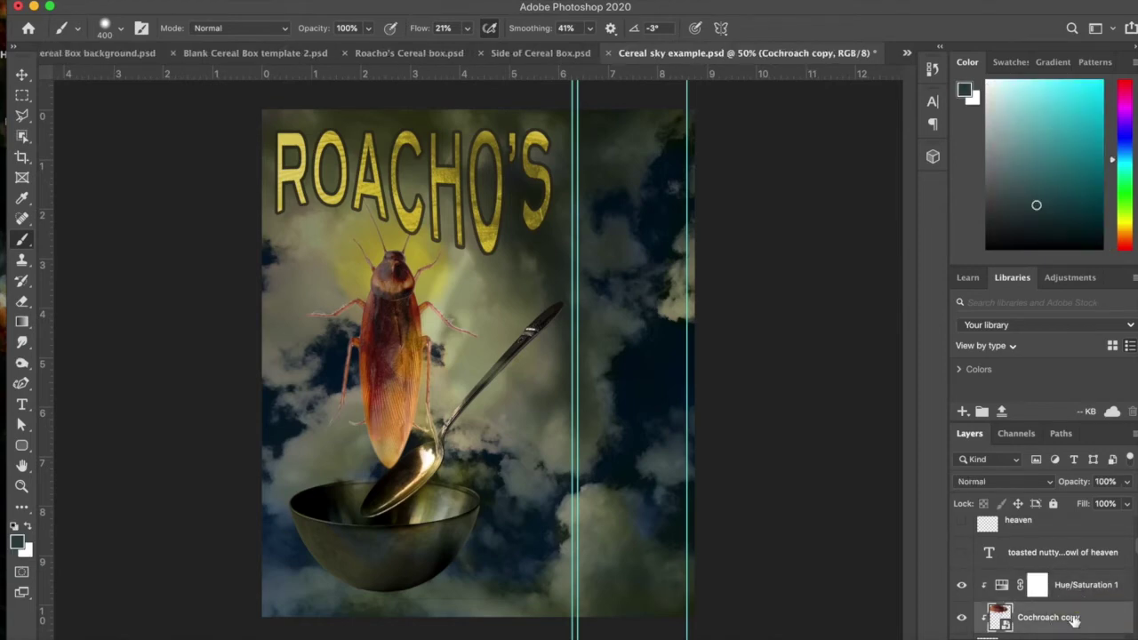
click(1073, 587)
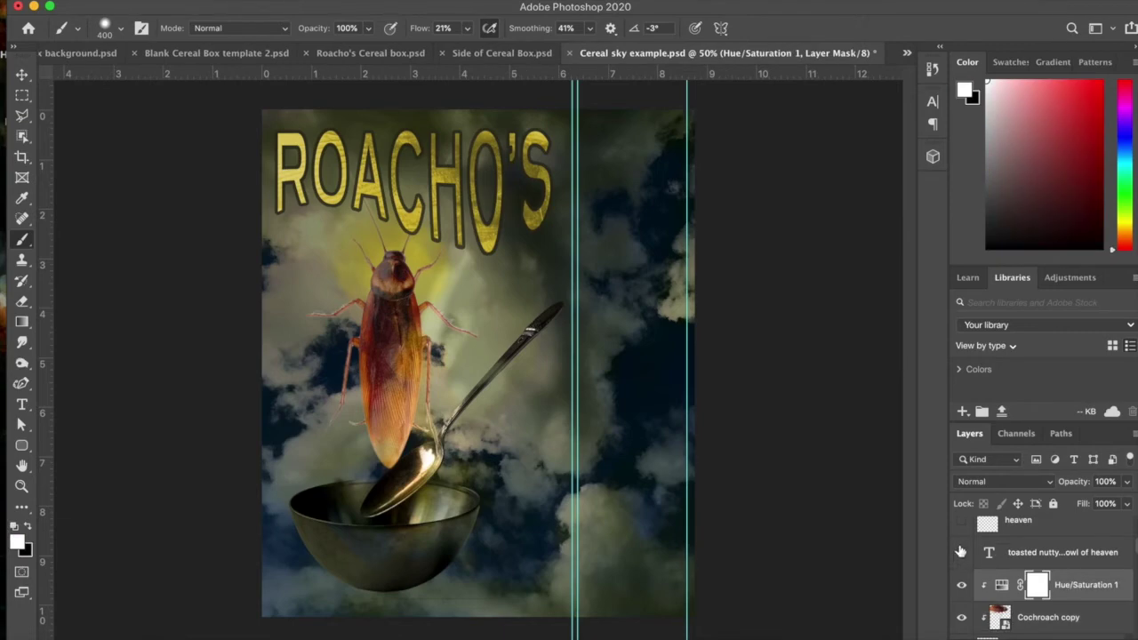
click(961, 553)
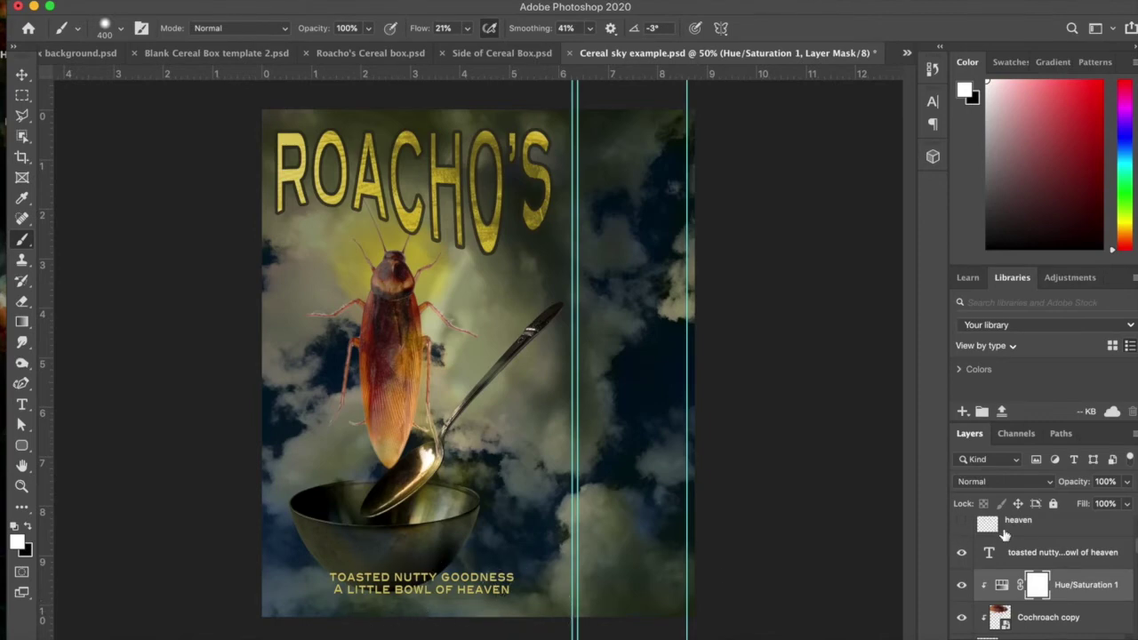
scroll(1040, 532, up, 1)
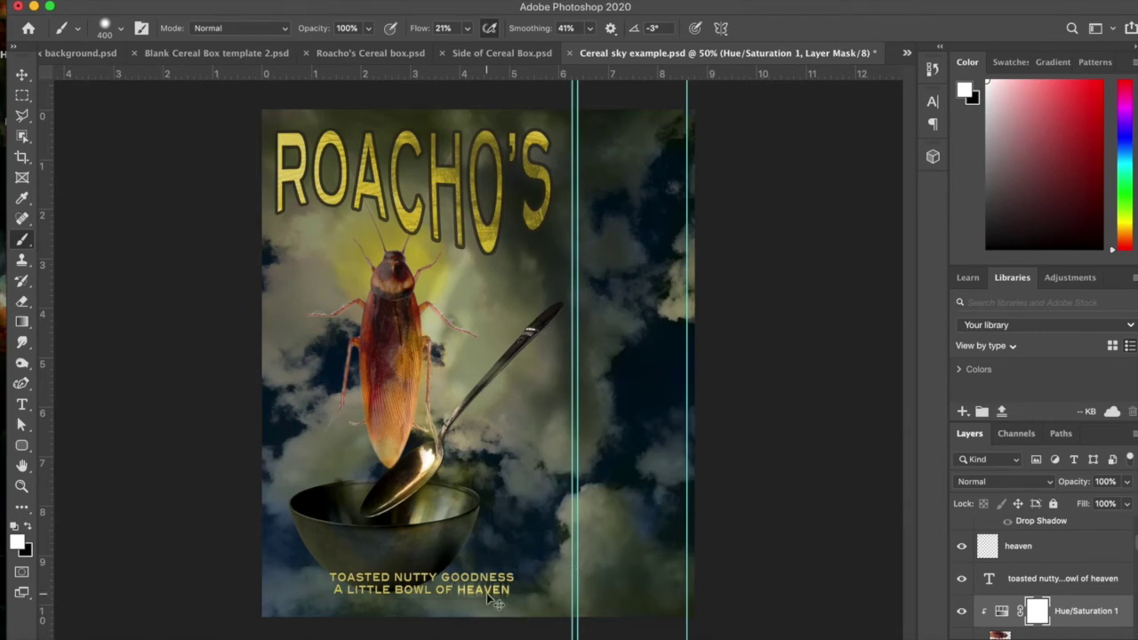
scroll(497, 605, up, 5)
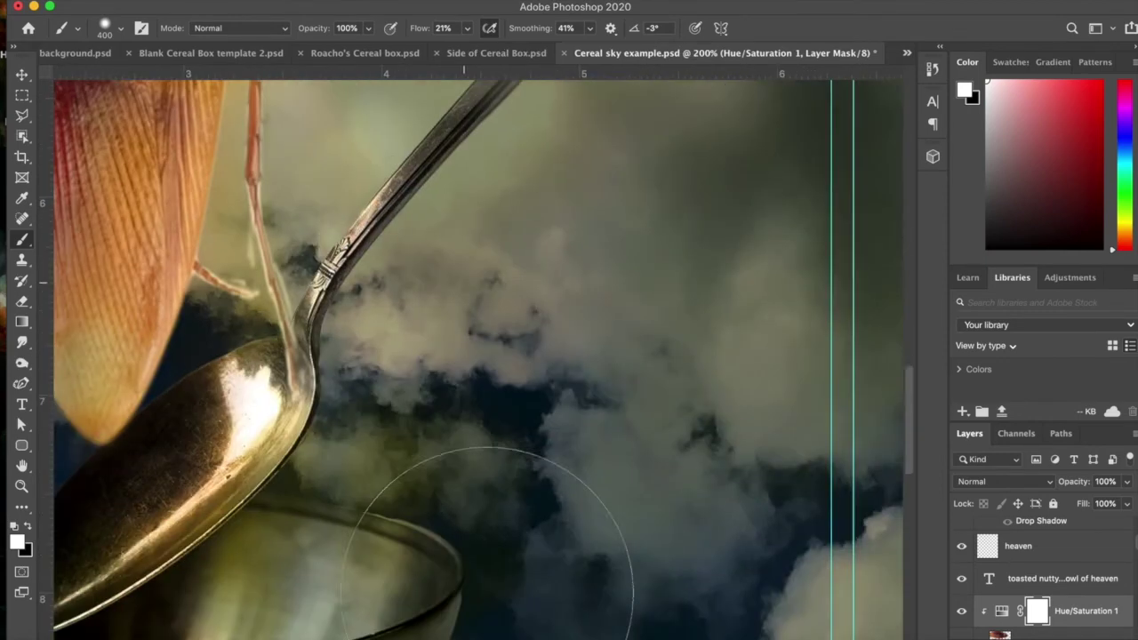
scroll(487, 591, down, 8)
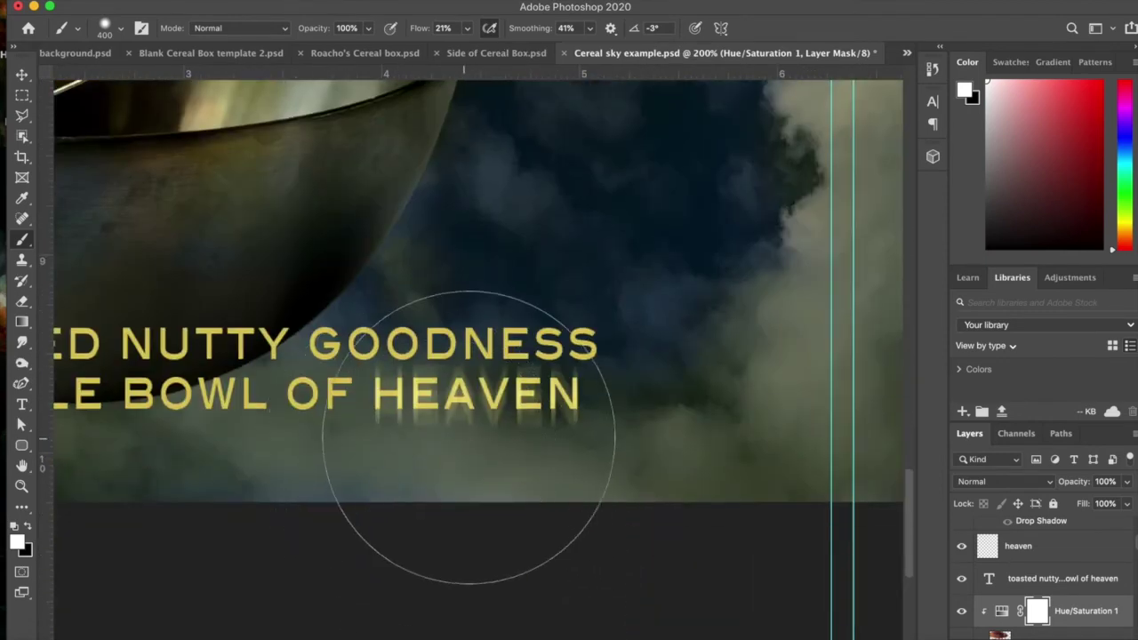
scroll(471, 439, up, 1)
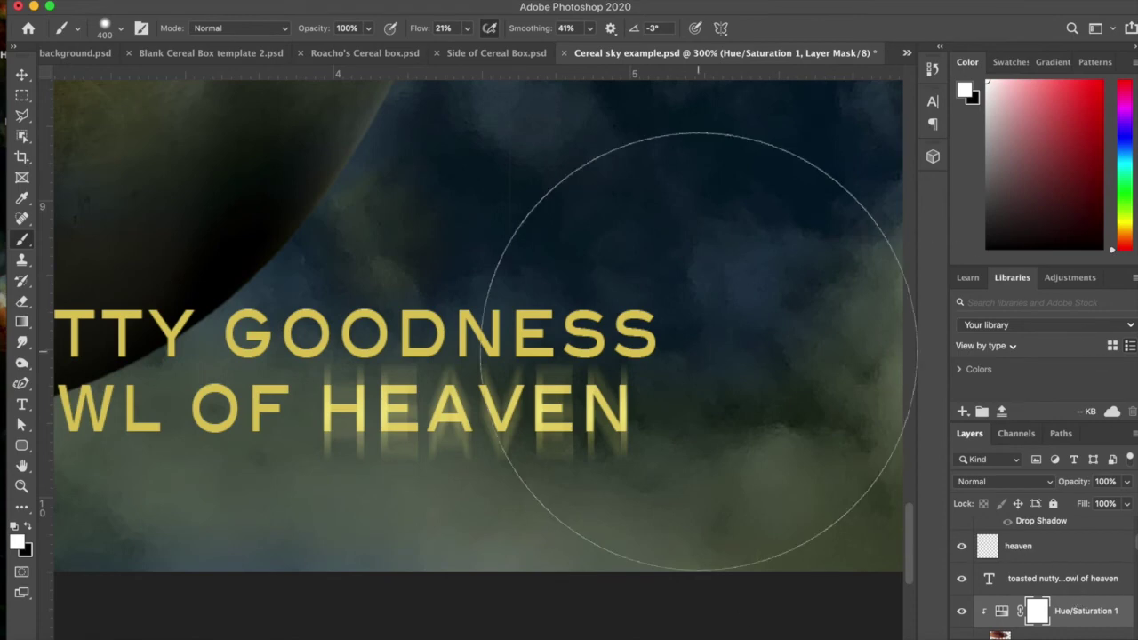
Apply a Motion Blur with angle -90° and distance 45 pixels.
click(373, 0)
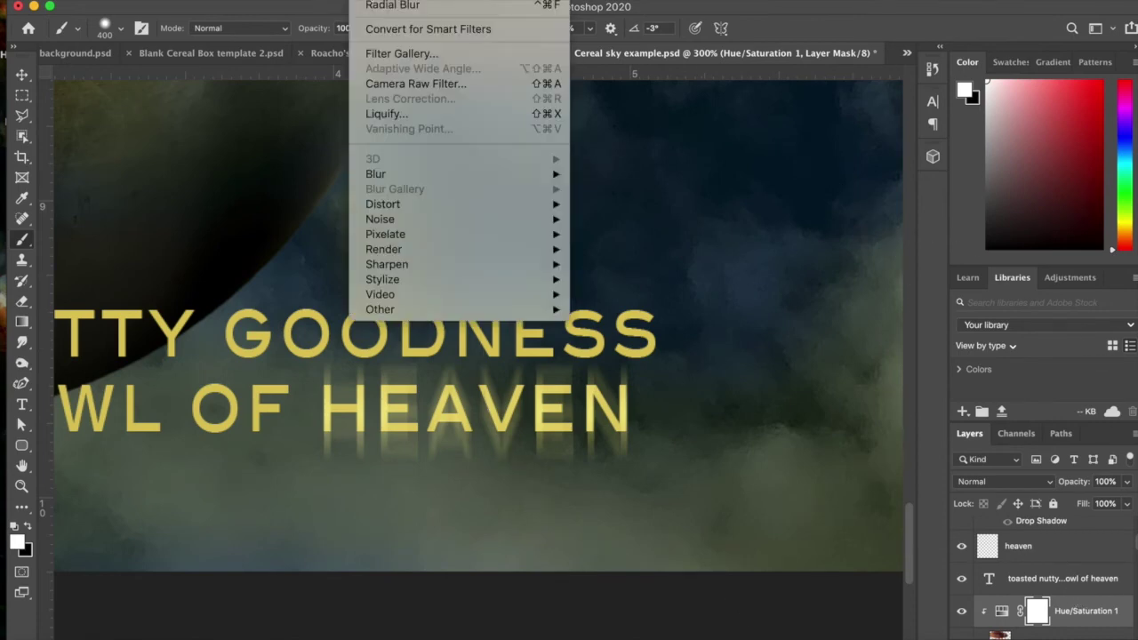
mouse_move(395, 177)
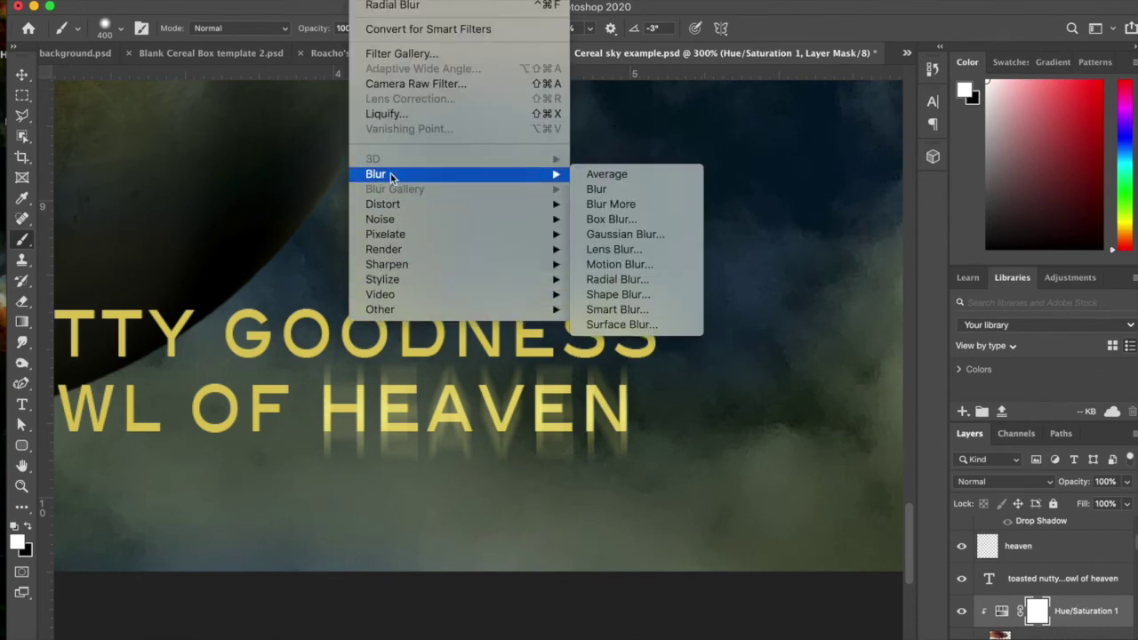
click(661, 265)
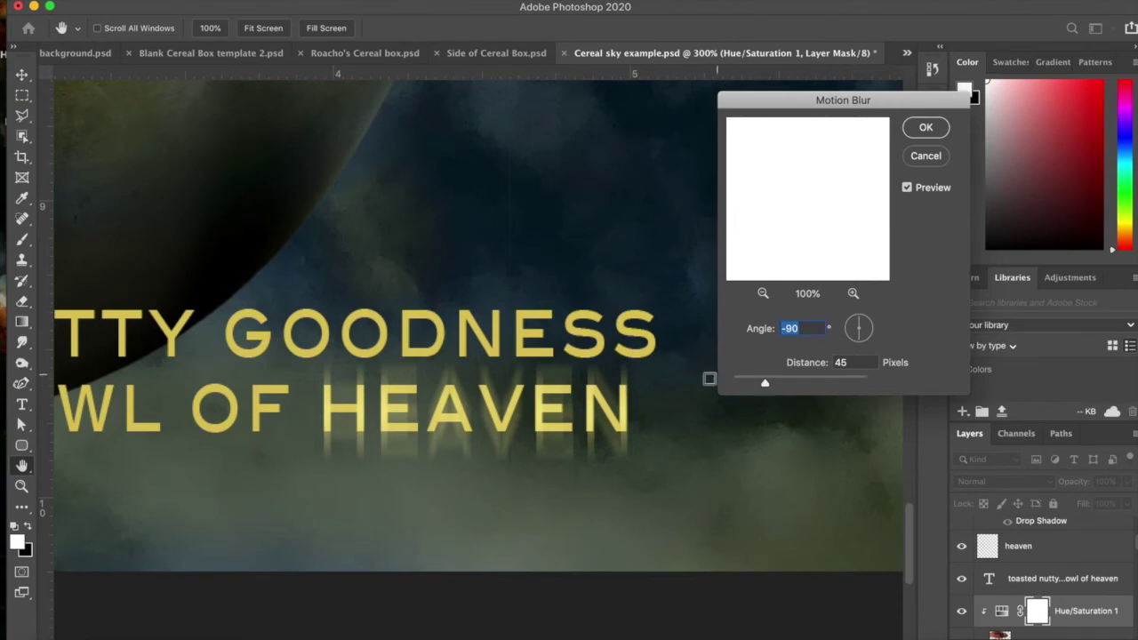
click(928, 130)
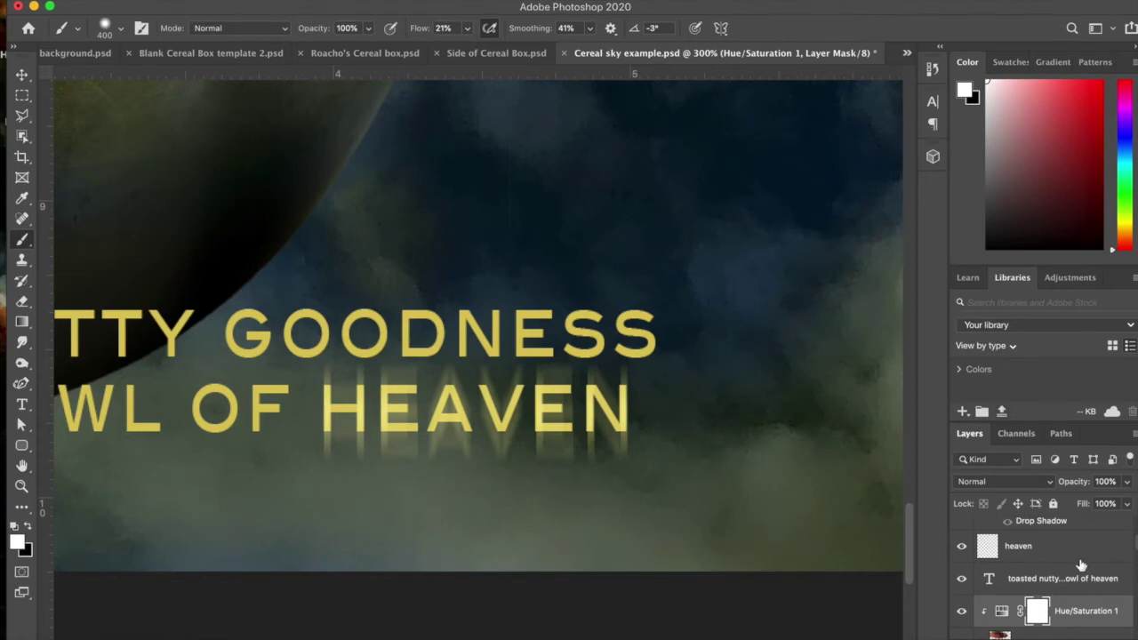
Fit the whole box on screen and show the jumpstart promo text and Nutrition facts label.
key(super+0)
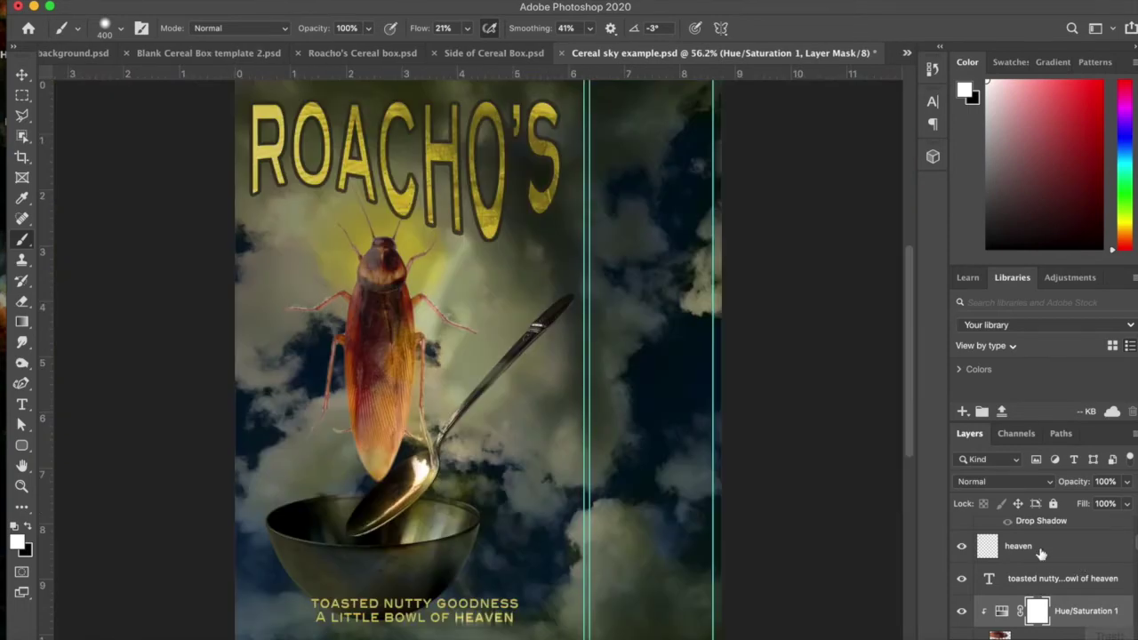
scroll(1057, 548, up, 1)
scroll(1056, 548, up, 1)
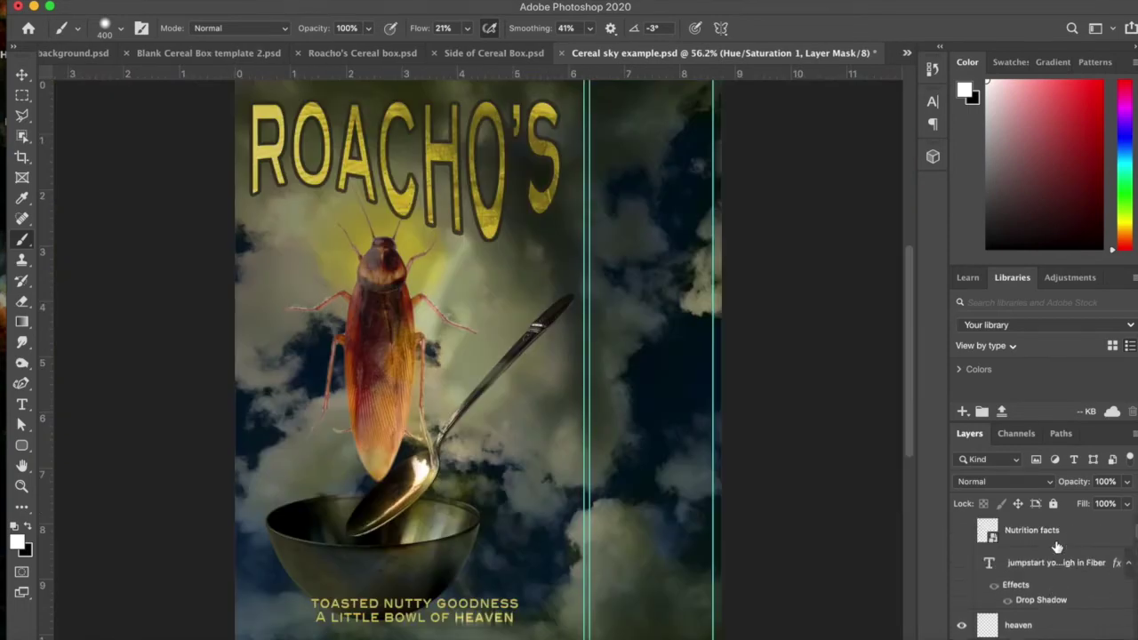
click(962, 564)
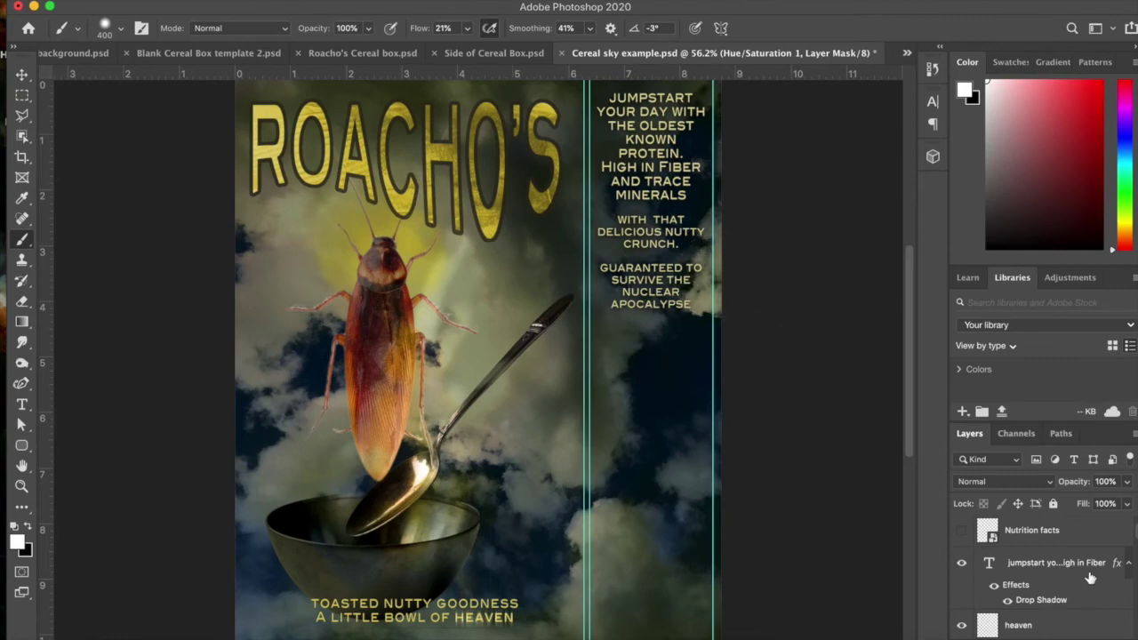
click(1071, 542)
click(965, 536)
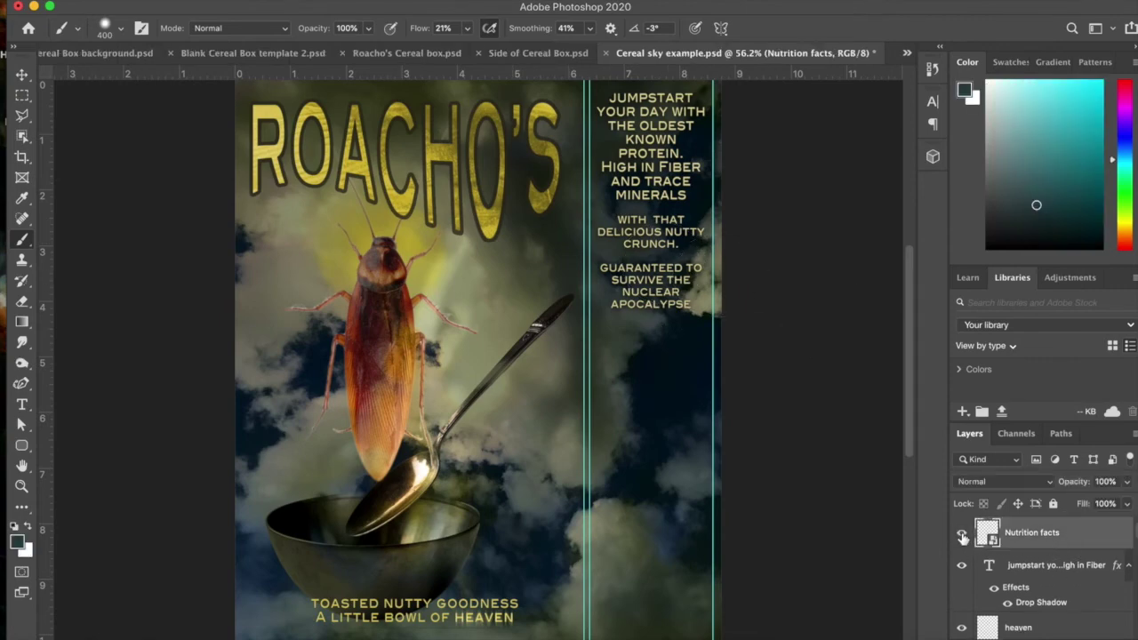
Show the ingredients list, then switch to the Side of Cereal Box.psd document.
scroll(1059, 543, up, 1)
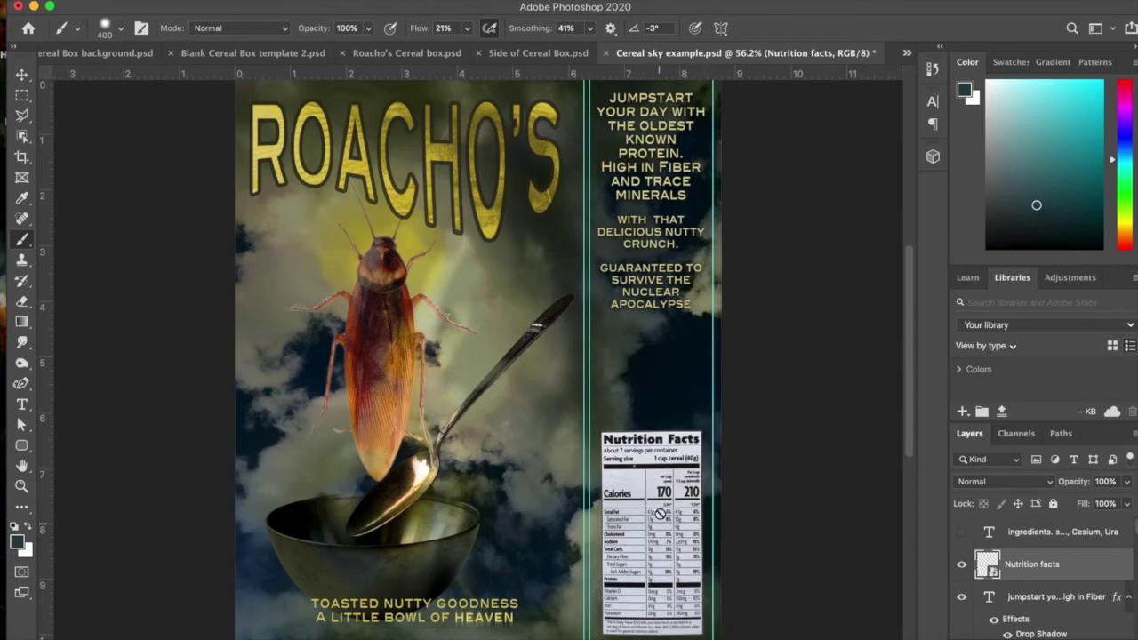
click(962, 534)
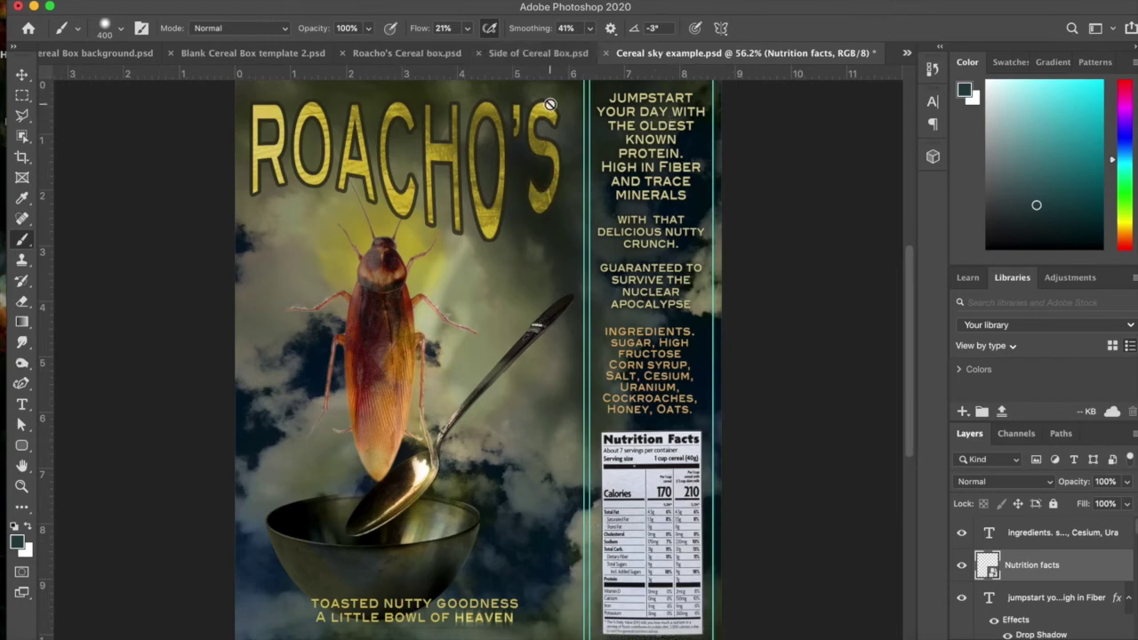
click(533, 54)
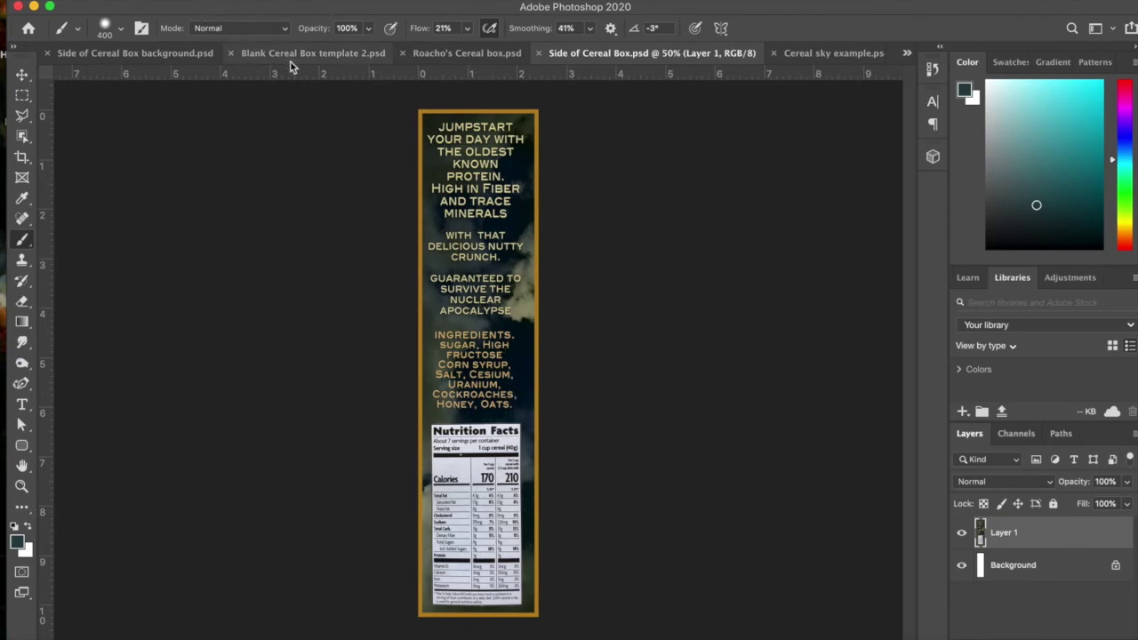
Delete the Background layer from Side of Cereal Box.psd, leaving only Layer 1.
click(466, 54)
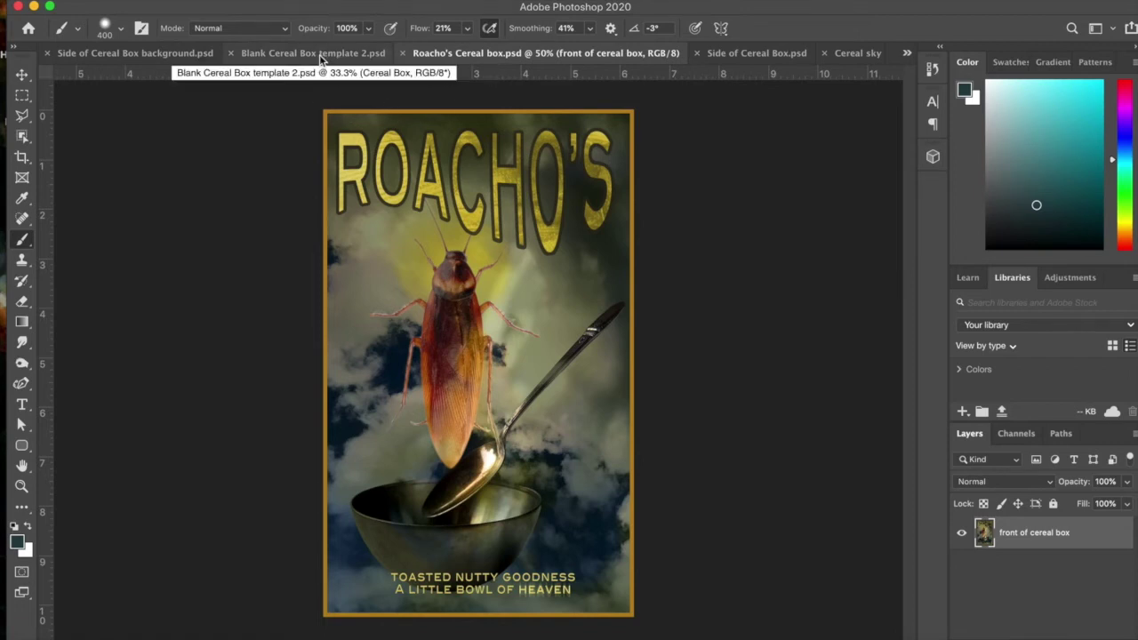
click(760, 55)
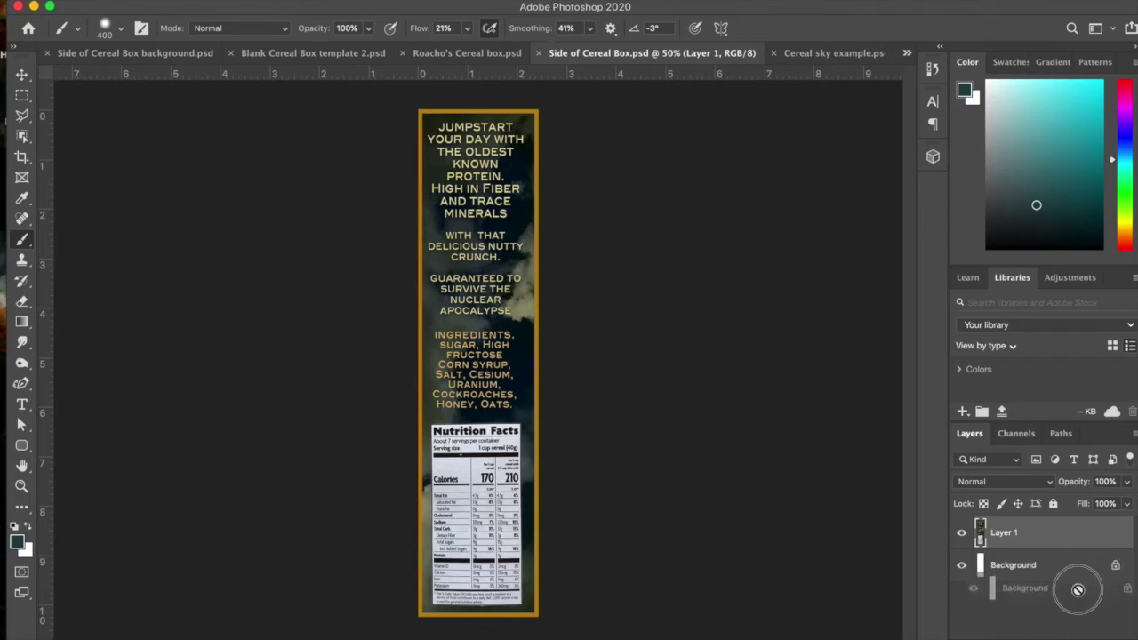
drag(992, 635, 1121, 638)
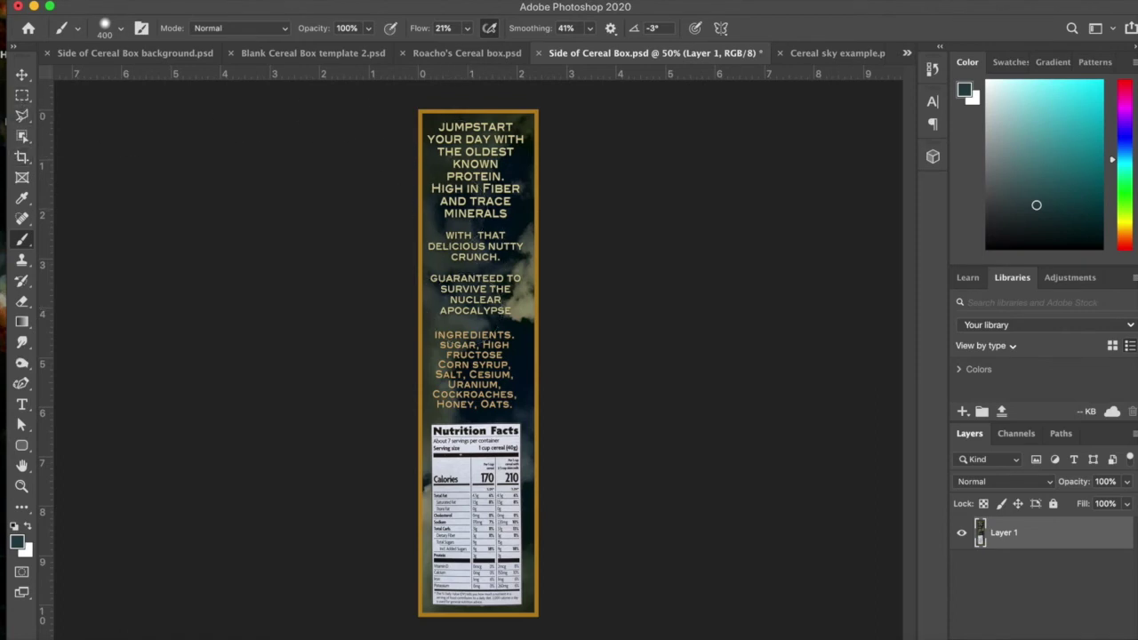
Apply a 40 px stroke around the side panel's edge with Edit > Stroke.
click(156, 0)
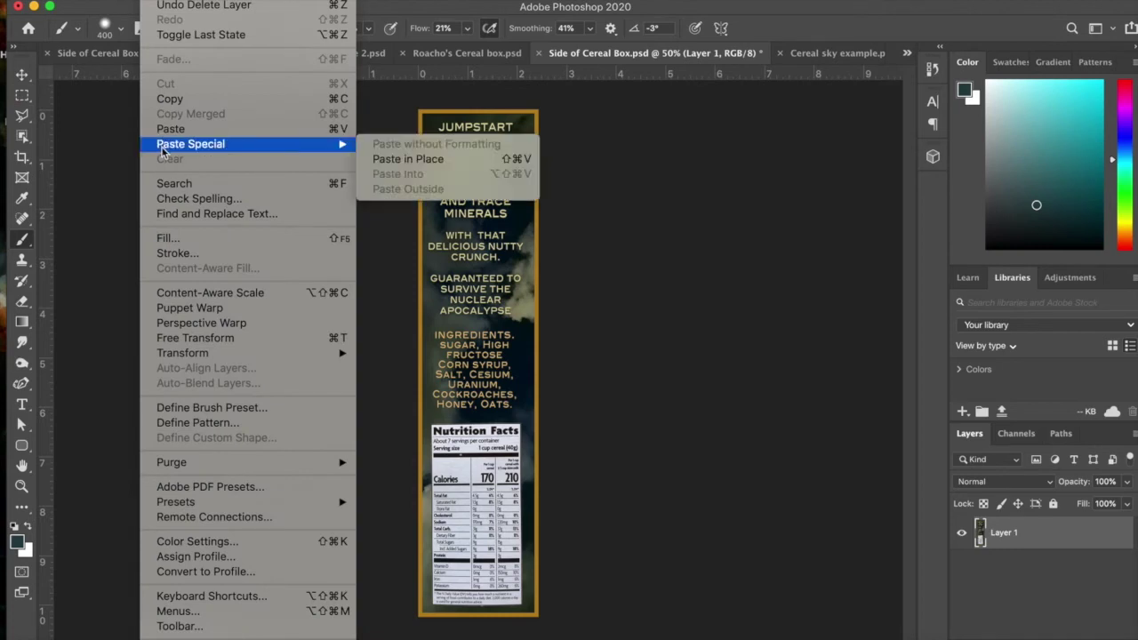
click(190, 253)
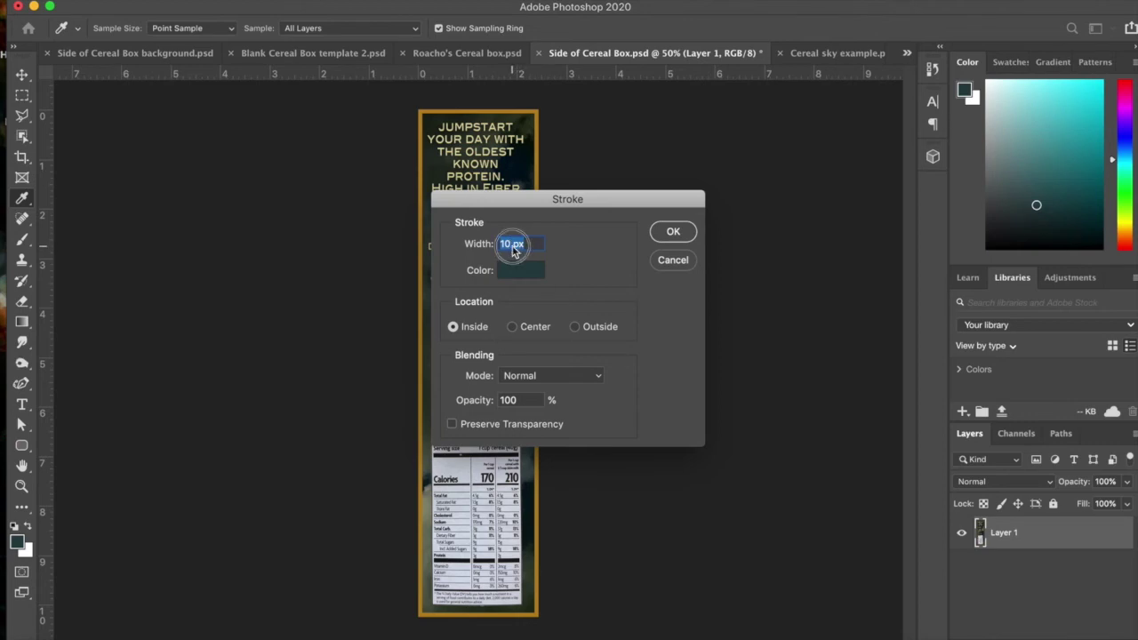
click(512, 246)
double_click(503, 245)
text(40)
click(674, 233)
Undo the dark stroke and sample the border's gold with the brush as the painting colour.
key(b)
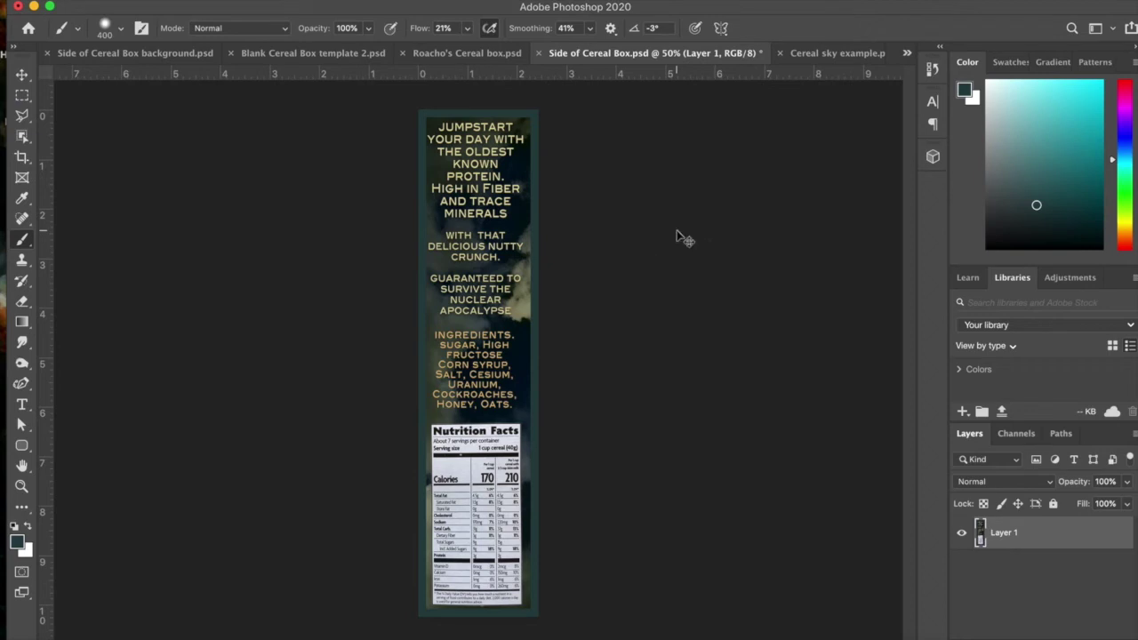
key(super+z)
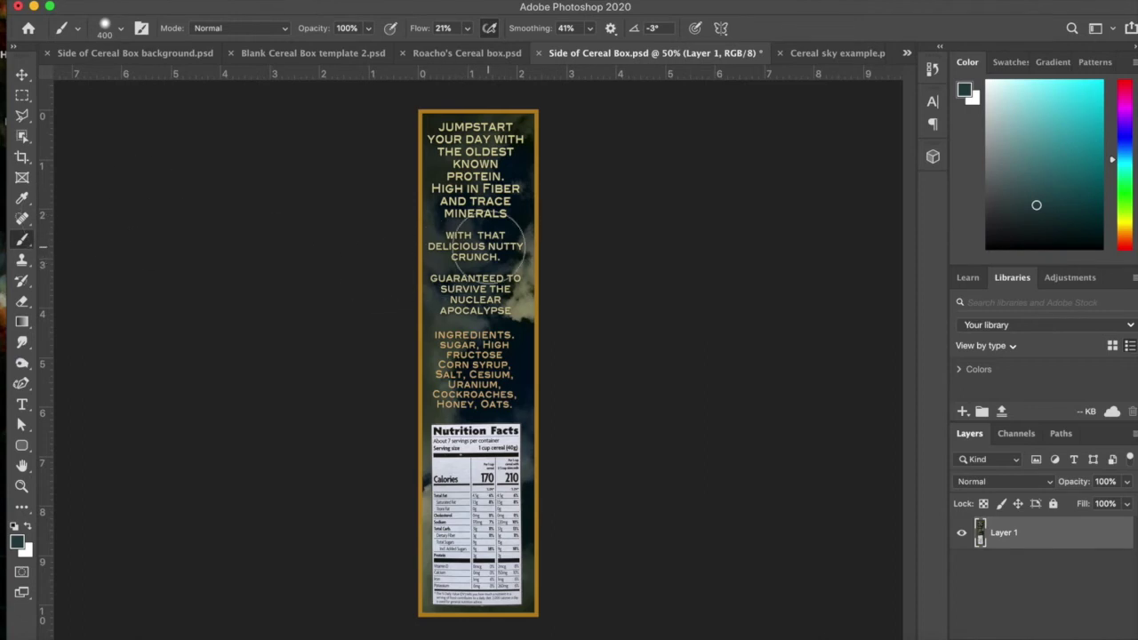
alt+click(538, 225)
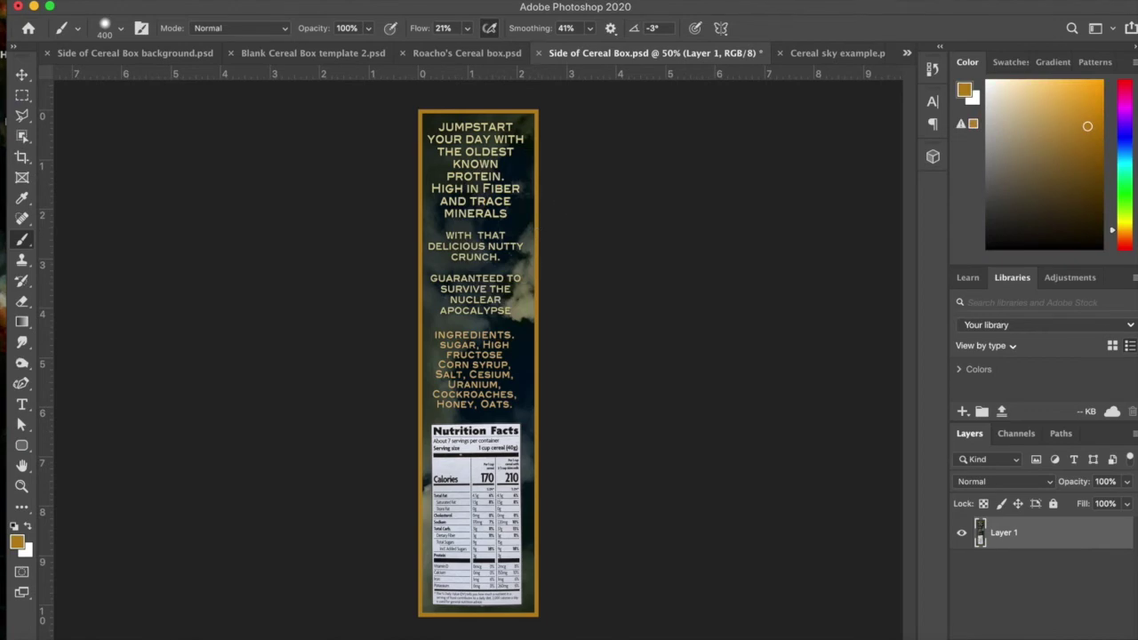
Add a 40 px gold inside stroke around the side panel and save the document.
click(156, 0)
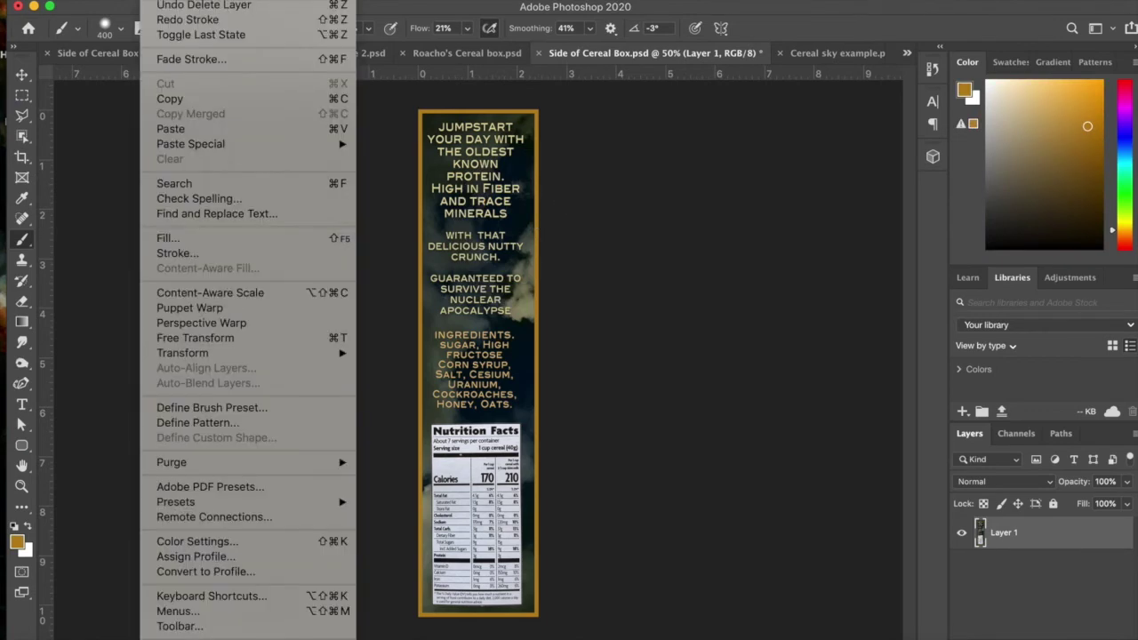
click(195, 256)
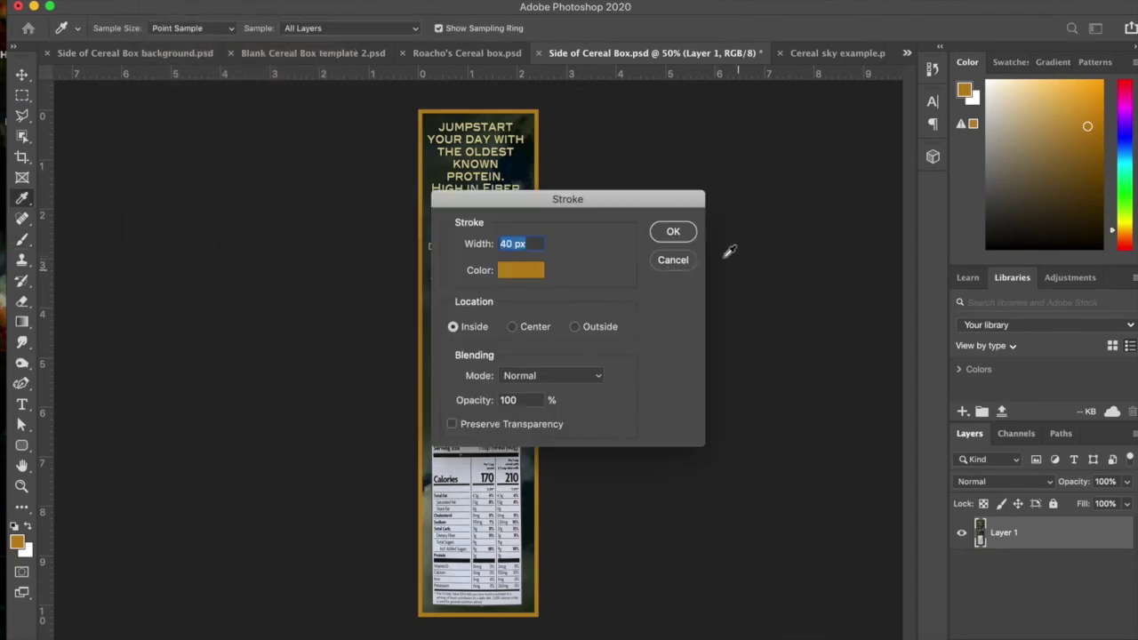
click(671, 237)
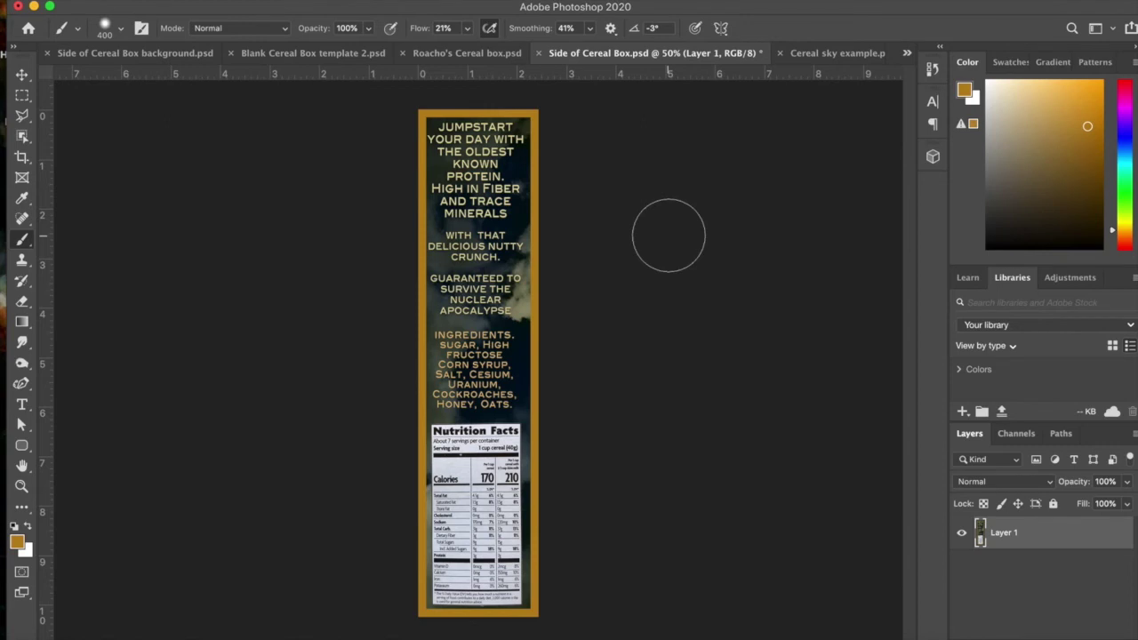
key(super+s)
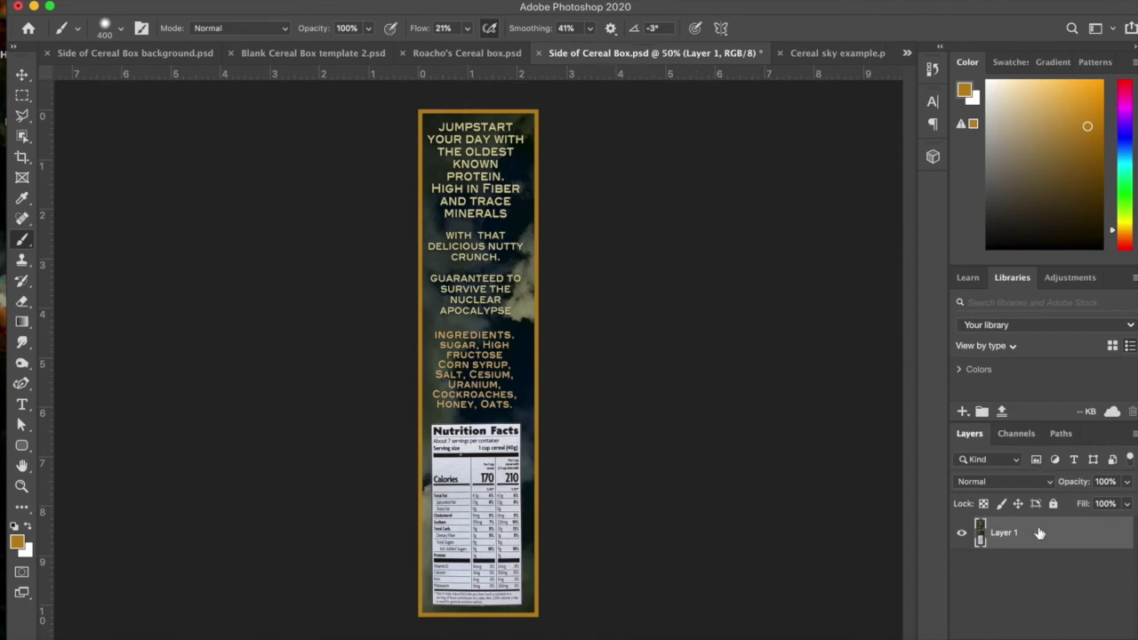
click(312, 57)
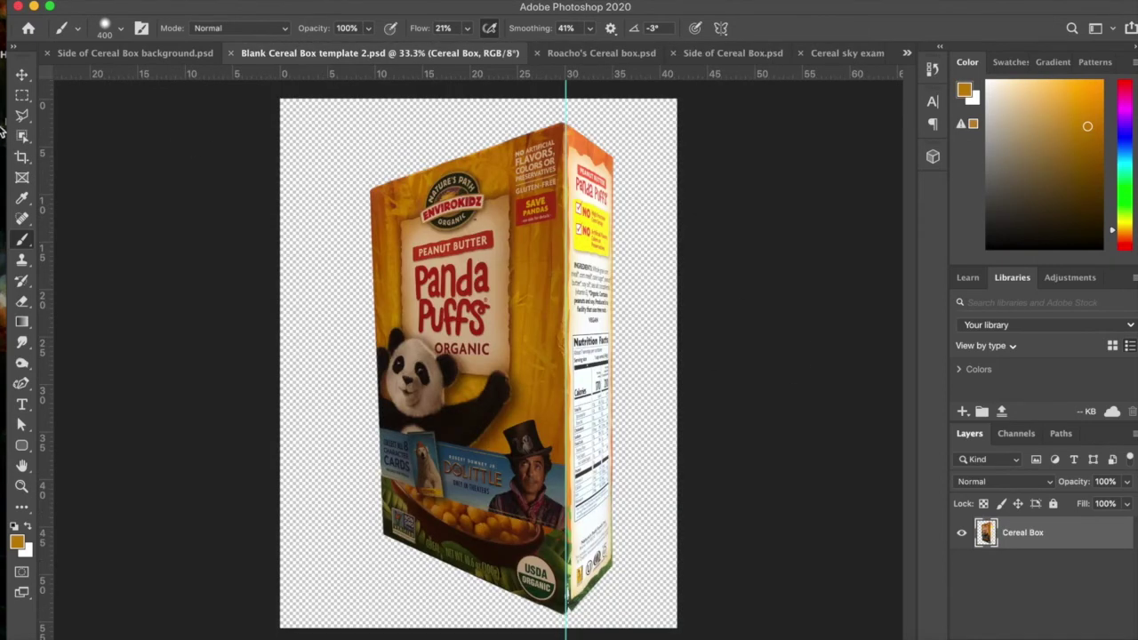
Paste the gold-bordered side panel into Blank Cereal Box template 2, accepting the profile conversion.
key(super+v)
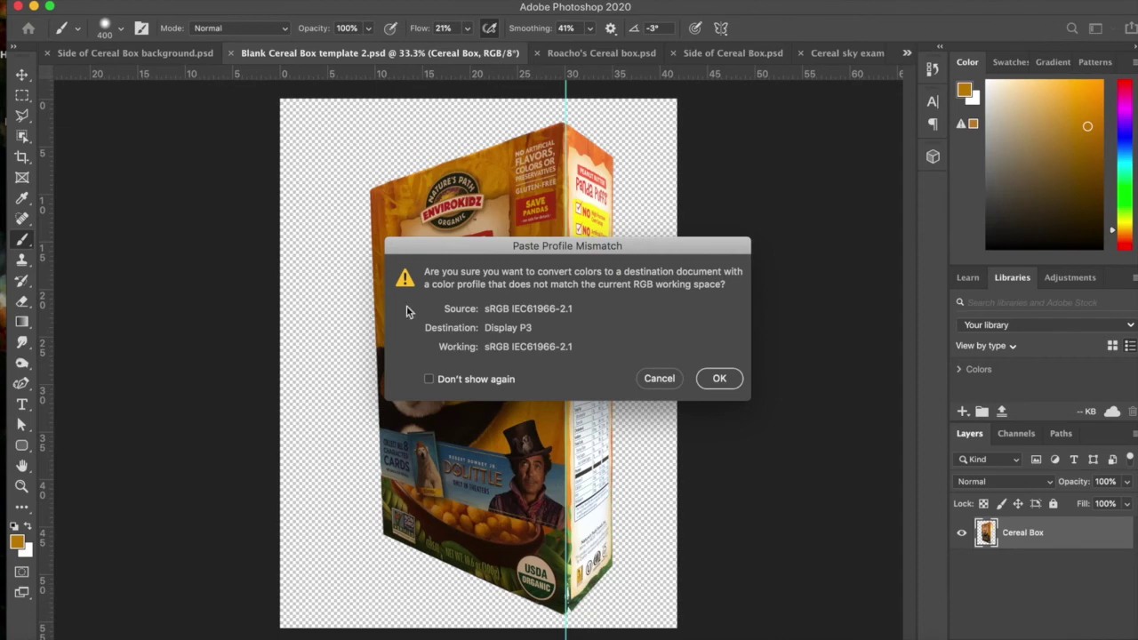
click(719, 378)
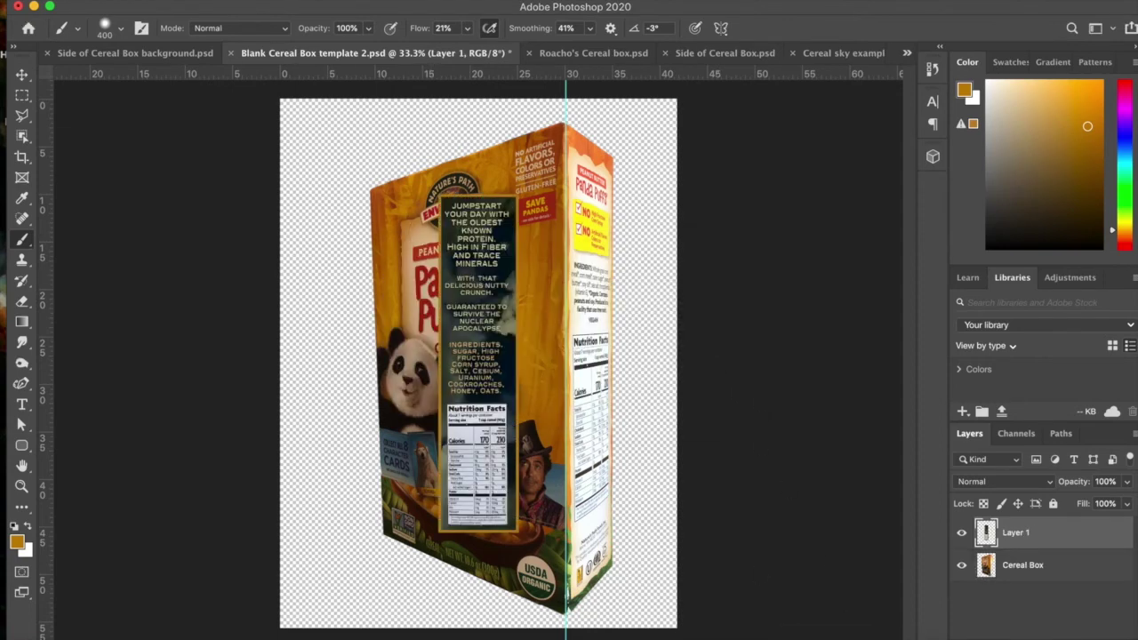
click(245, 0)
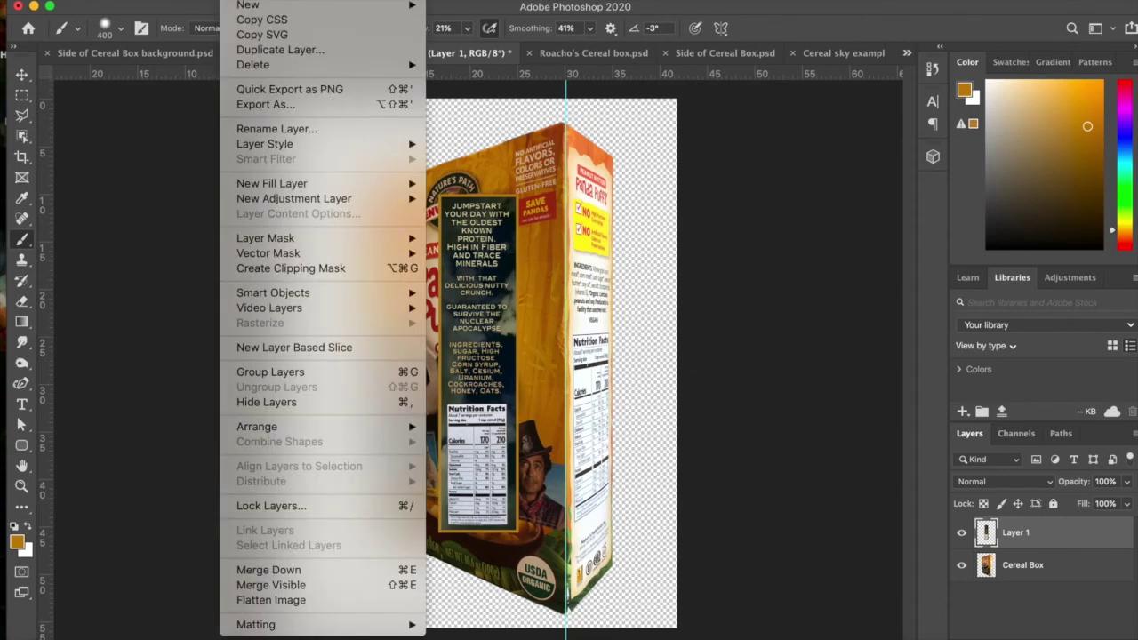
Convert Layer 1 to a smart object and drag it against the box's right side guide.
mouse_move(296, 295)
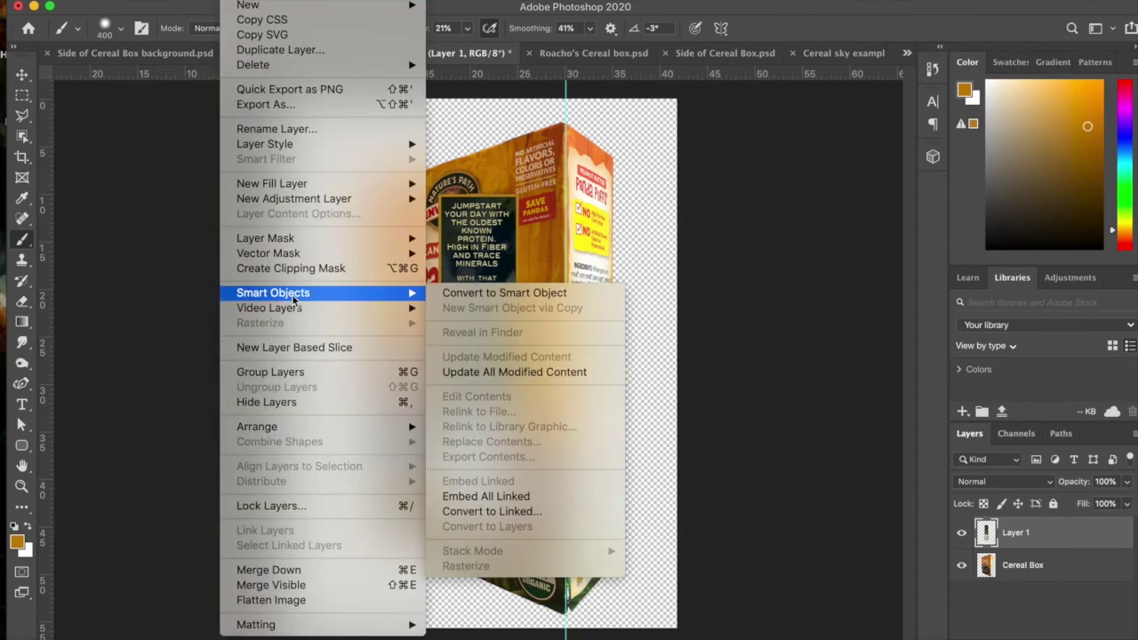
click(509, 303)
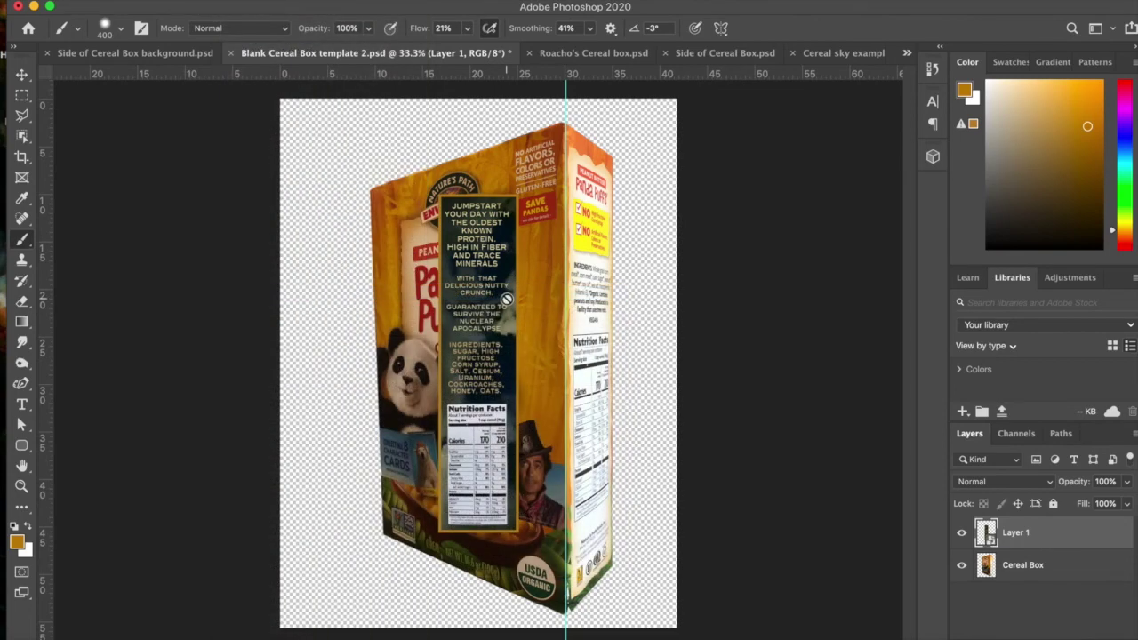
click(22, 77)
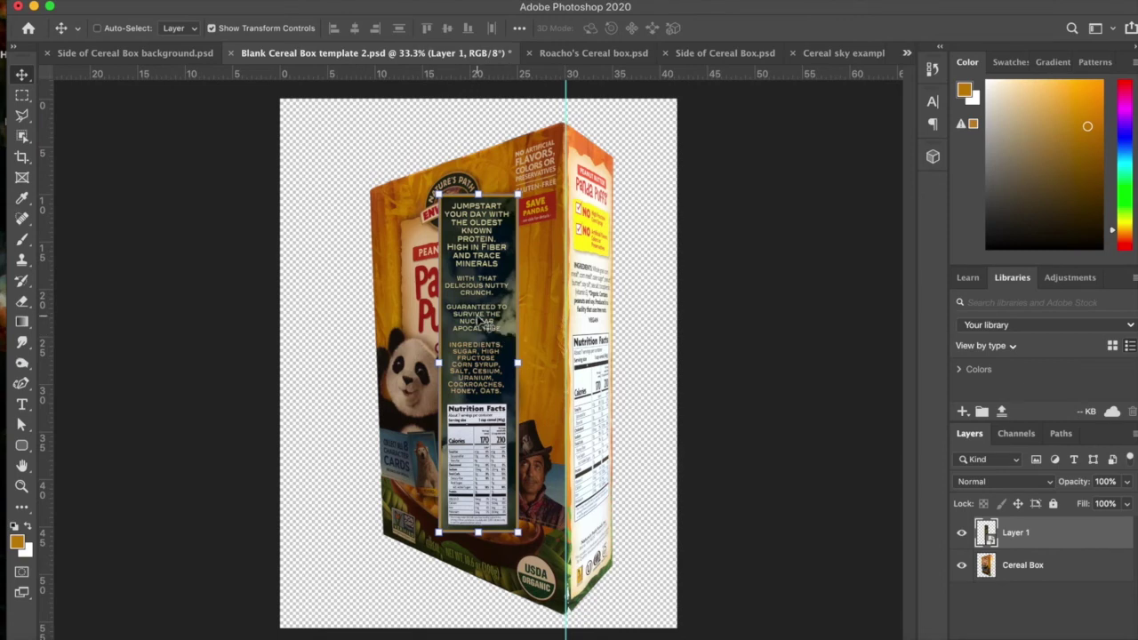
drag(478, 321, 605, 250)
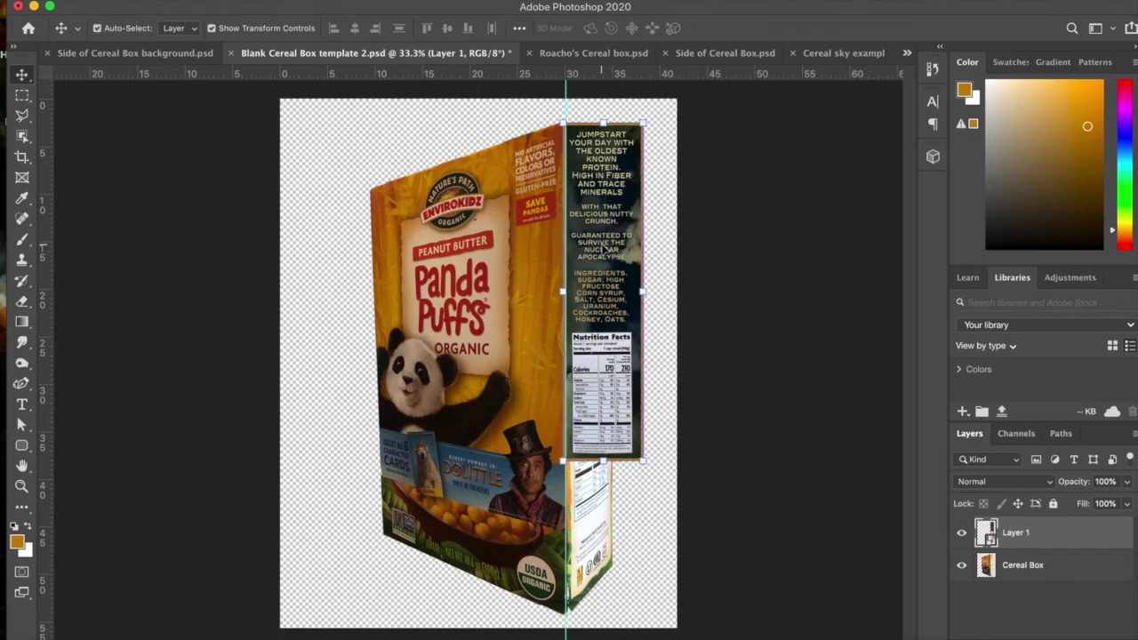
key(super+equal)
Lower the side panel layer's opacity to 52% to see the box beneath.
scroll(603, 251, up, 3)
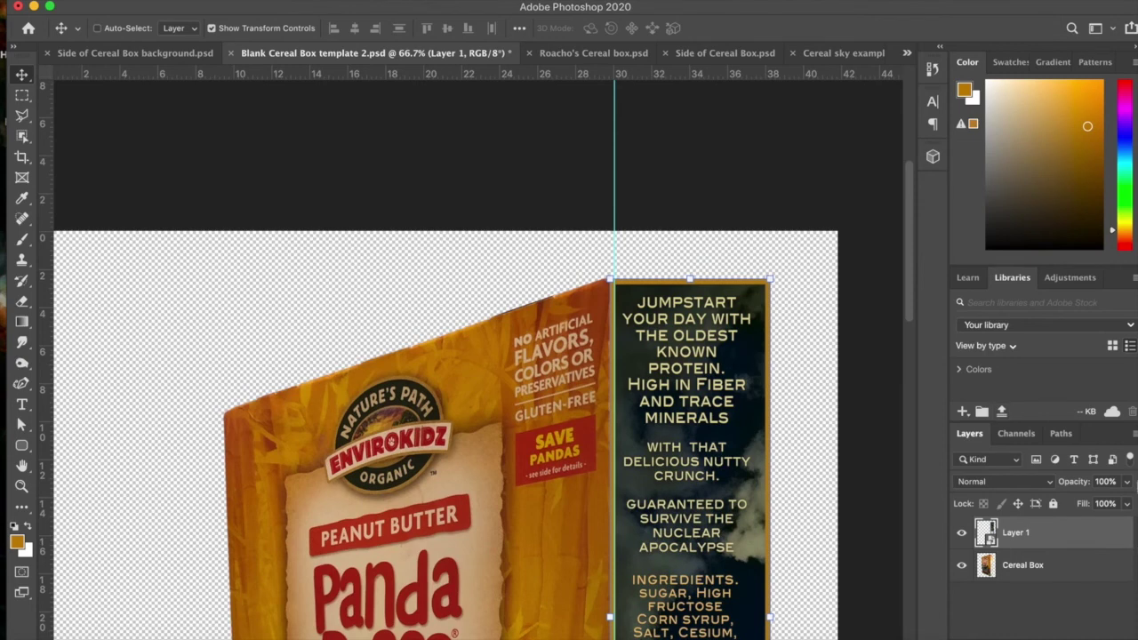
click(1127, 481)
drag(1129, 502, 1093, 504)
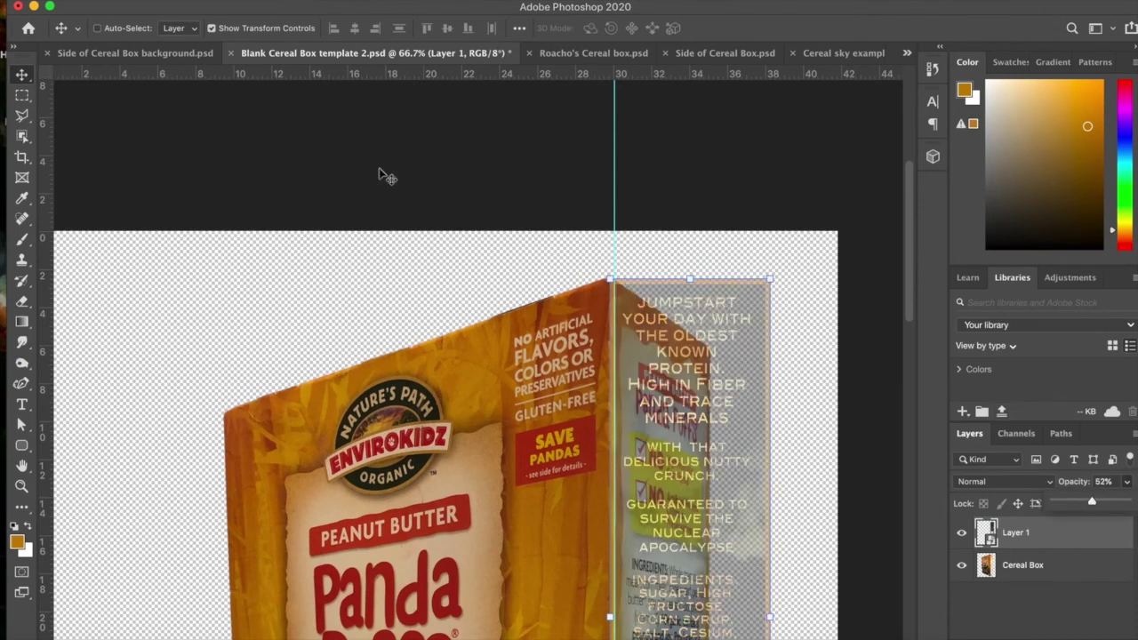
scroll(255, 186, down, 5)
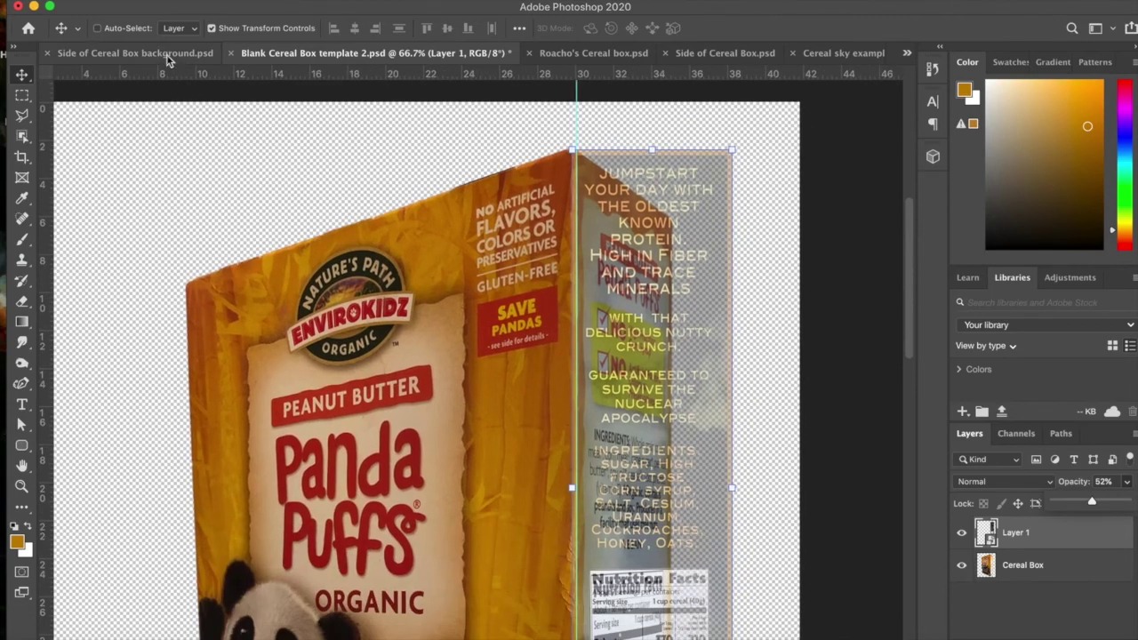
Distort the side panel's corners onto the edges of the box's side face.
click(160, 0)
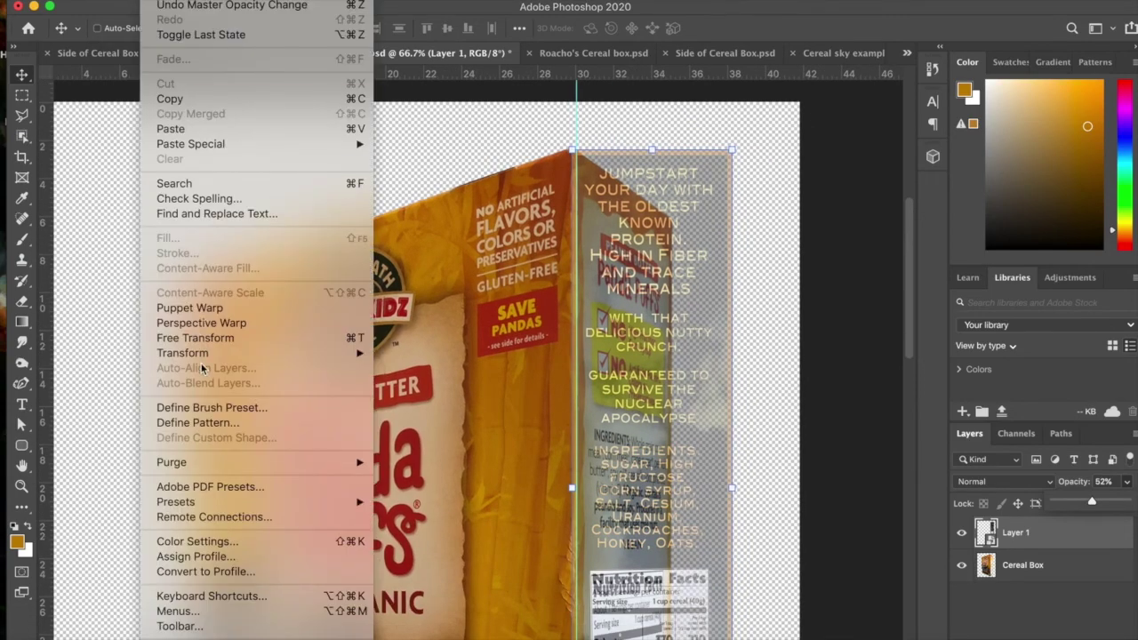
mouse_move(200, 359)
click(406, 424)
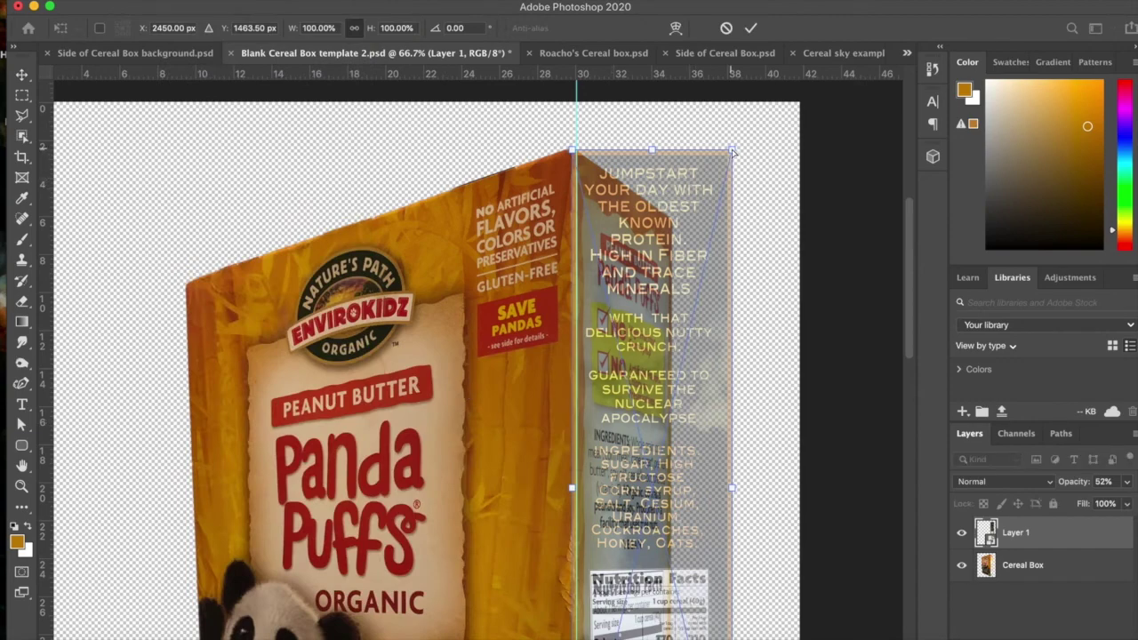
drag(731, 151, 673, 222)
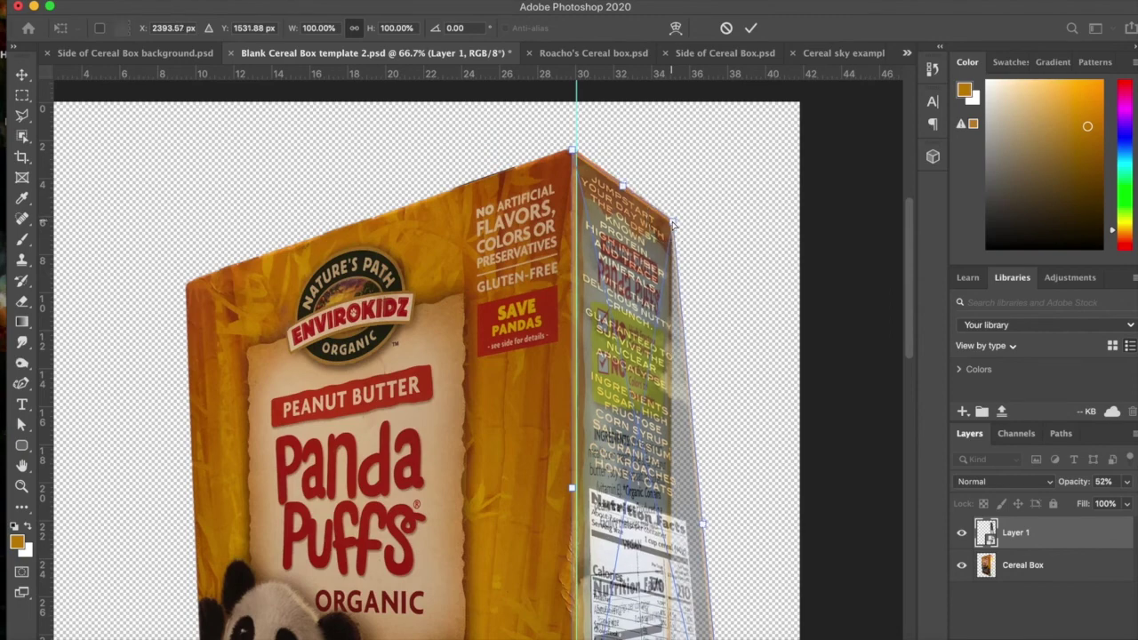
scroll(722, 317, down, 5)
scroll(721, 317, right, 2)
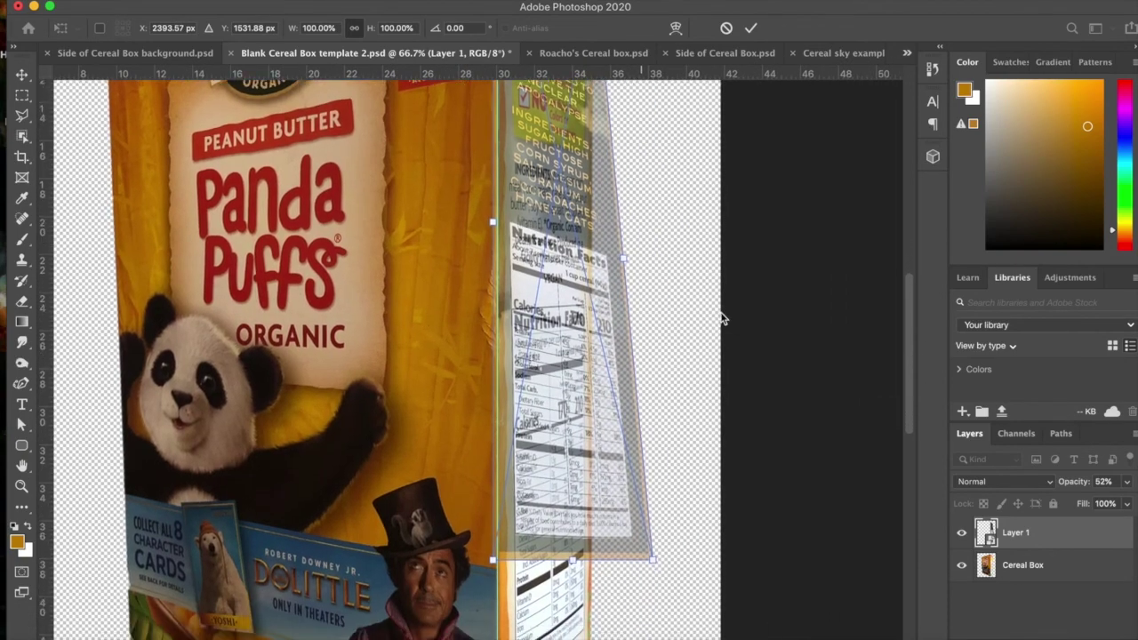
scroll(643, 569, down, 3)
scroll(643, 569, right, 1)
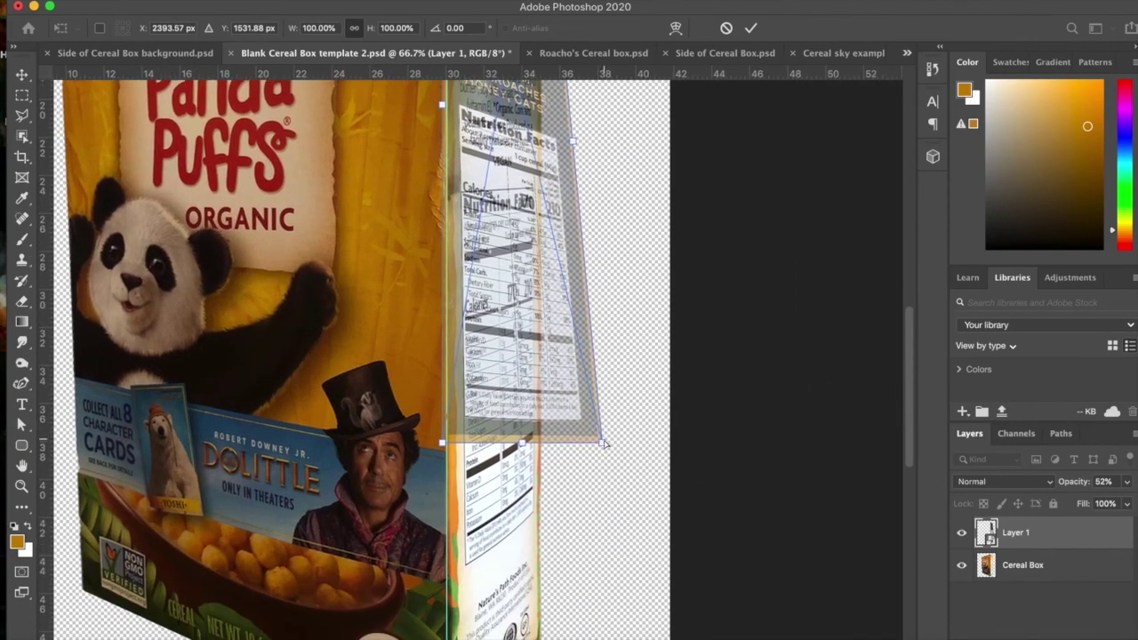
drag(604, 436, 539, 631)
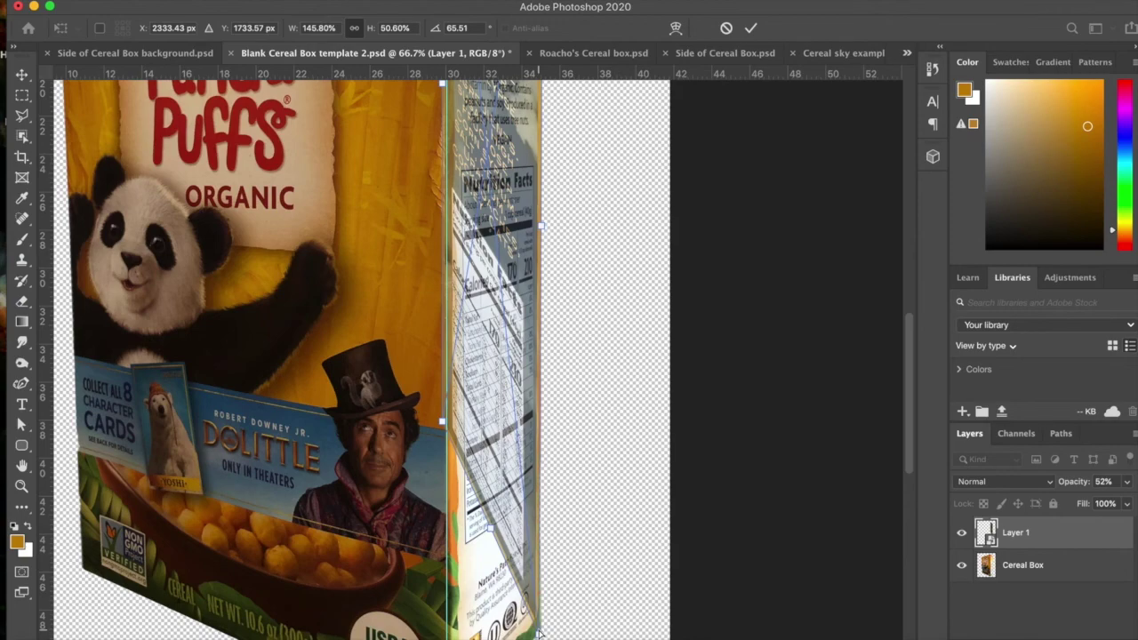
key(super+minus)
key(super+minus)
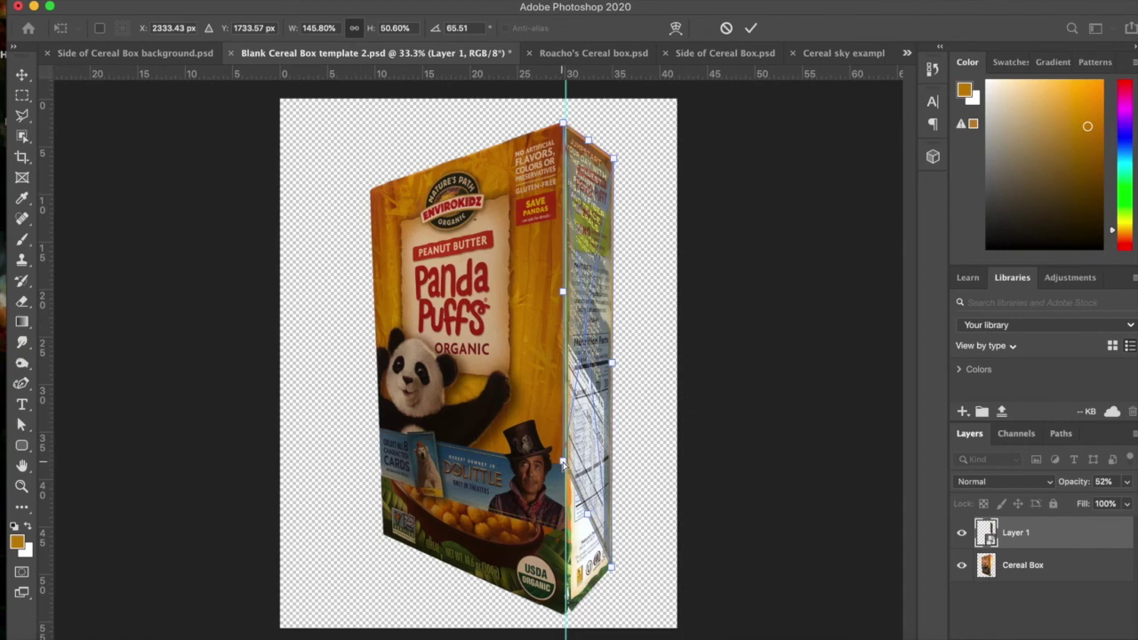
drag(562, 466, 565, 618)
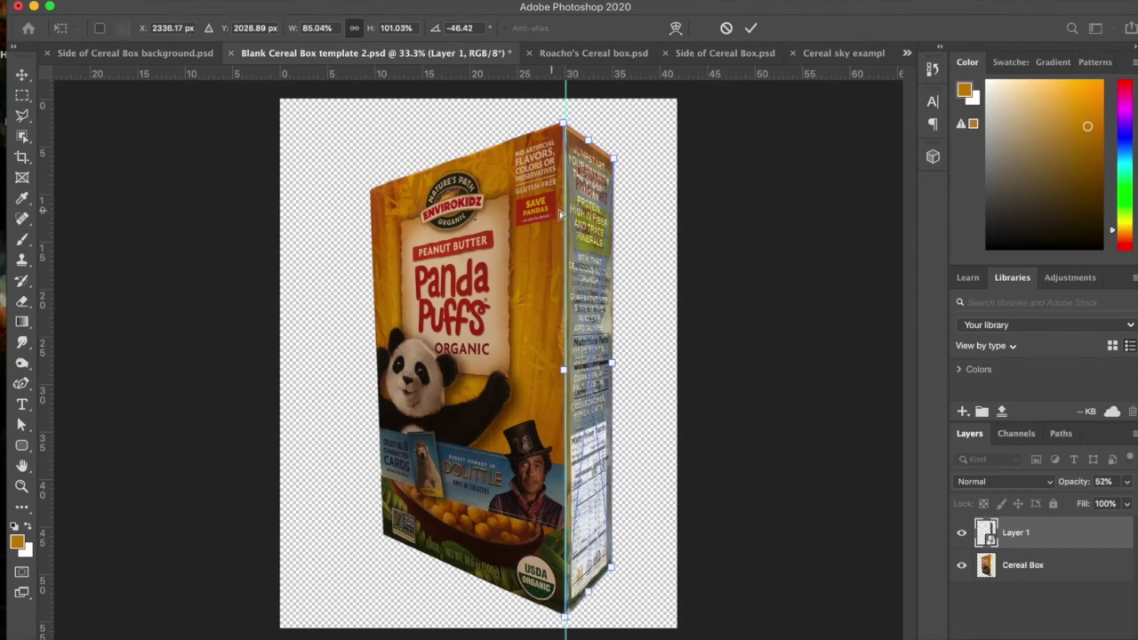
Commit the distortion and restore Layer 1 to 100% opacity.
click(749, 29)
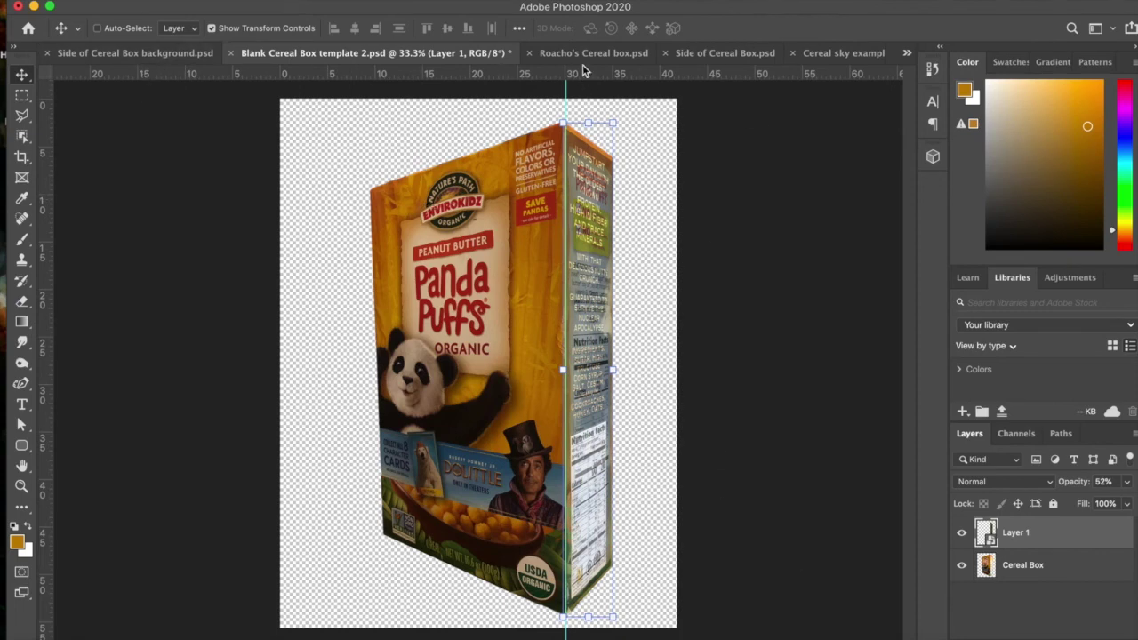
click(1127, 481)
drag(1093, 504, 1130, 505)
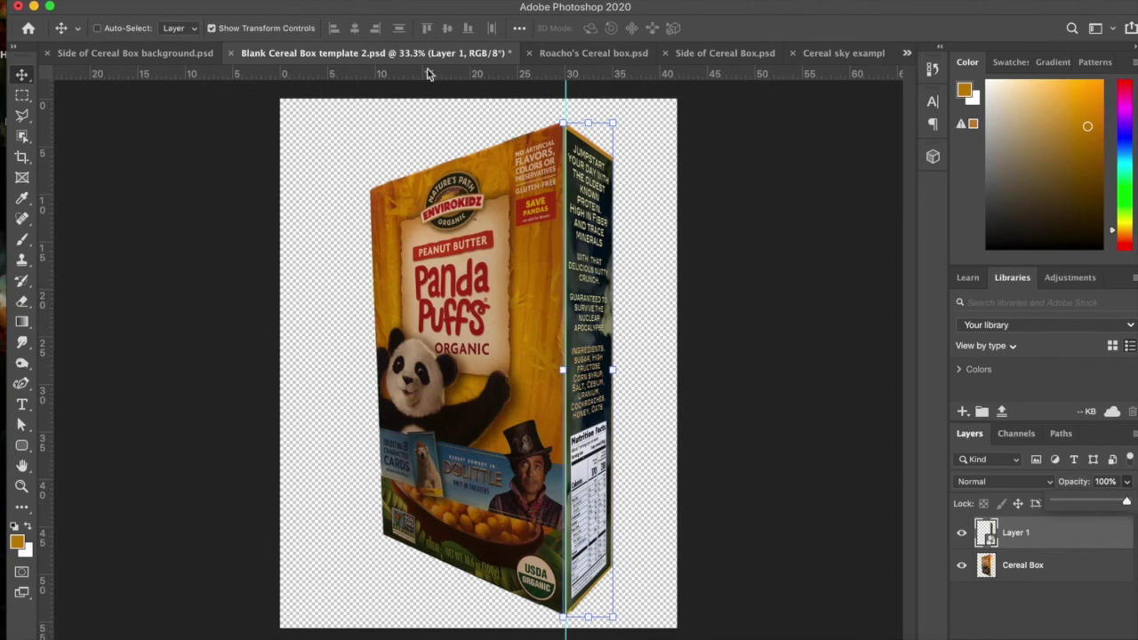
Open the front of cereal box artwork in Roacho's Cereal box, copy it, and paste it into the template.
click(565, 53)
double_click(614, 569)
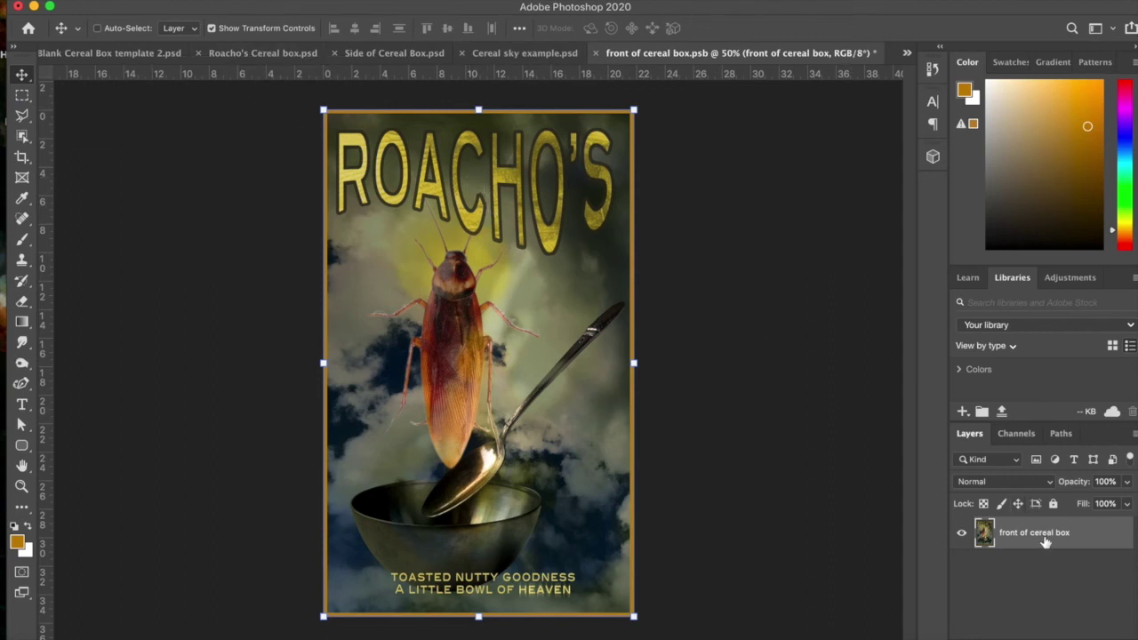
key(super)
click(133, 52)
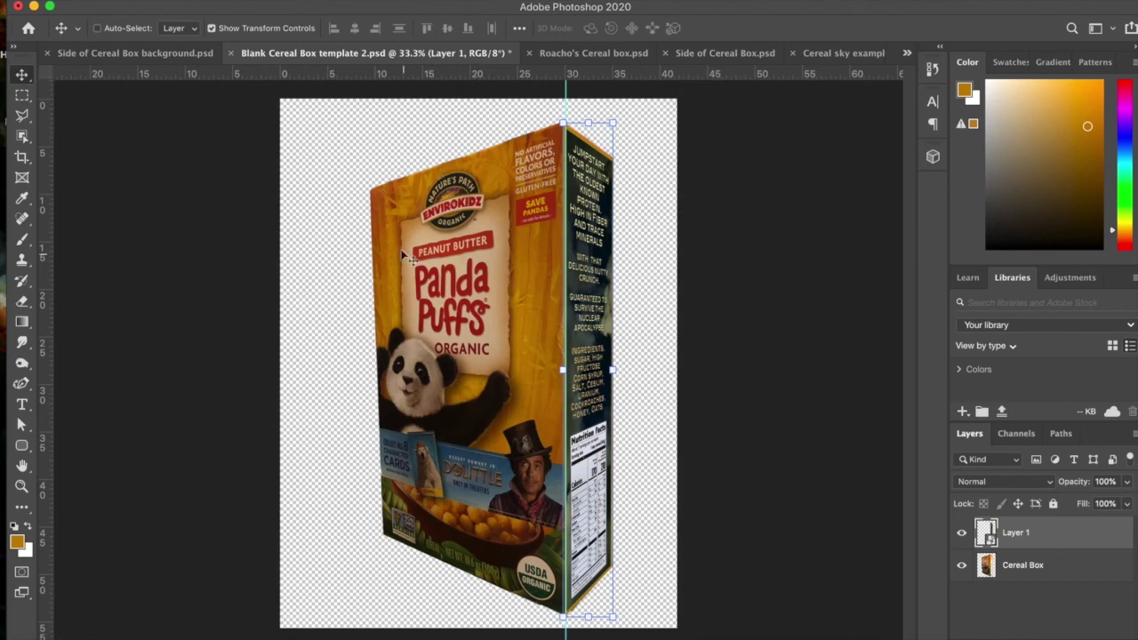
key(ctrl+v)
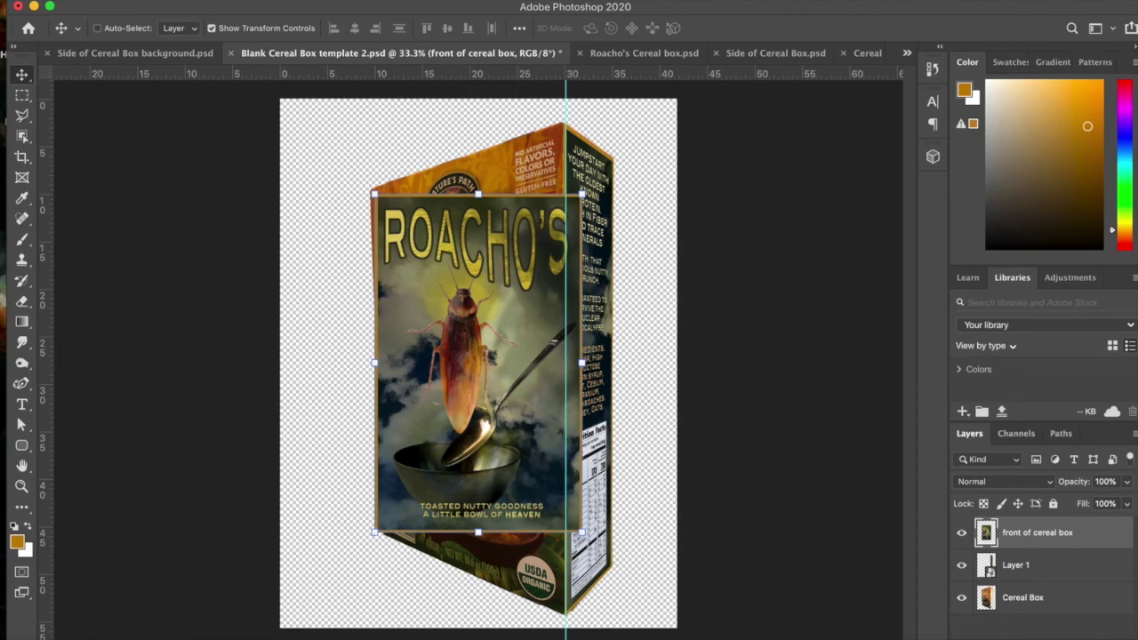
Convert the front artwork to a smart object at 47% opacity and enlarge it slightly.
click(233, 0)
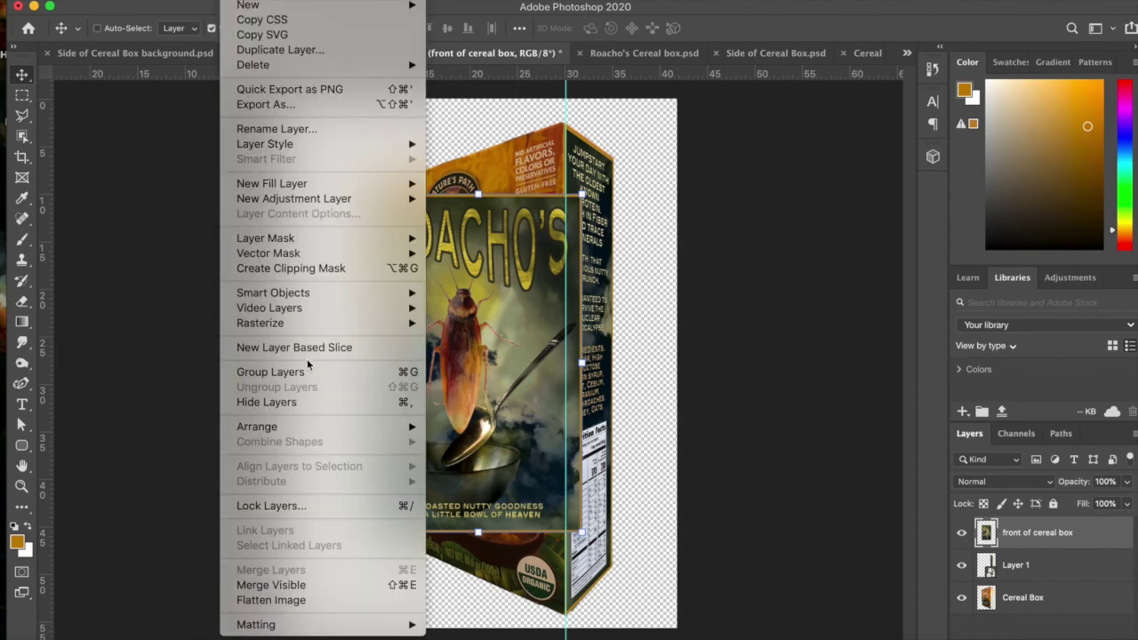
mouse_move(291, 296)
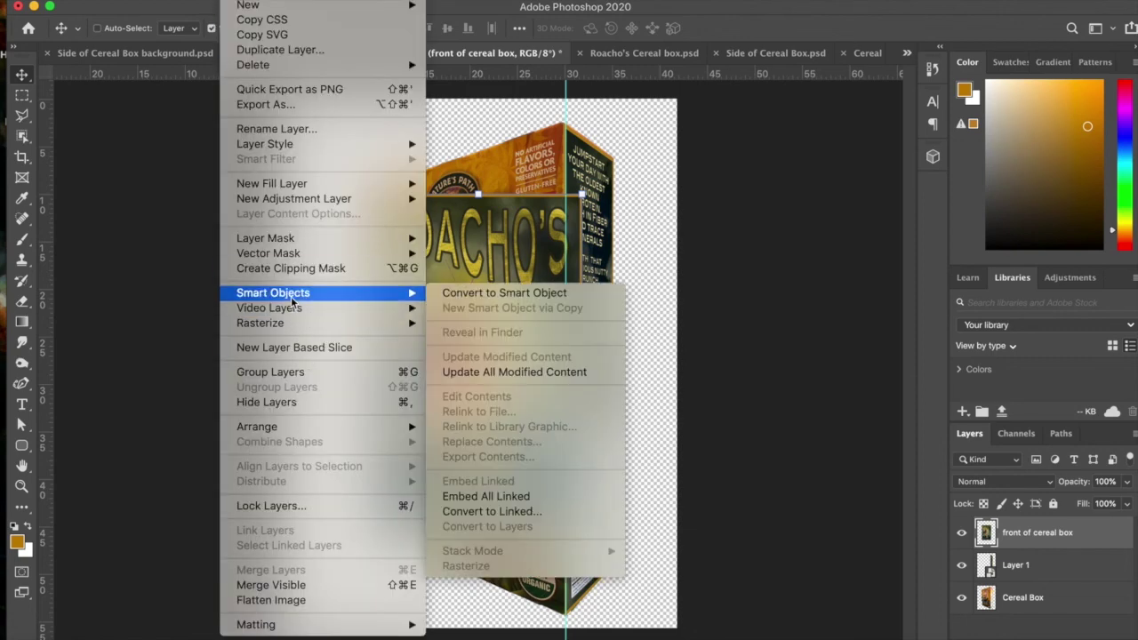
click(515, 294)
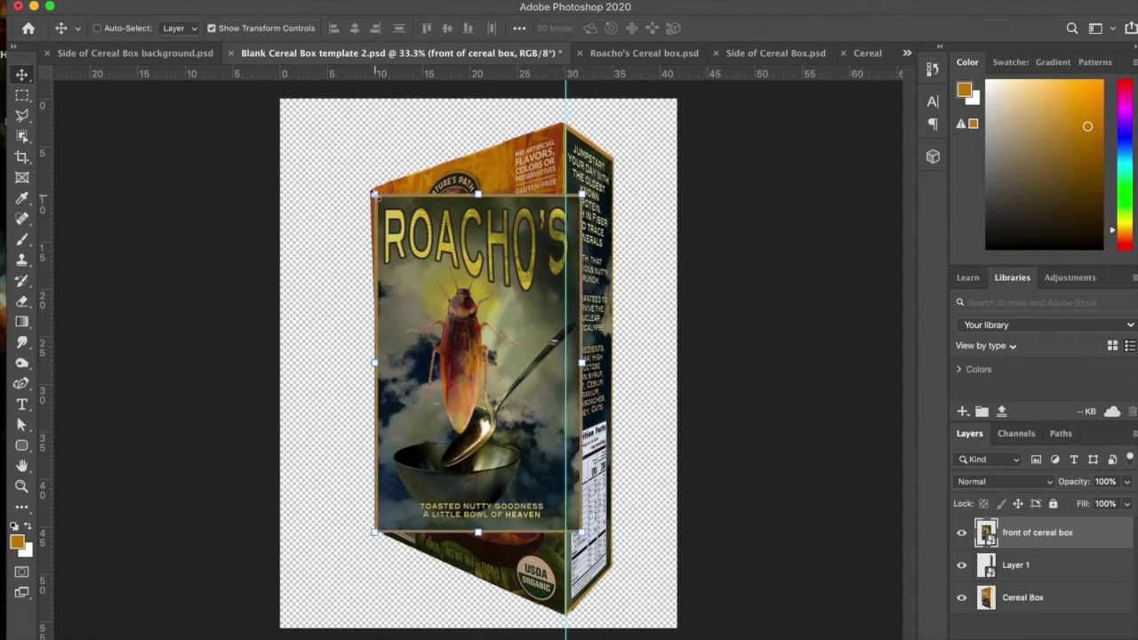
click(374, 194)
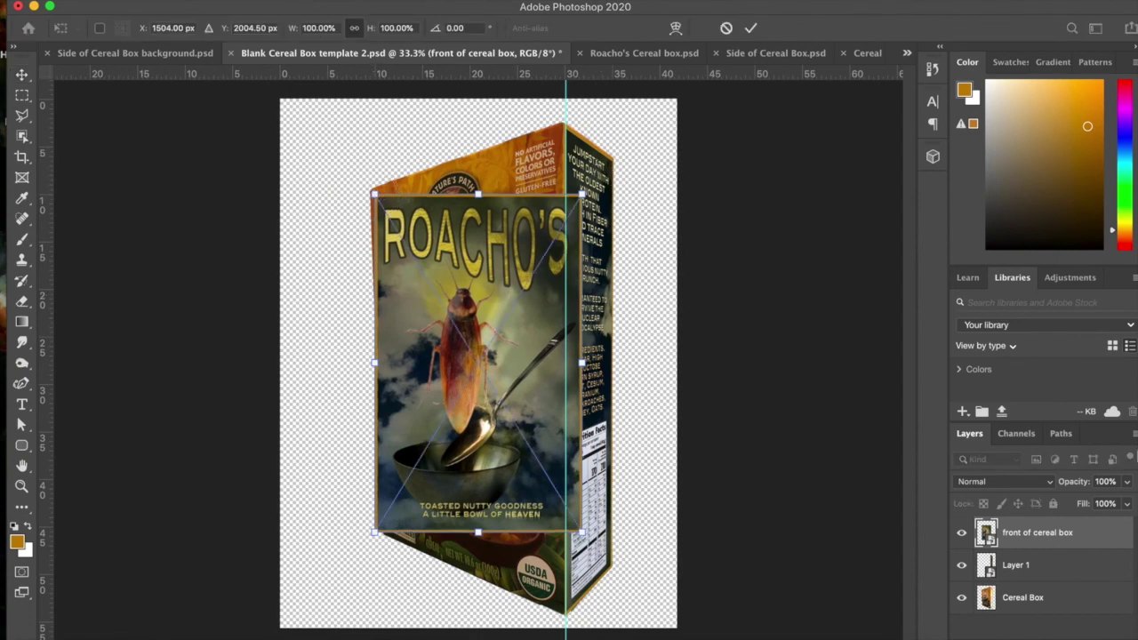
click(1127, 485)
drag(1127, 488, 1088, 503)
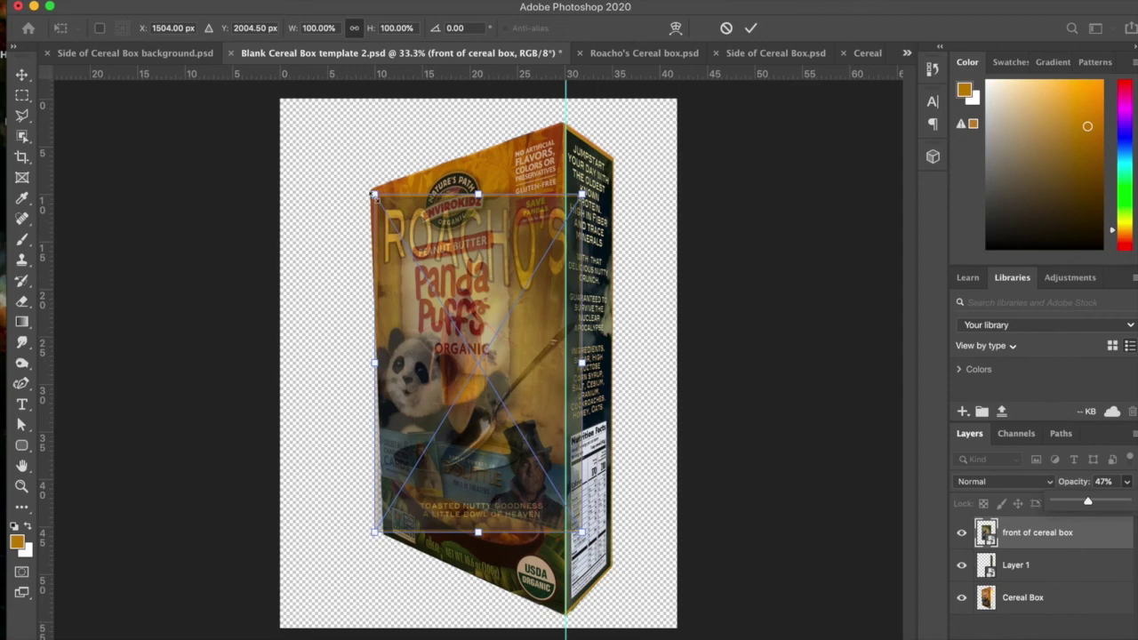
drag(373, 194, 357, 191)
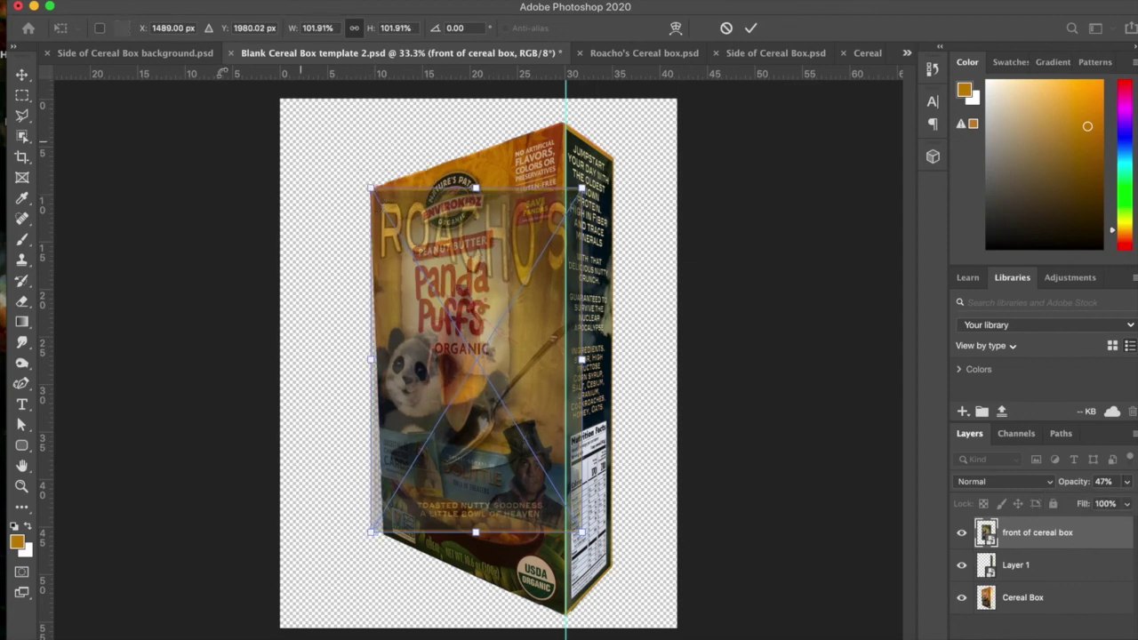
Distort the front artwork's four corners onto the box's front face.
click(164, 0)
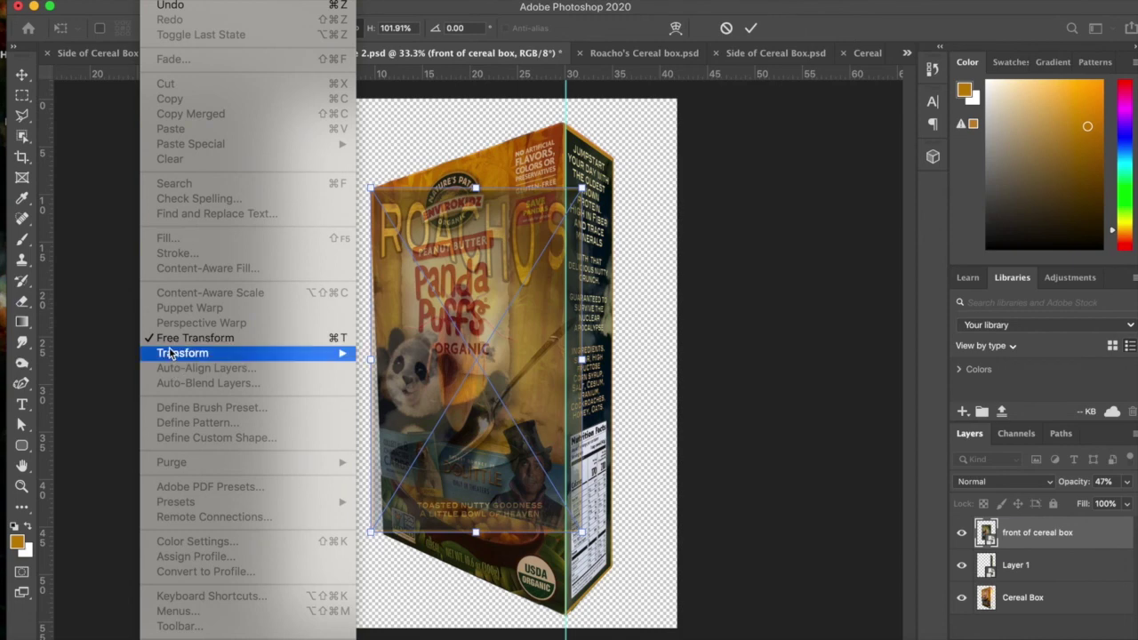
mouse_move(172, 354)
click(485, 423)
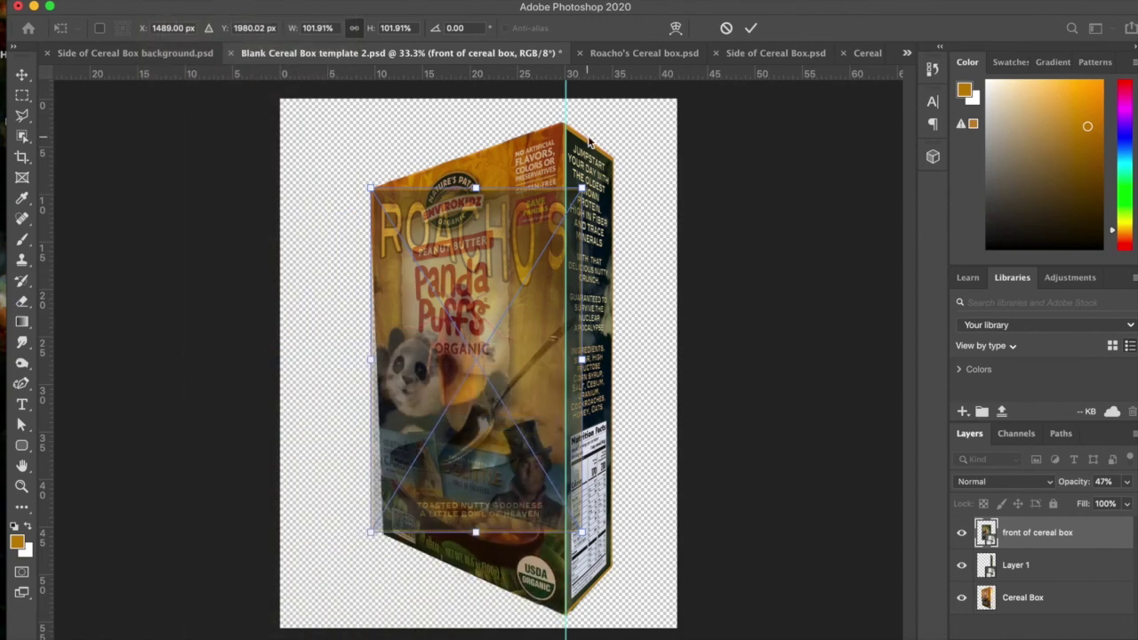
drag(580, 188, 562, 125)
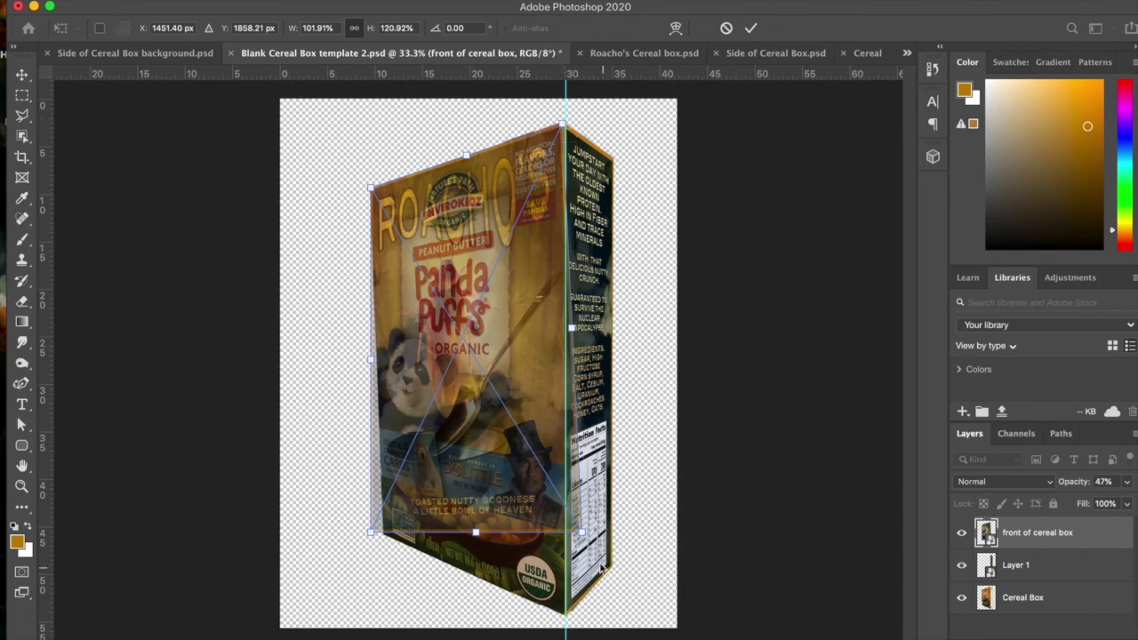
drag(587, 543, 563, 616)
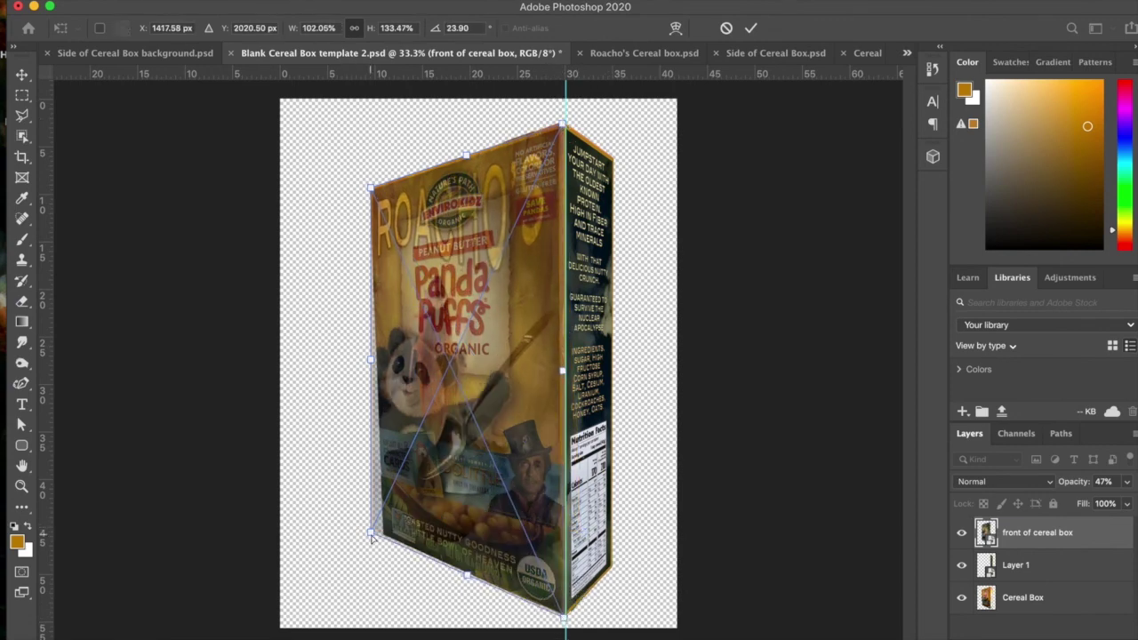
drag(374, 536, 382, 538)
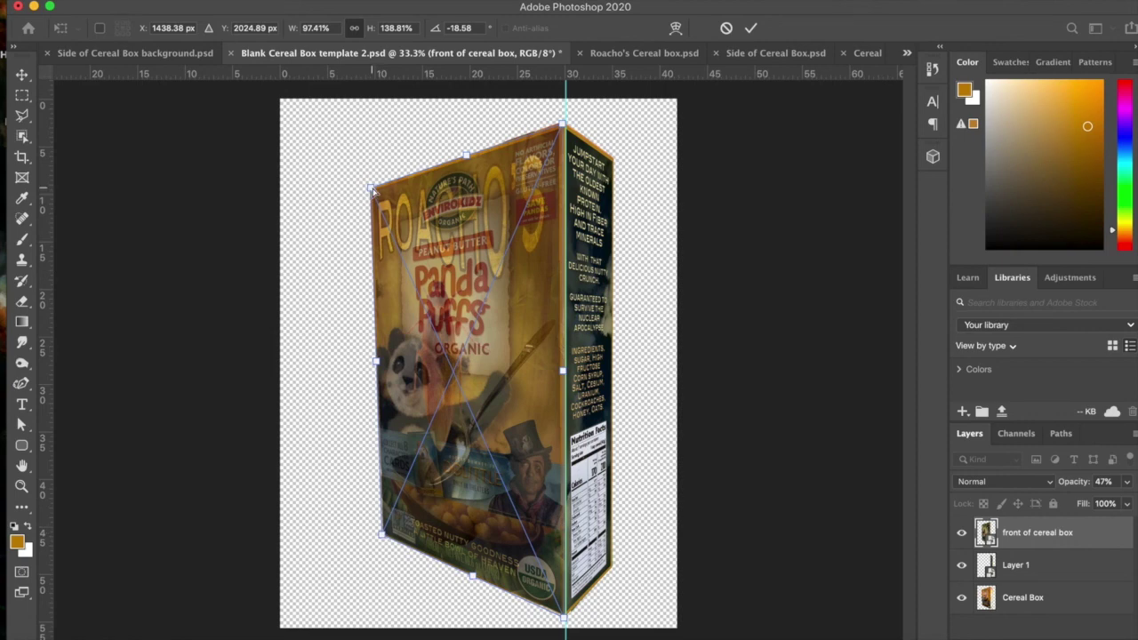
drag(370, 190, 369, 188)
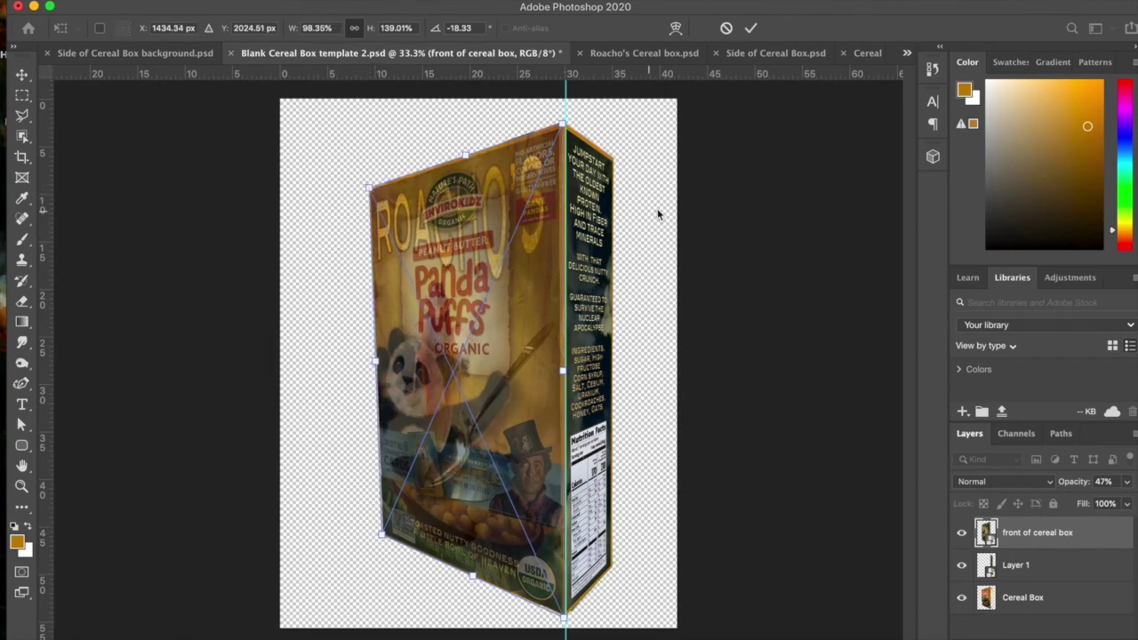
Commit the distortion, return the front artwork to 100% opacity, and hide transform controls.
click(750, 27)
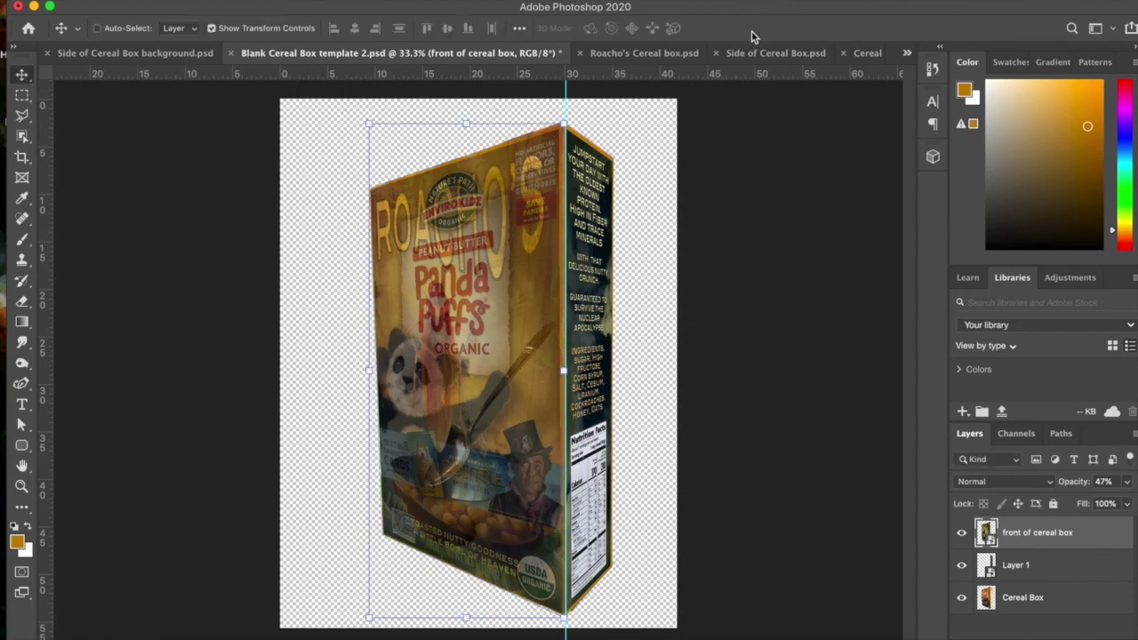
click(1128, 482)
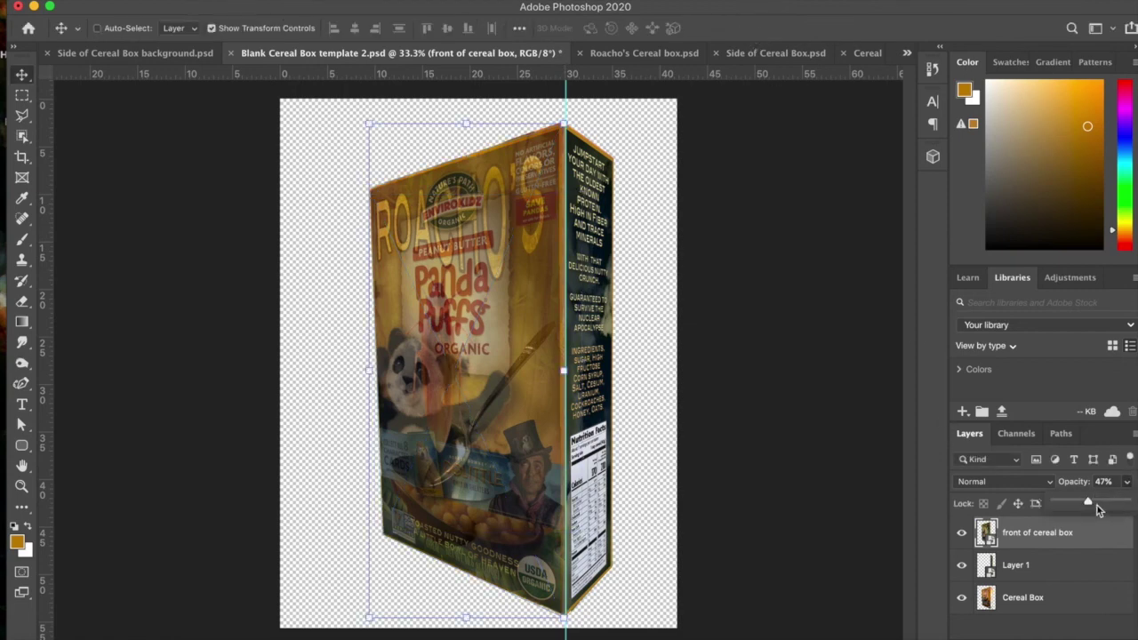
drag(1099, 509, 1136, 504)
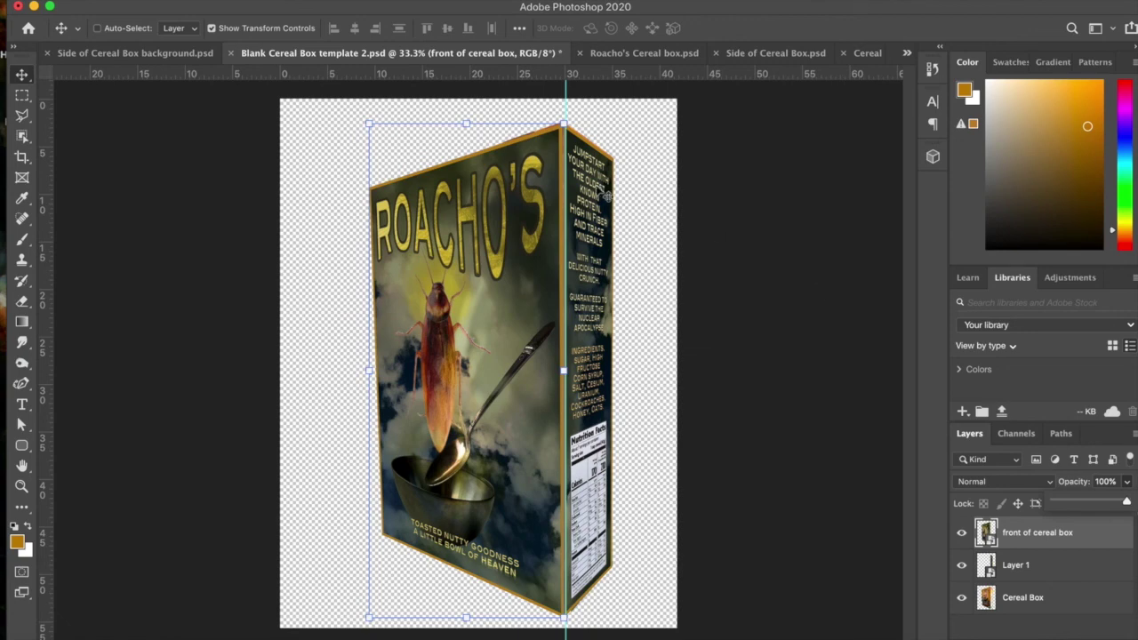
click(212, 30)
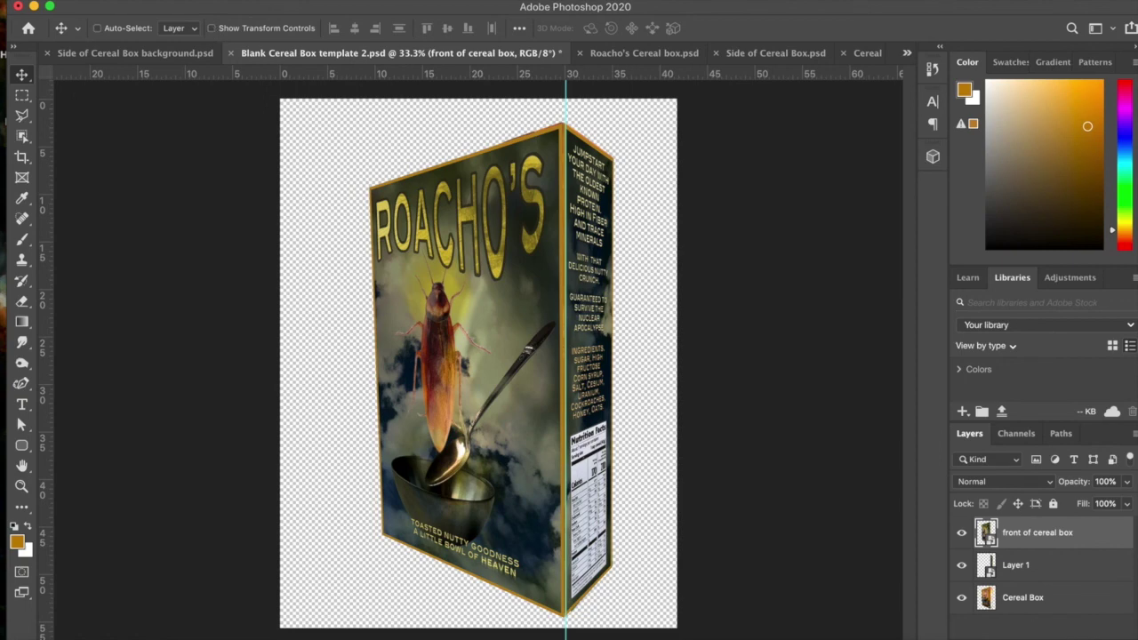
click(124, 0)
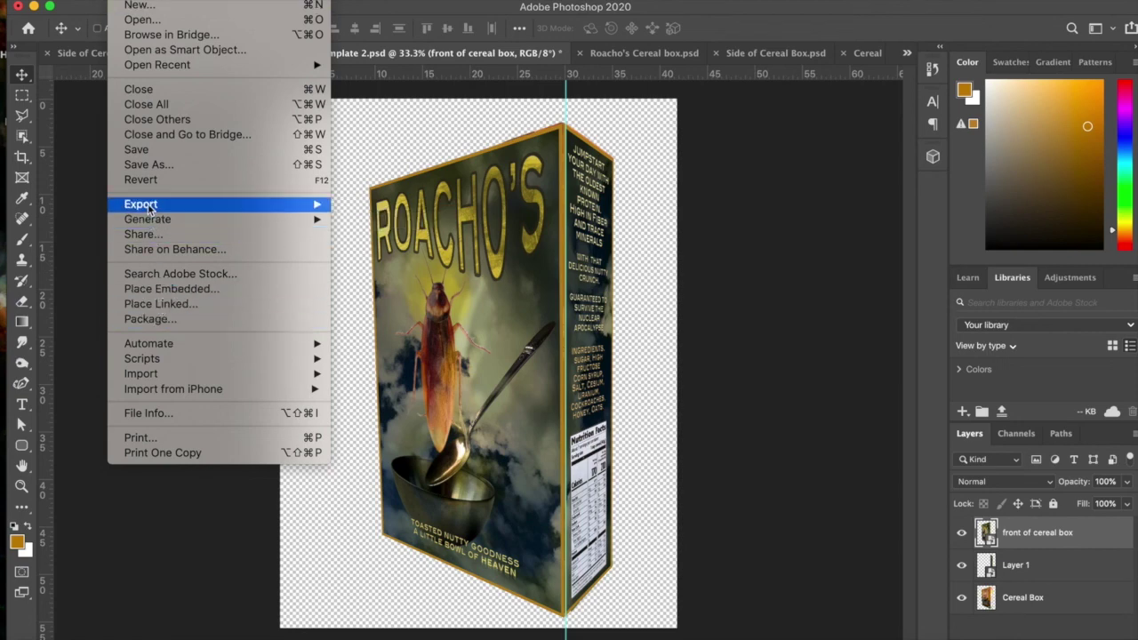
Quick Export the mockup as a PNG named Roacho's Cereal 3.png on the Desktop.
mouse_move(148, 203)
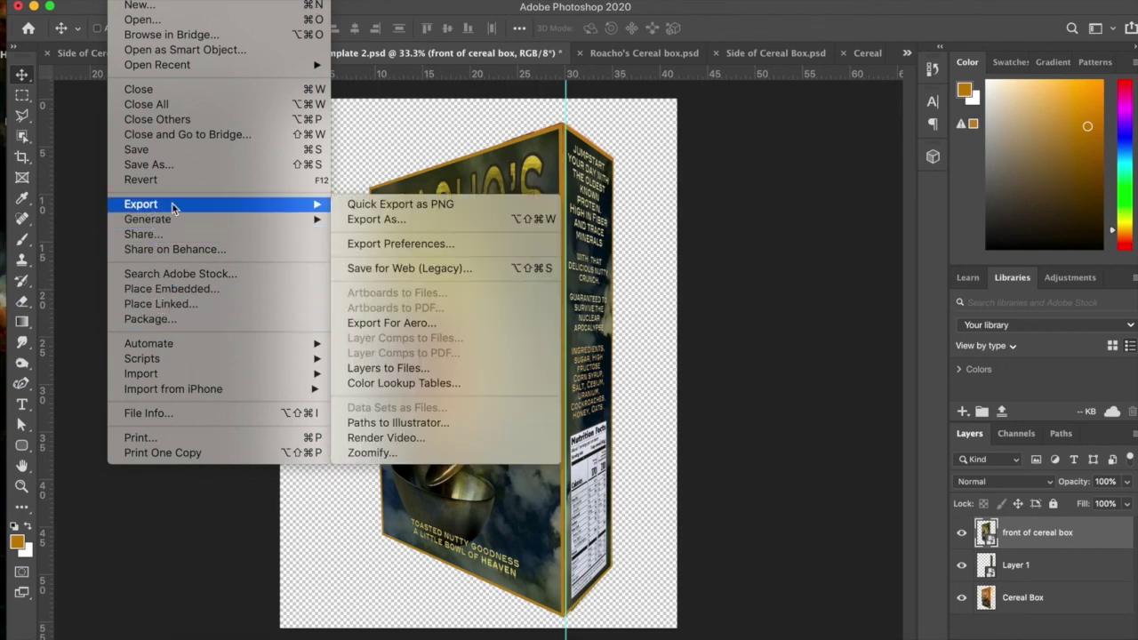
click(401, 206)
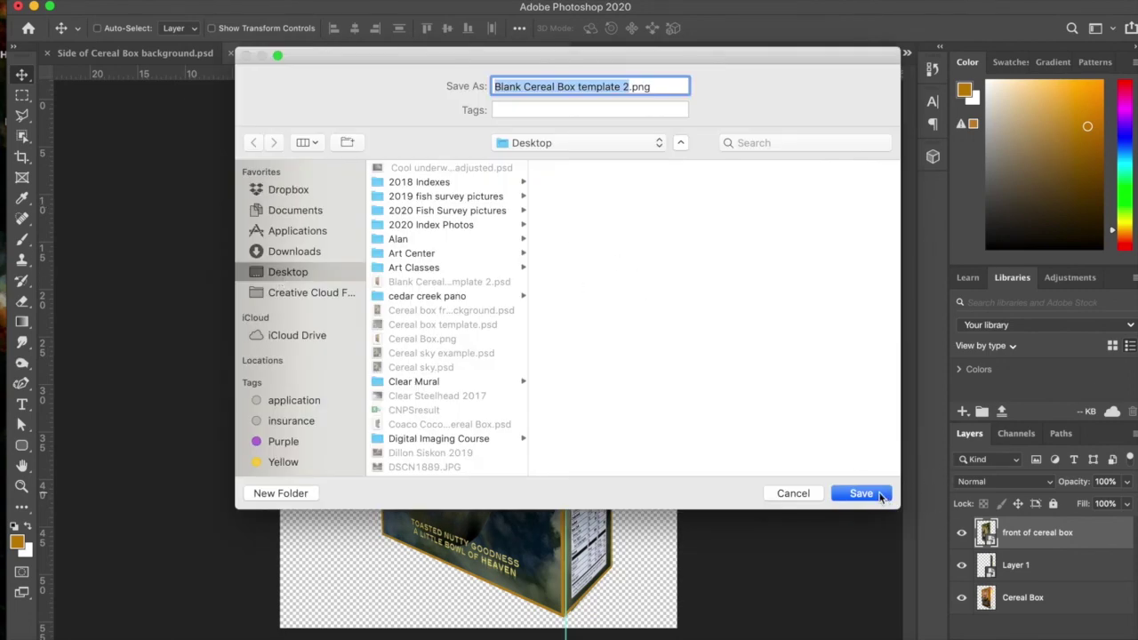
click(494, 87)
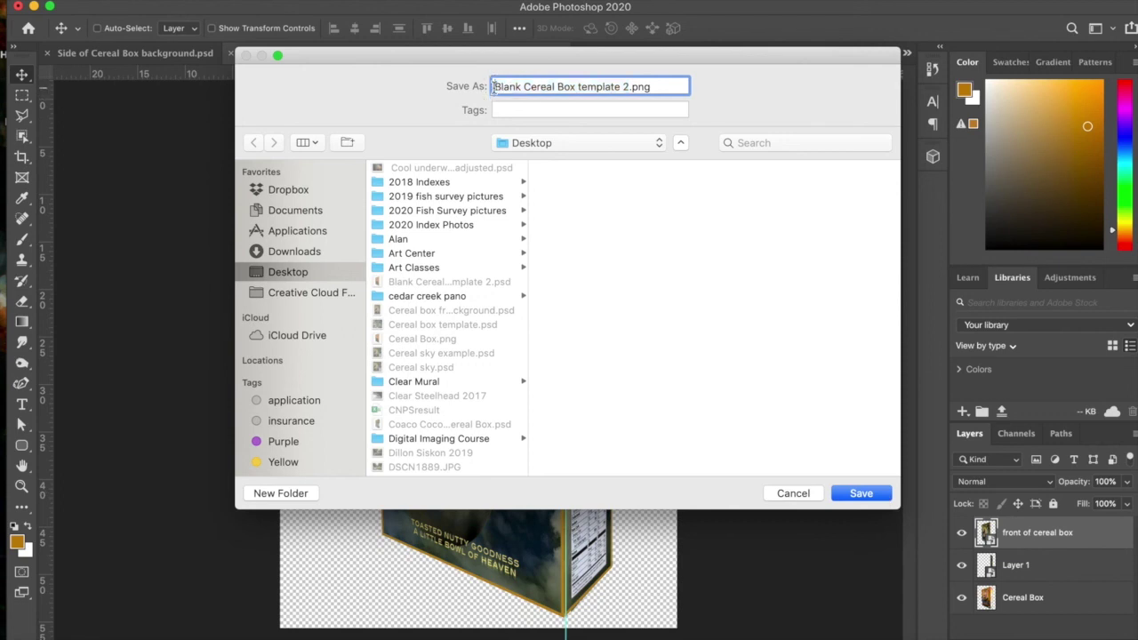
drag(493, 86, 578, 87)
key(BackSpace)
text(Roach)
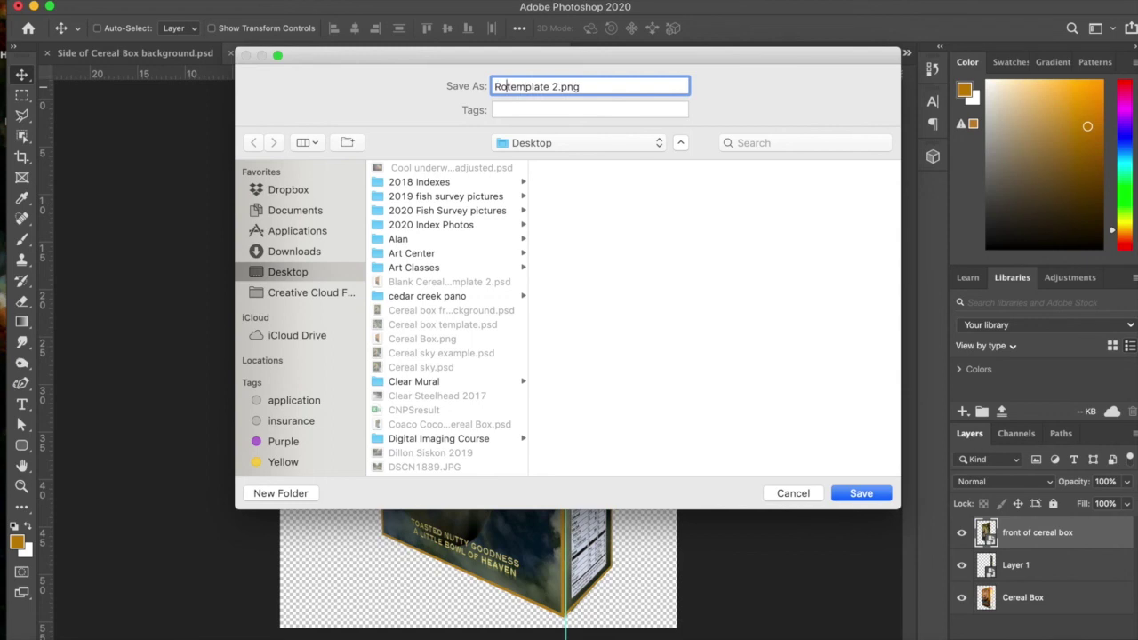
text(o's)
key(BackSpace)
key(BackSpace)
key(BackSpace)
key(BackSpace)
key(BackSpace)
key(BackSpace)
key(BackSpace)
key(BackSpace)
text(Cereal)
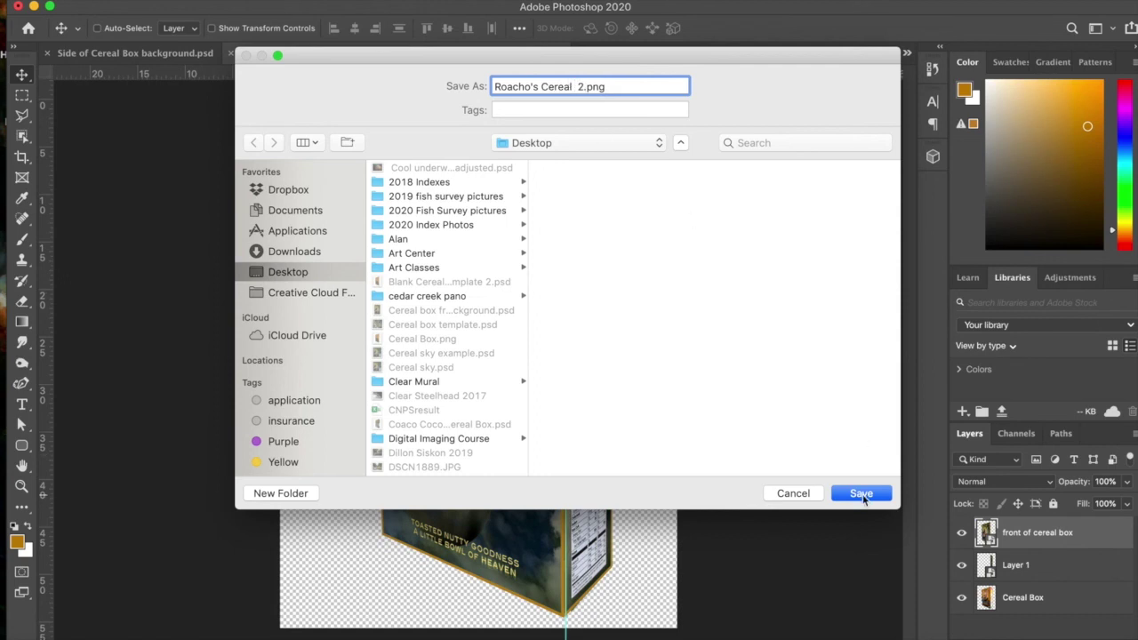
click(582, 86)
key(BackSpace)
text(3)
click(876, 494)
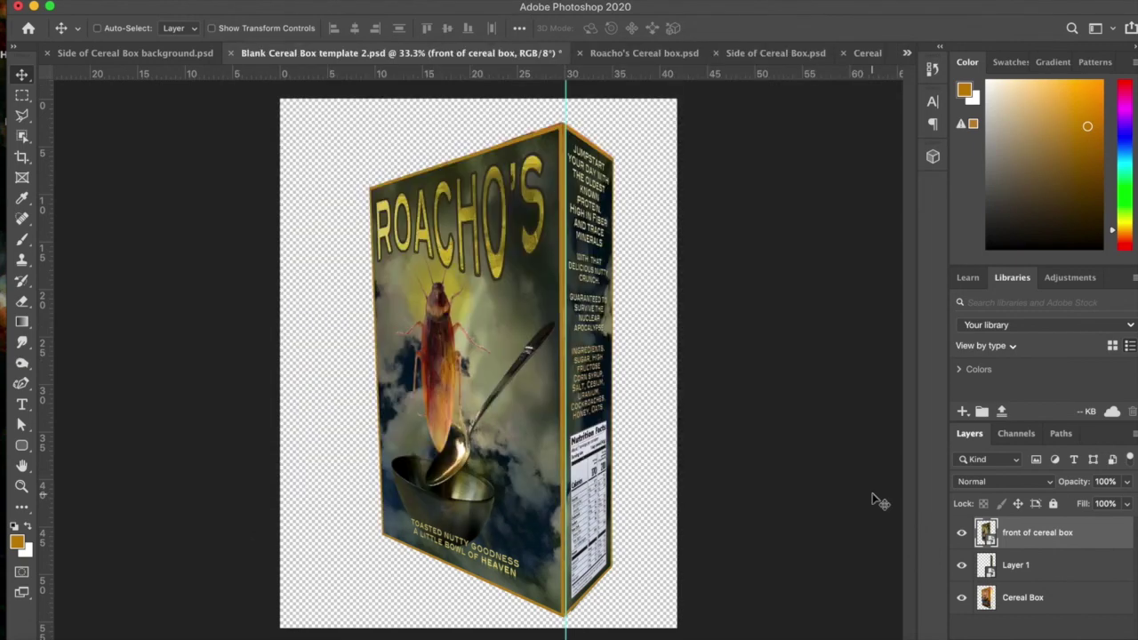